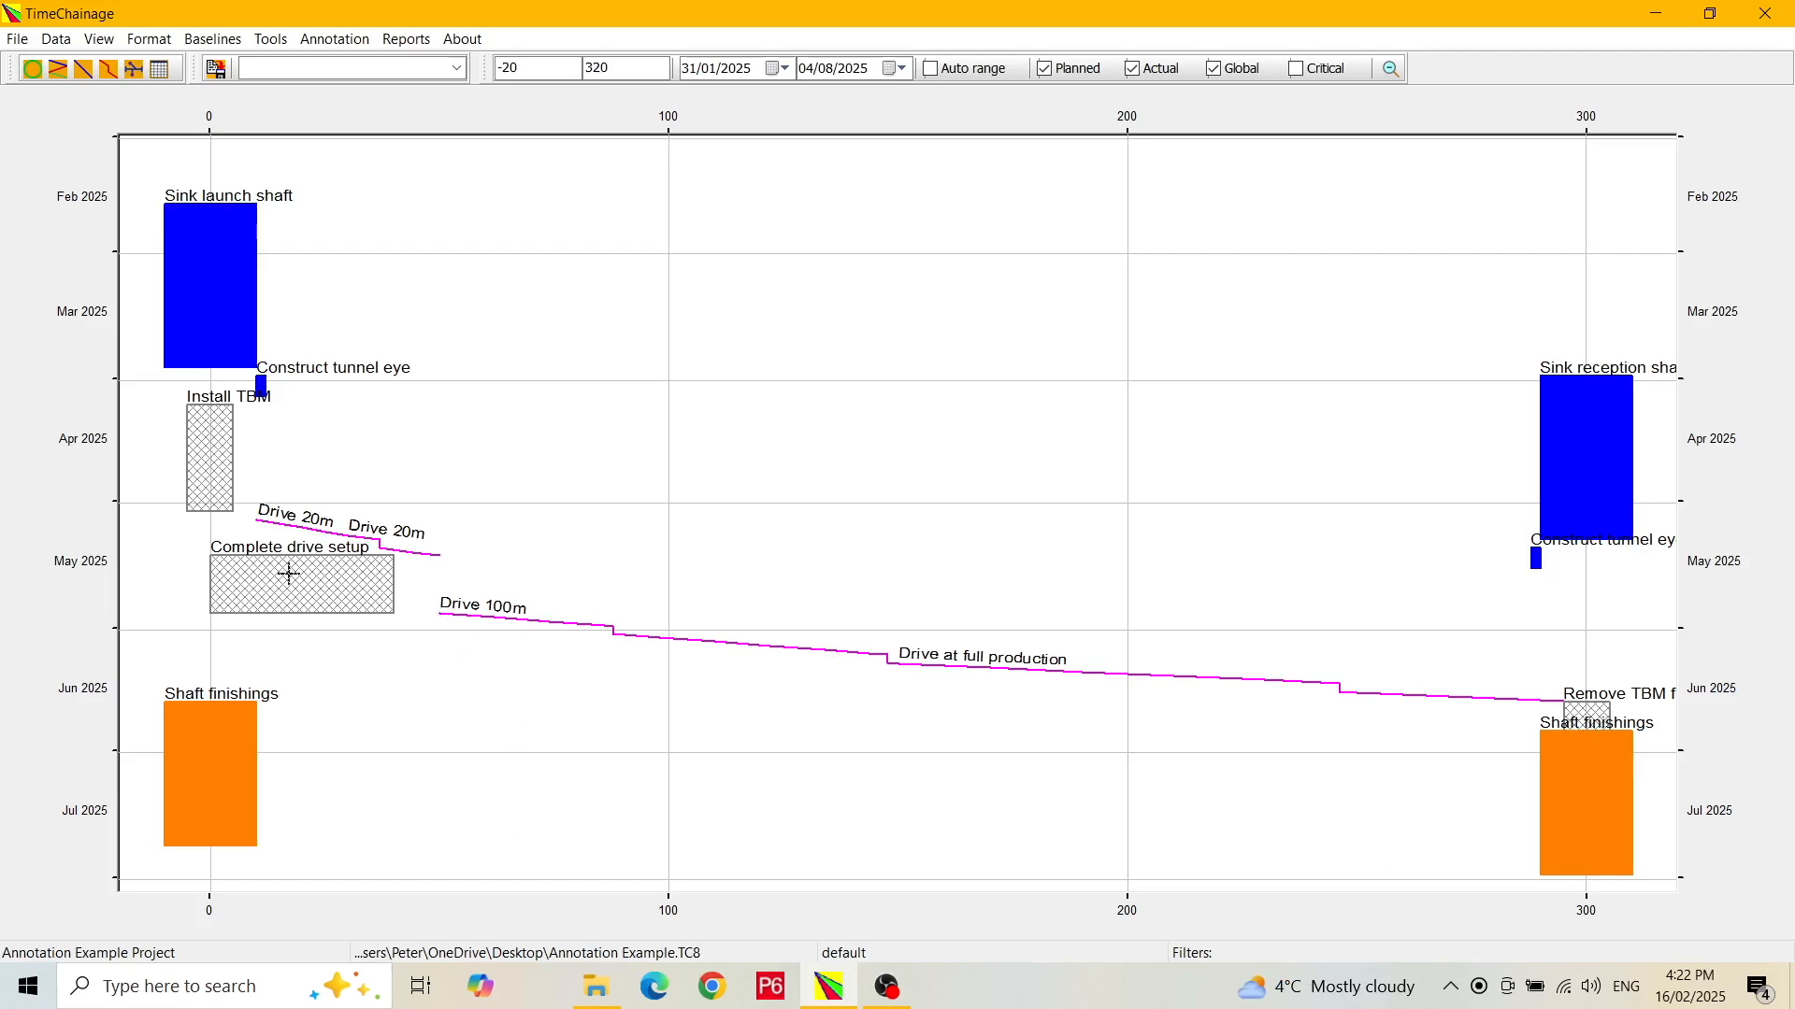
{"action": "left_click_drag", "start_coordinate": [165, 374], "coordinate": [467, 657]}
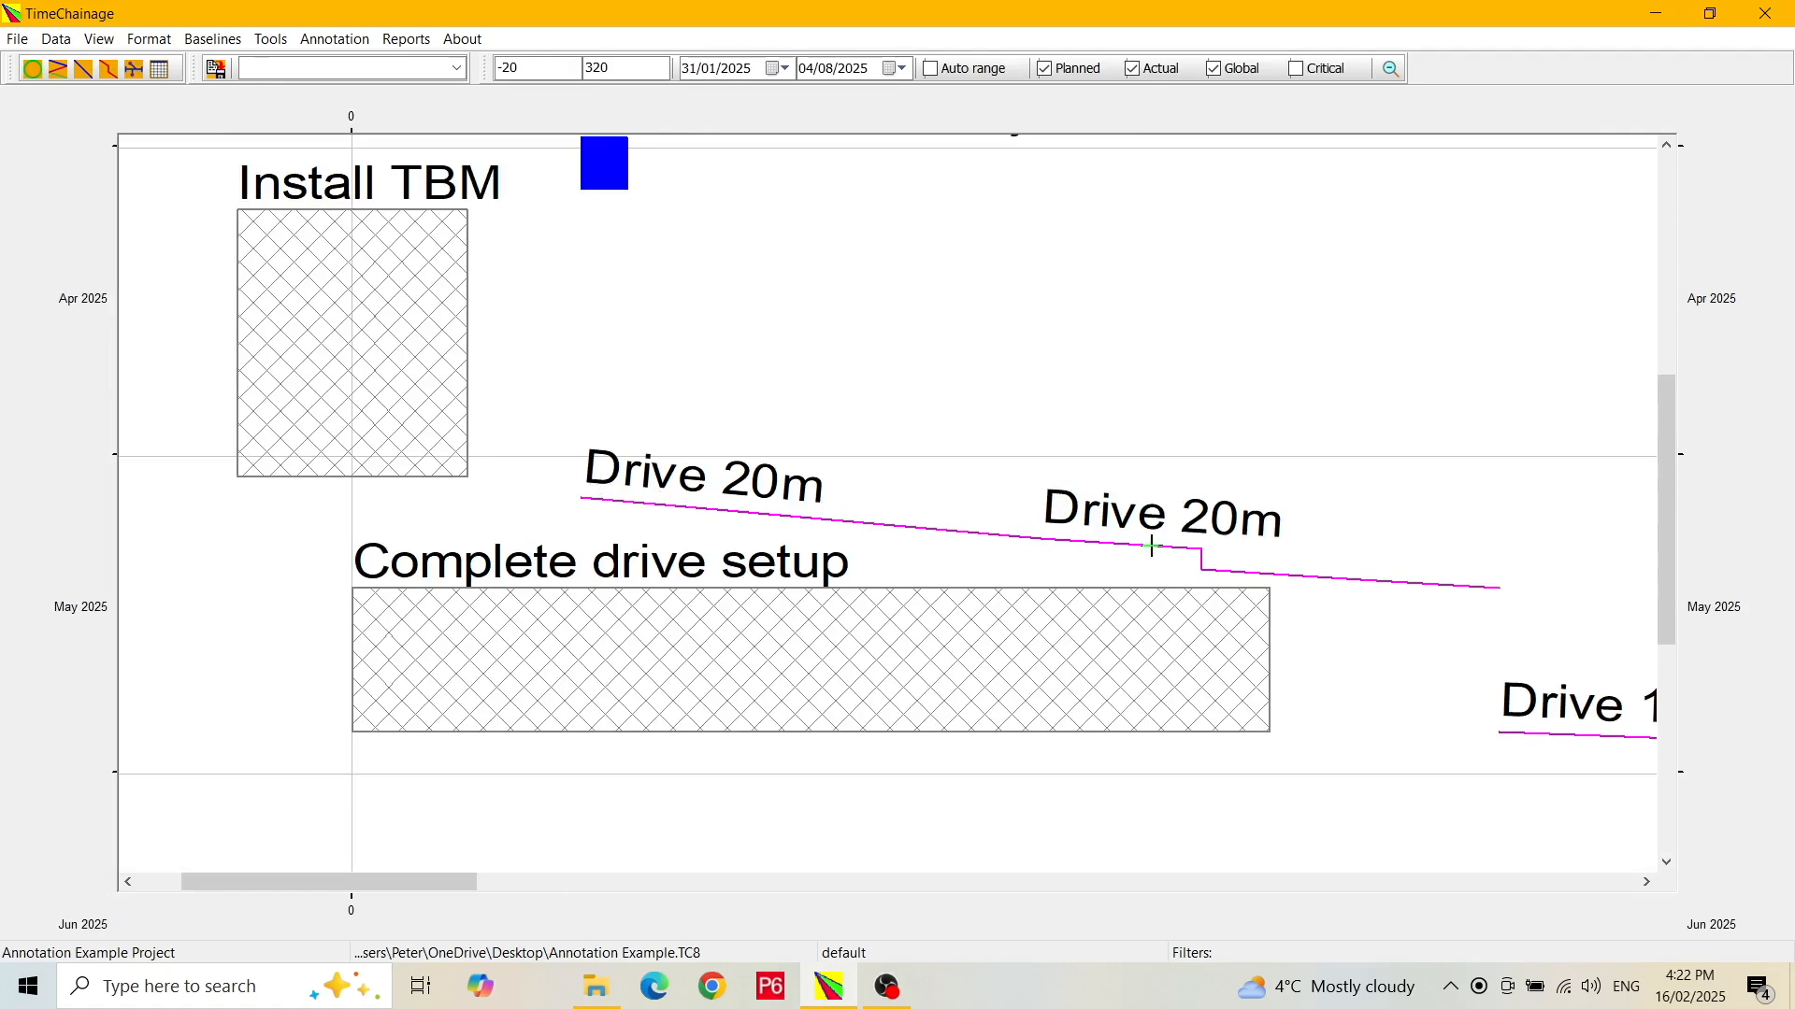
{"action": "left_click", "coordinate": [1391, 71]}
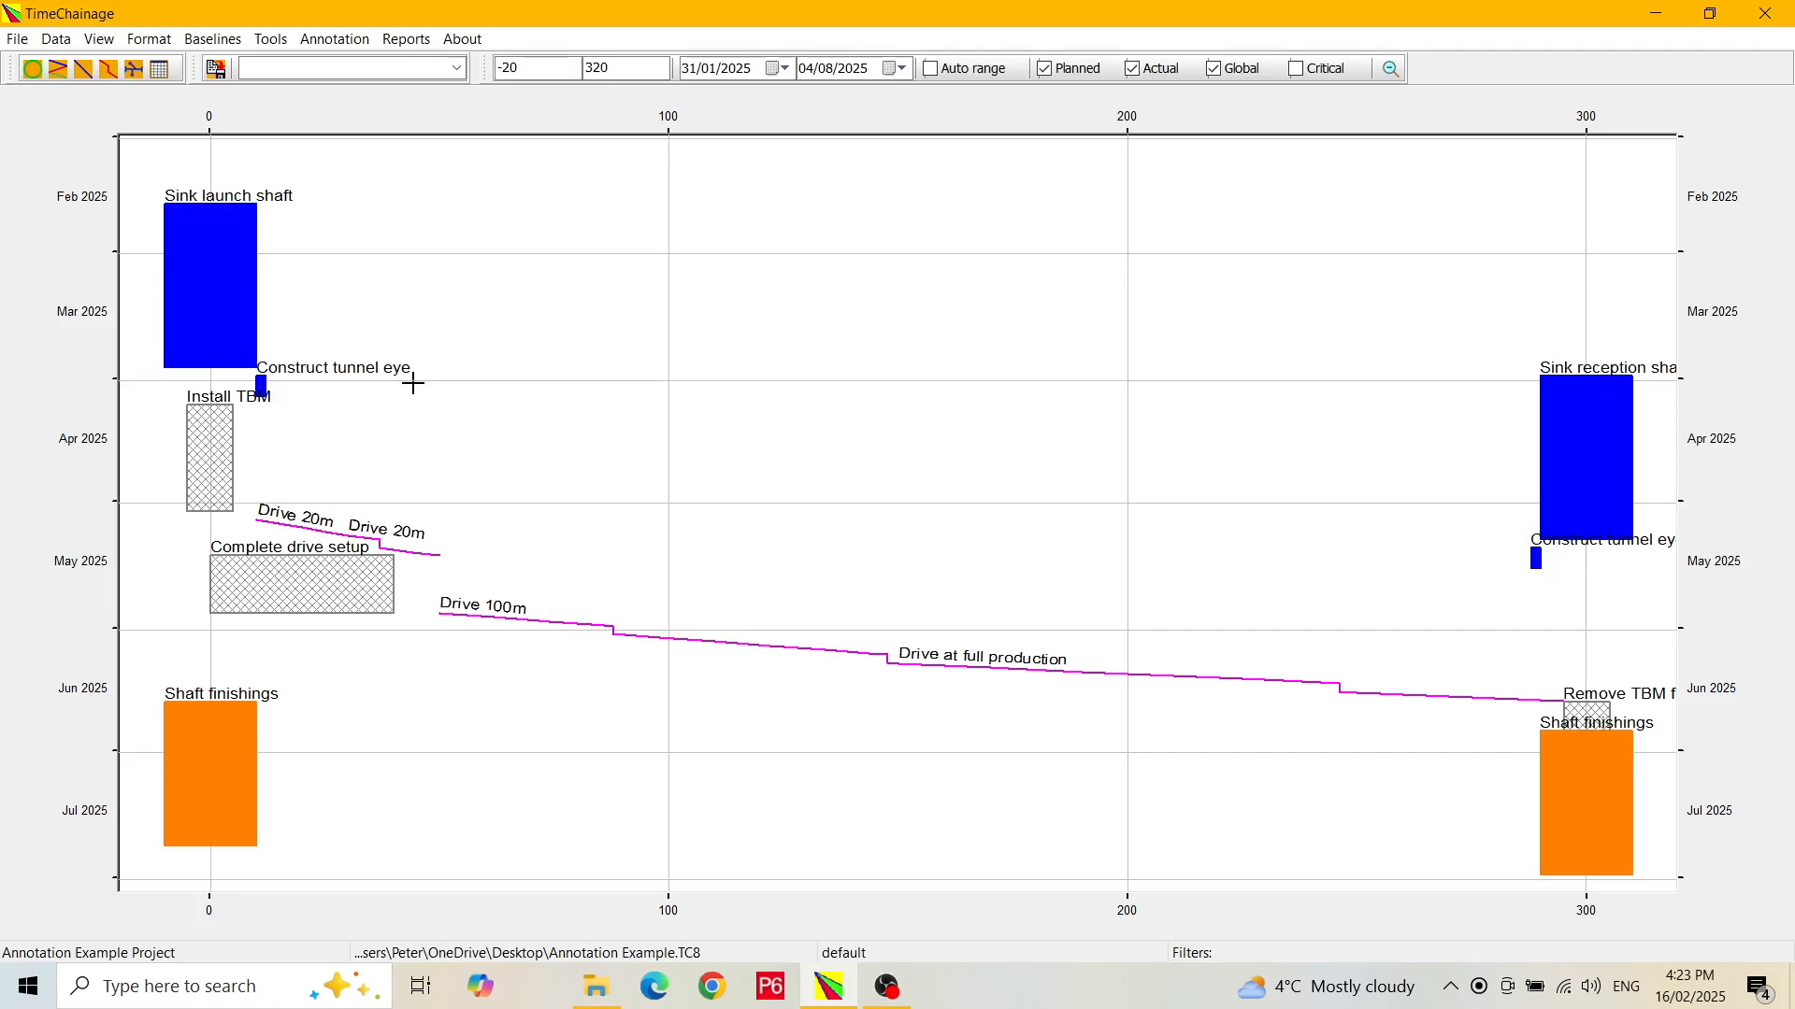
- Set the screen font size to small in the project preferences, apply it, and restore the size to medium
{"action": "left_click", "coordinate": [33, 72]}
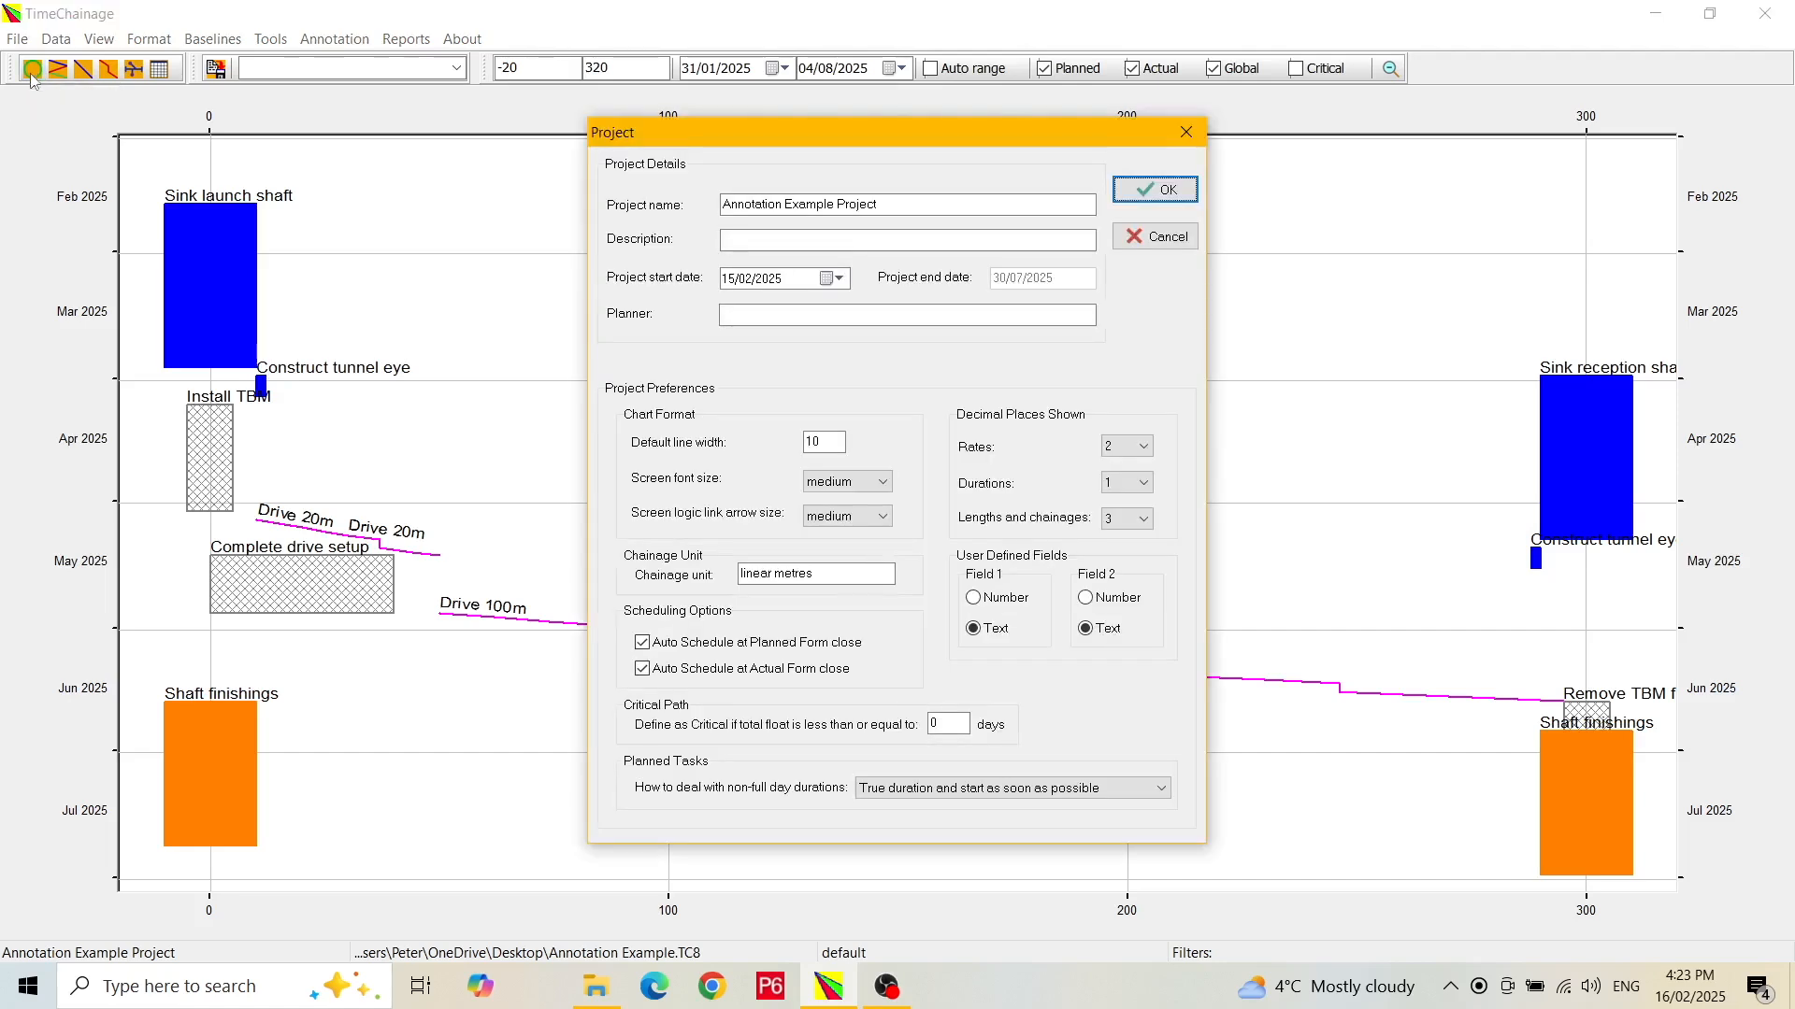
{"action": "left_click", "coordinate": [882, 482]}
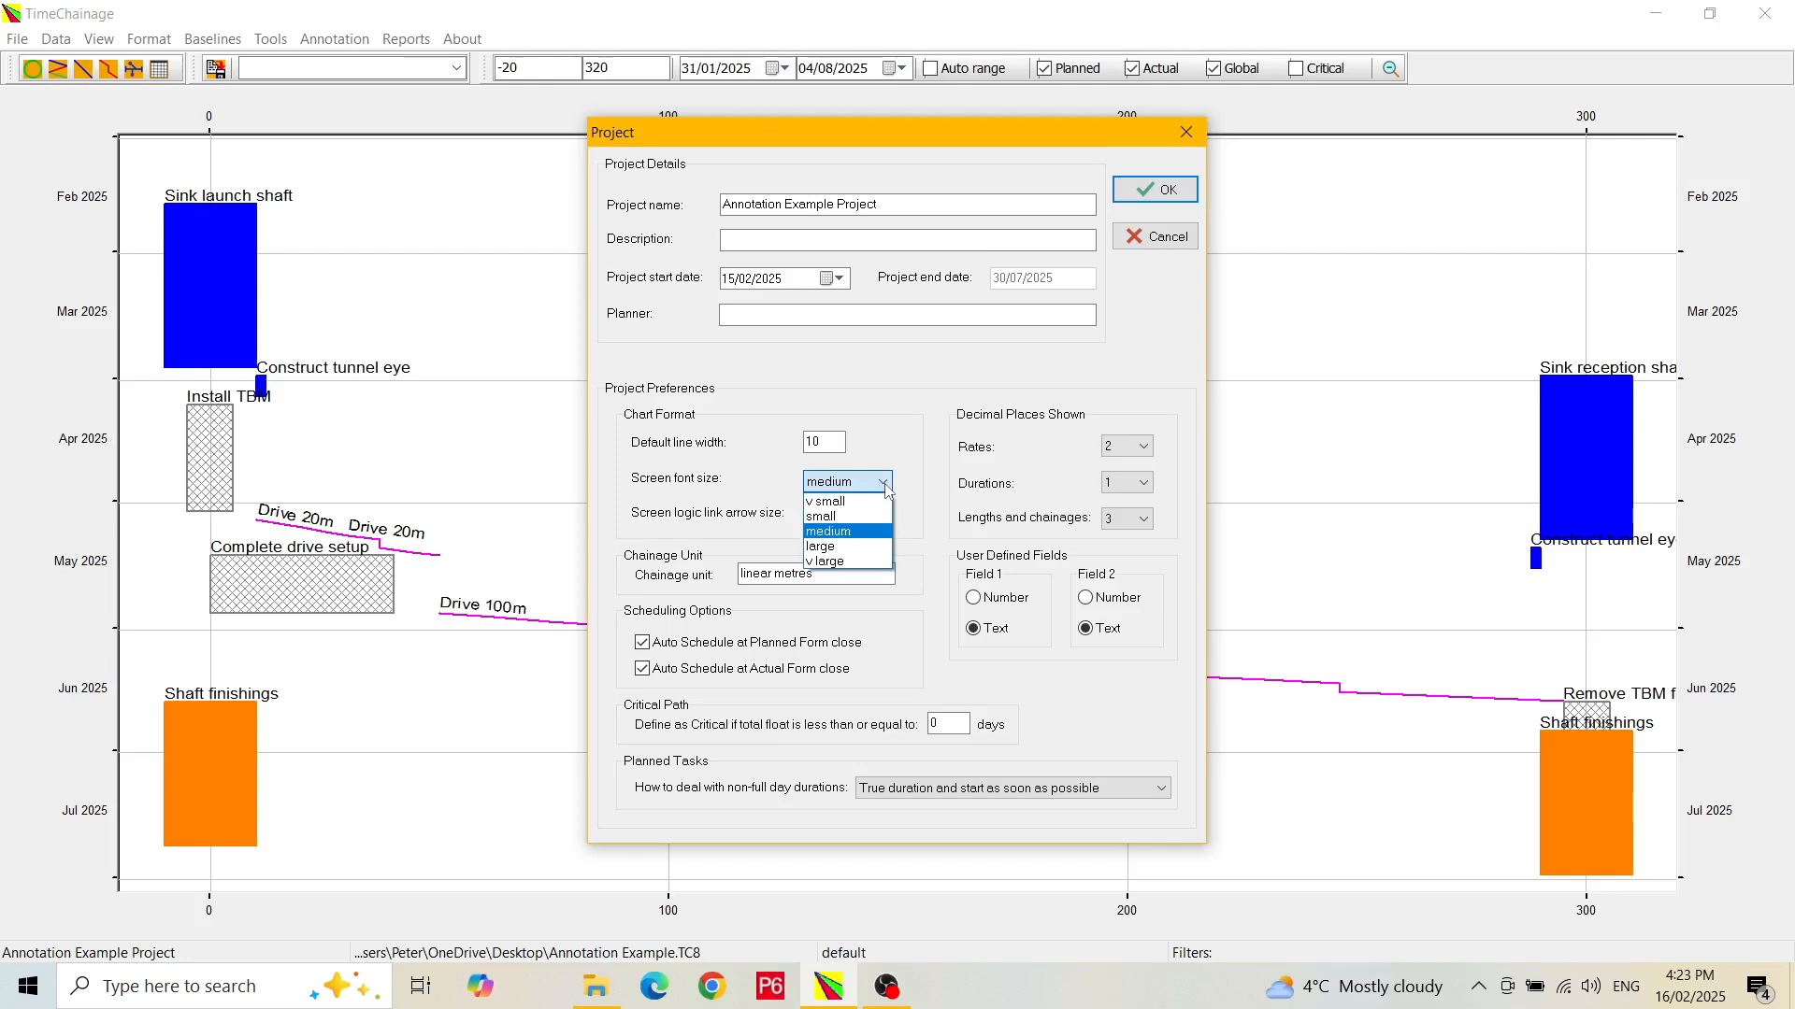
{"action": "left_click", "coordinate": [842, 517]}
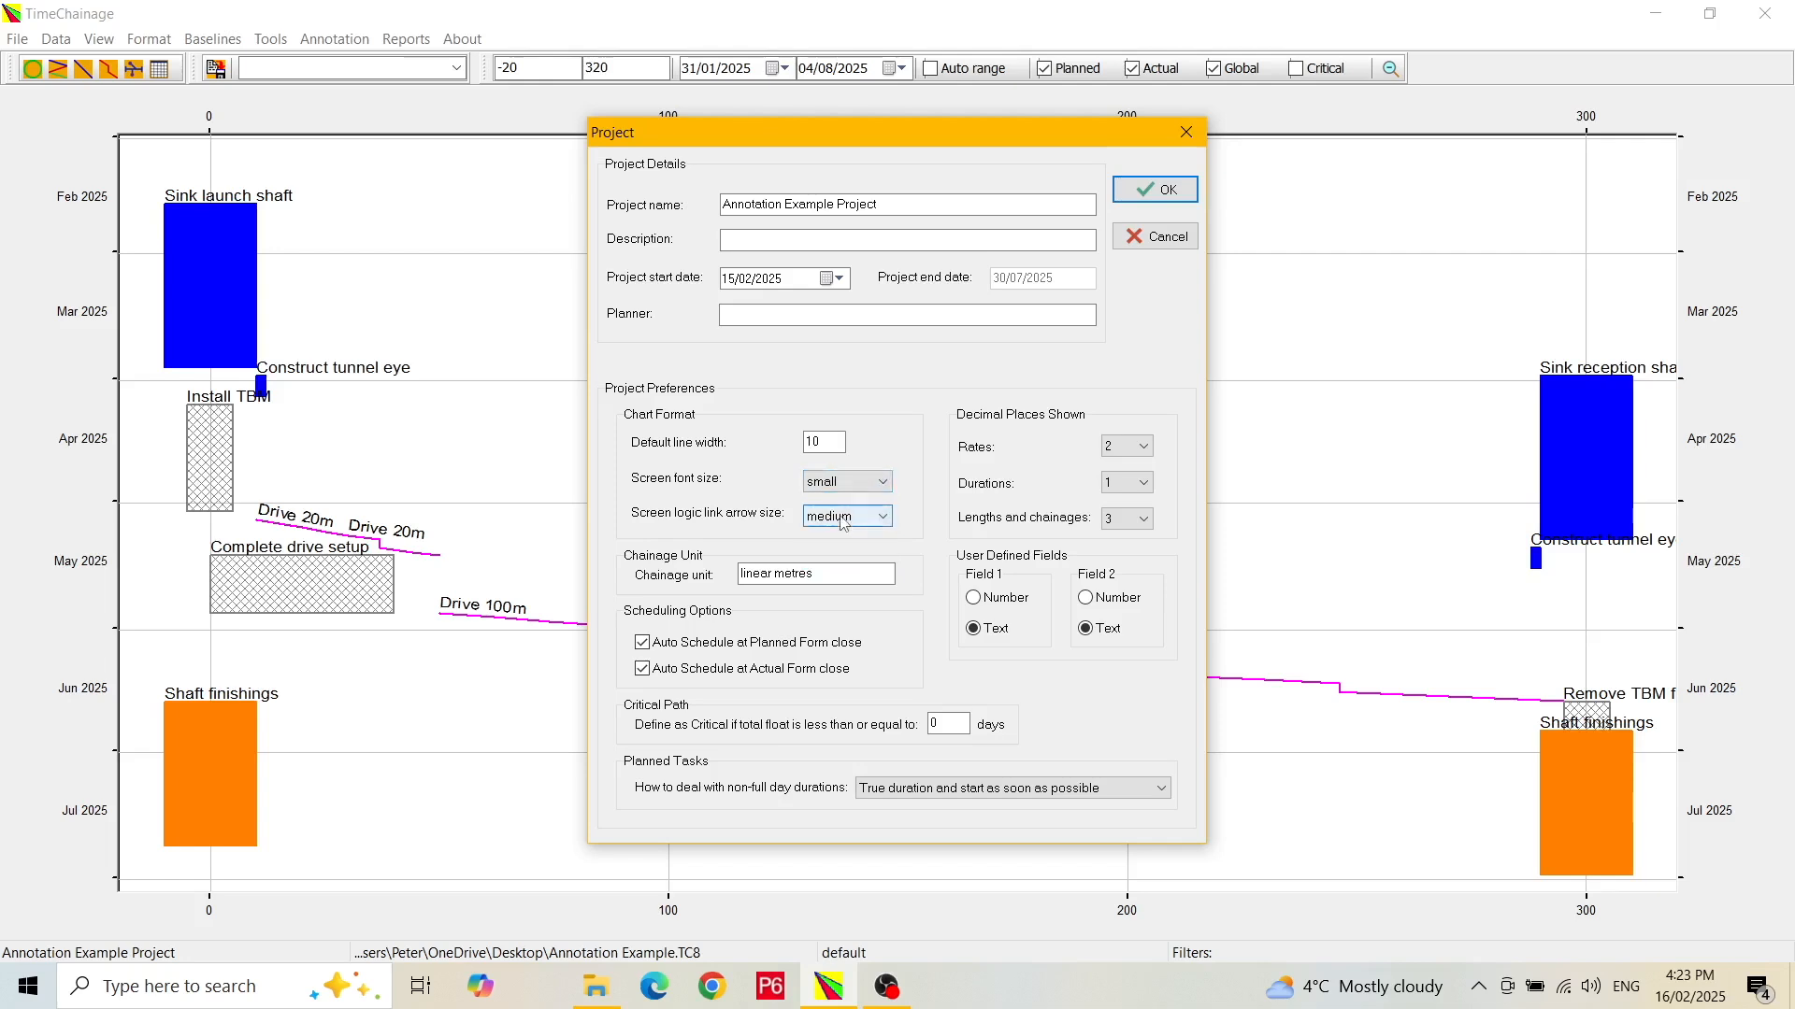
{"action": "left_click", "coordinate": [1156, 190]}
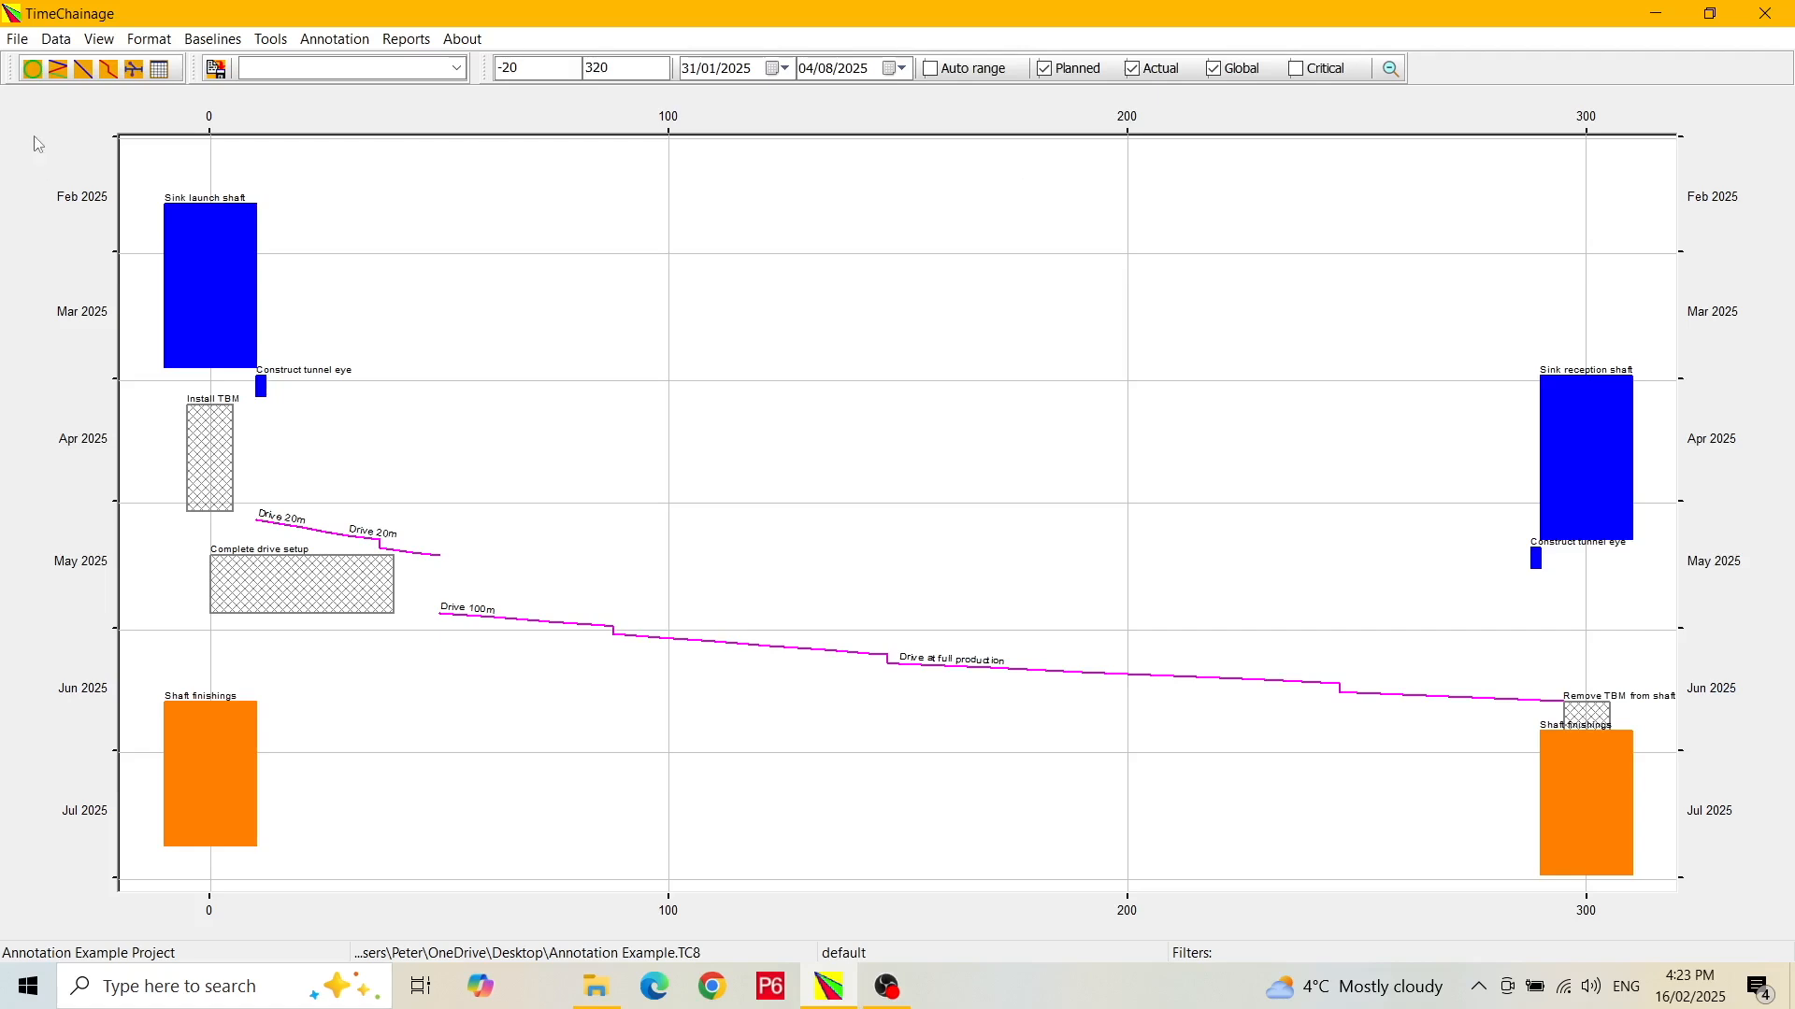
{"action": "left_click", "coordinate": [32, 69]}
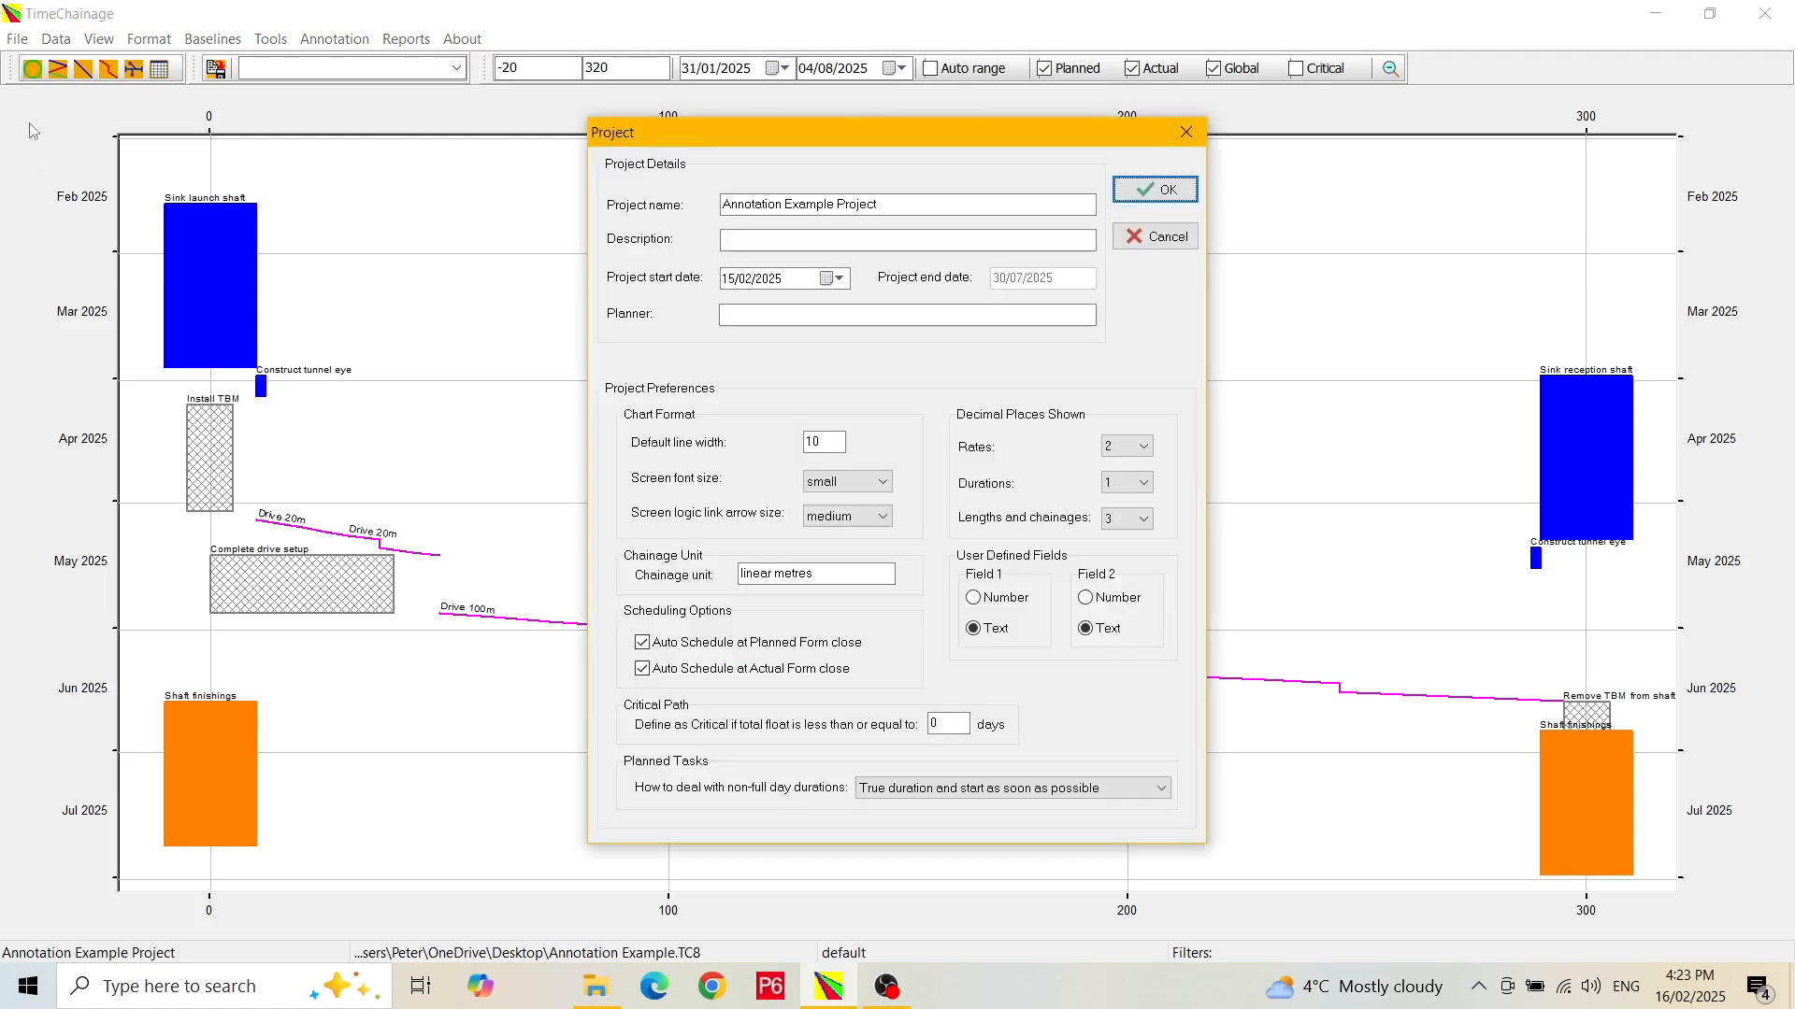
{"action": "left_click", "coordinate": [887, 481]}
{"action": "left_click", "coordinate": [839, 508]}
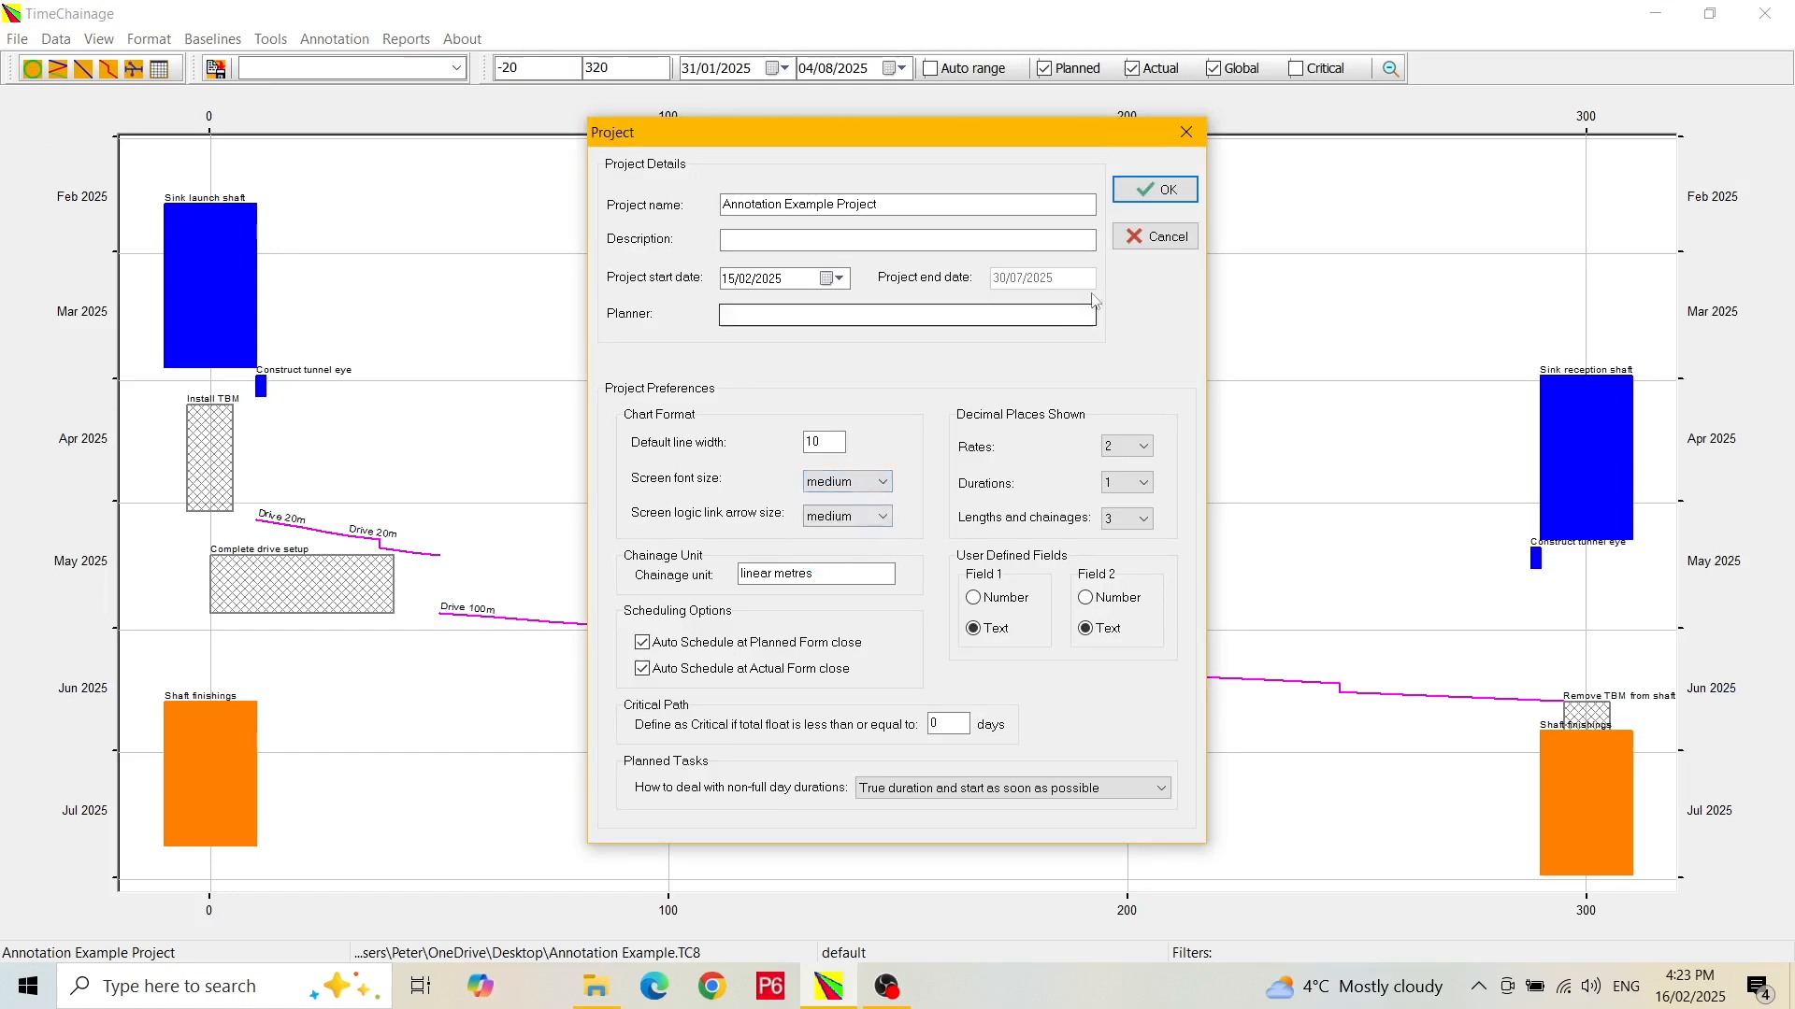
{"action": "left_click", "coordinate": [1147, 188]}
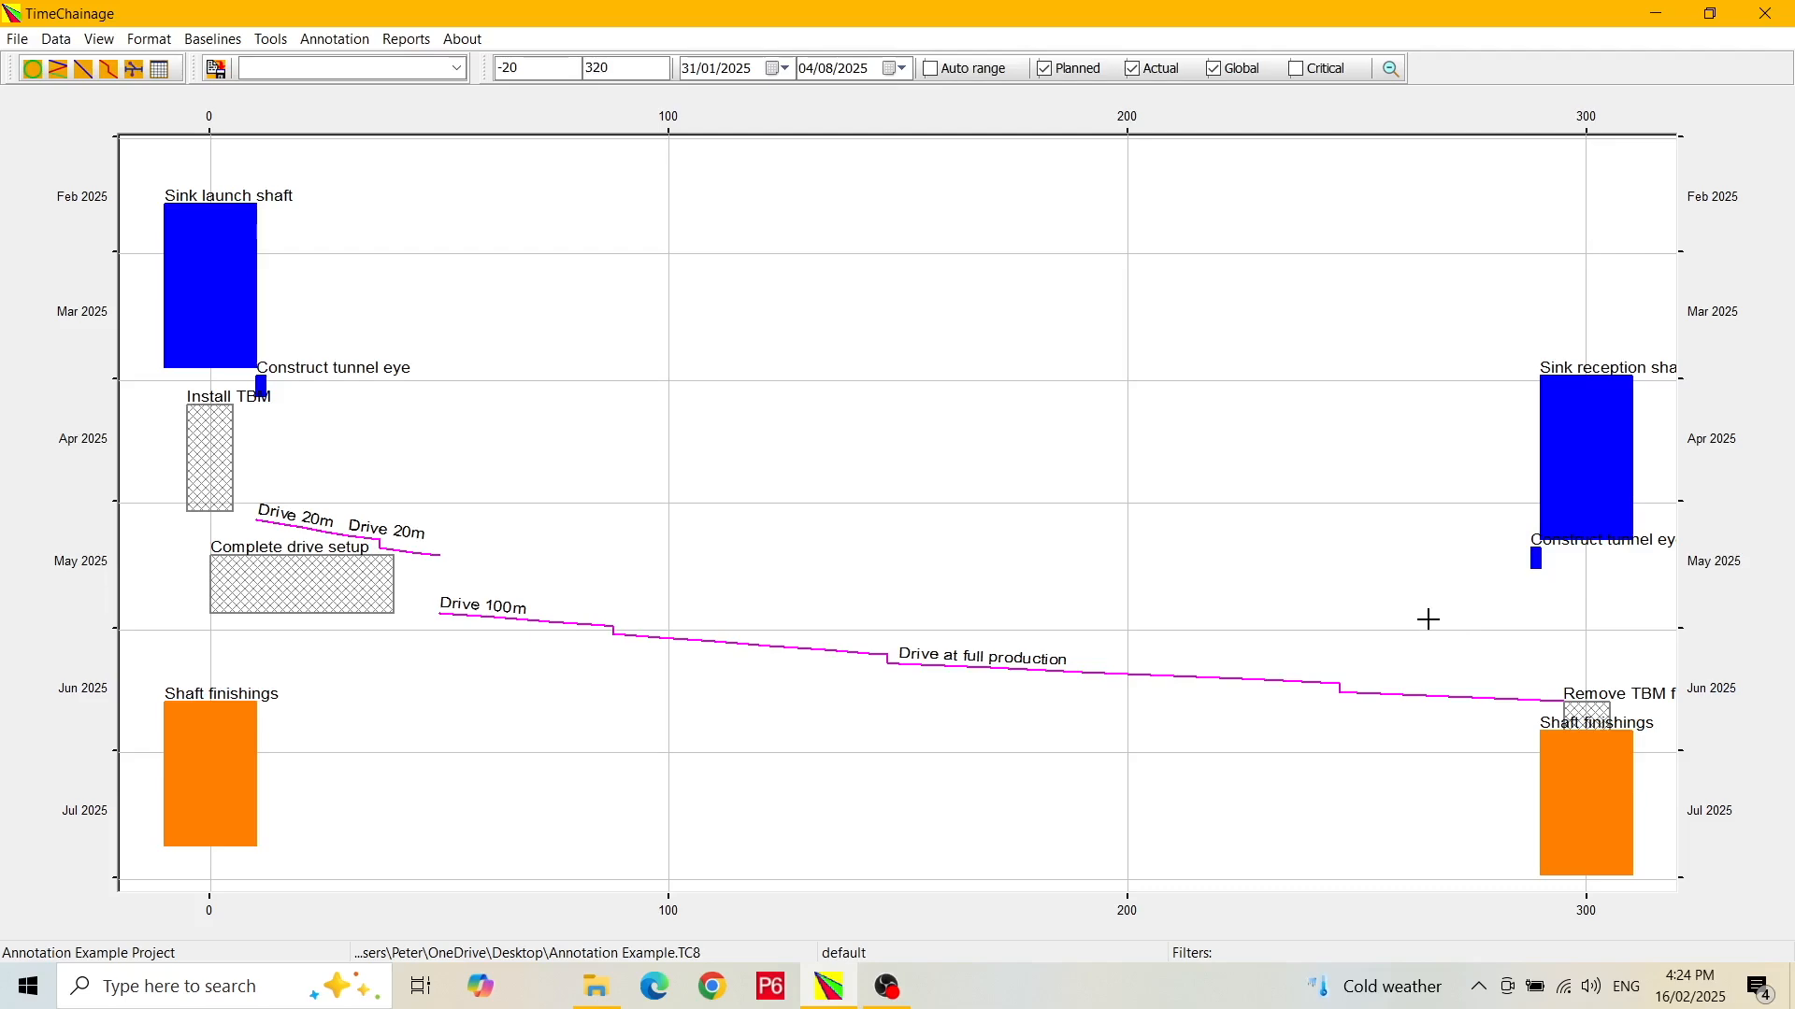
- Set the print paper size to A3 through the print preview's page setup, and close the preview
{"action": "left_click", "coordinate": [16, 40]}
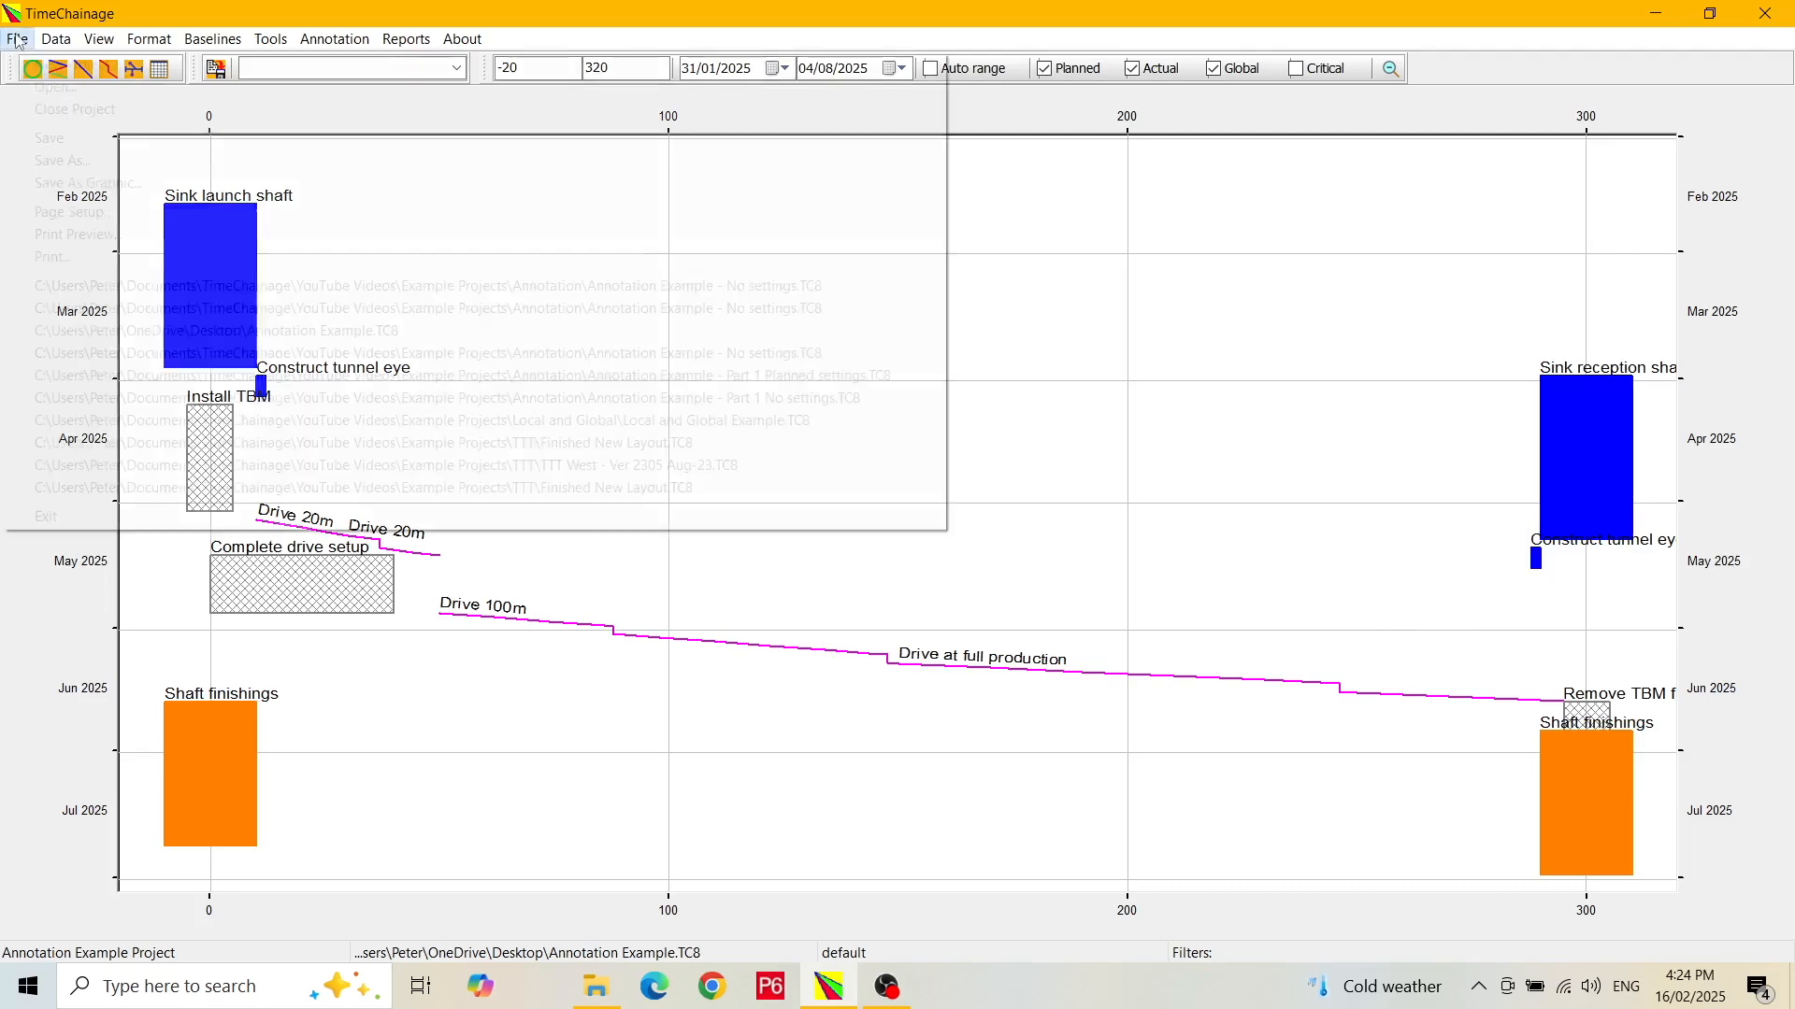
{"action": "left_click", "coordinate": [58, 235]}
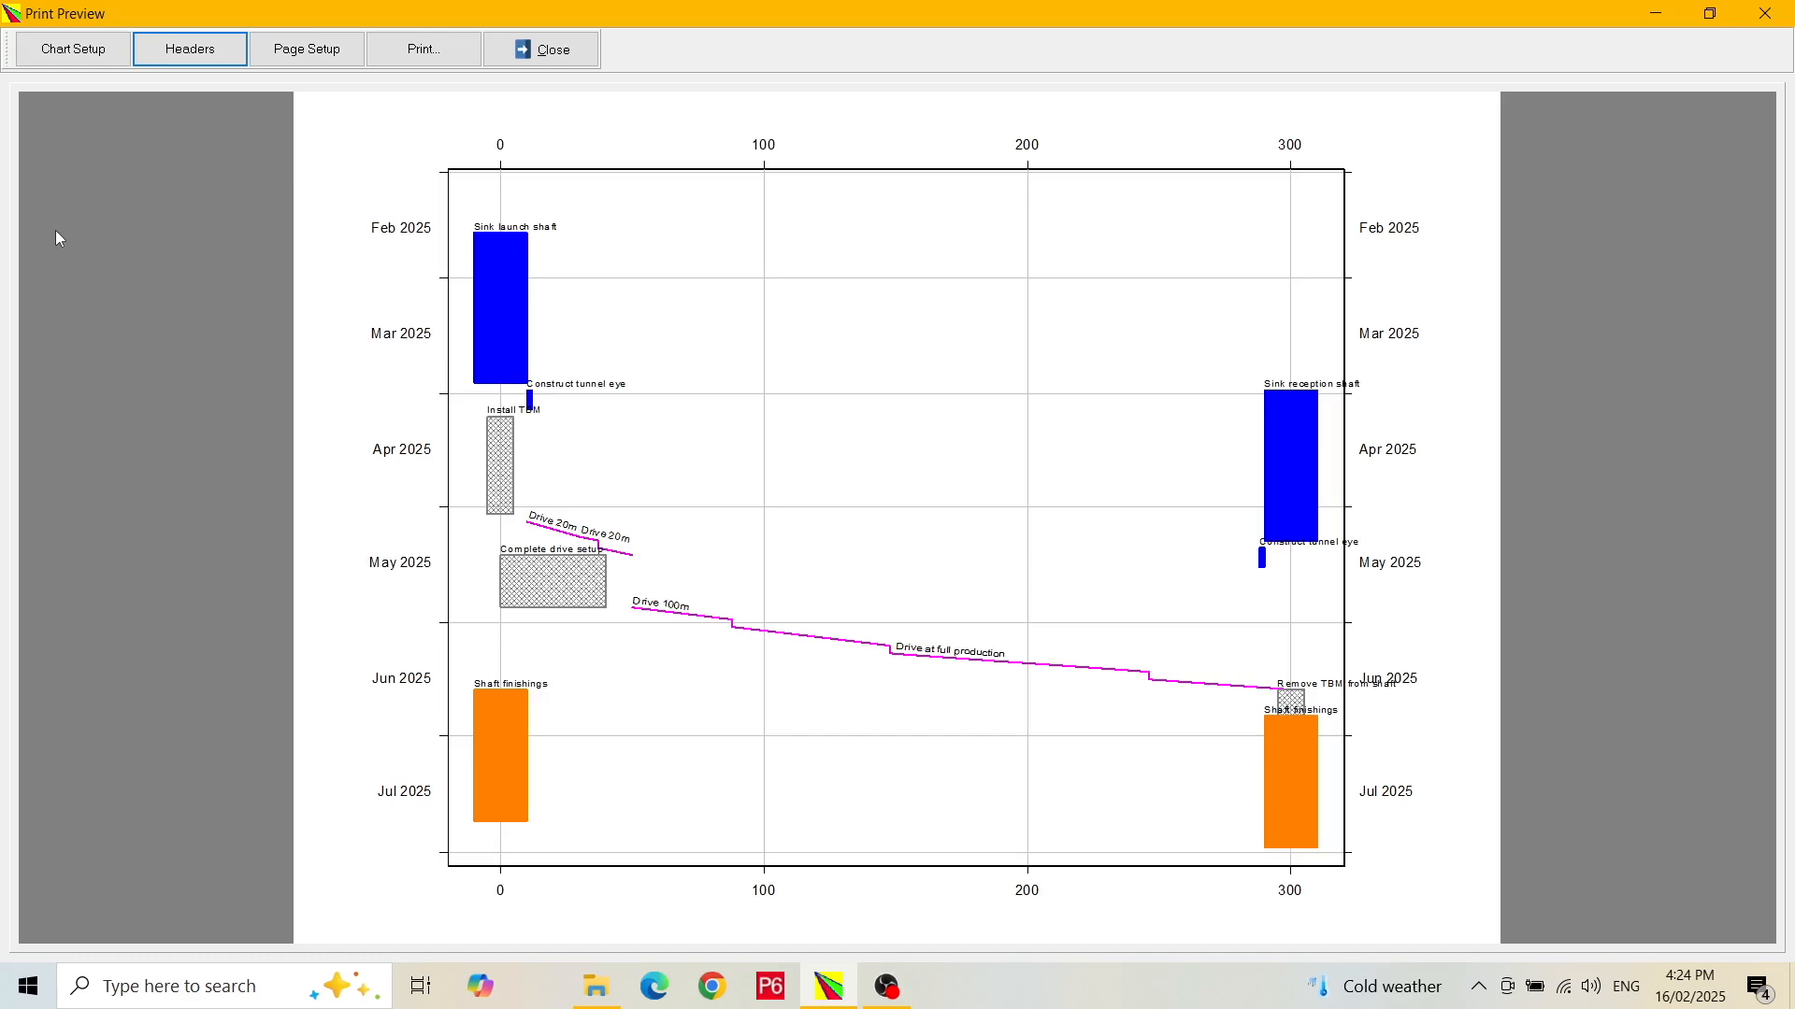
{"action": "left_click", "coordinate": [319, 57]}
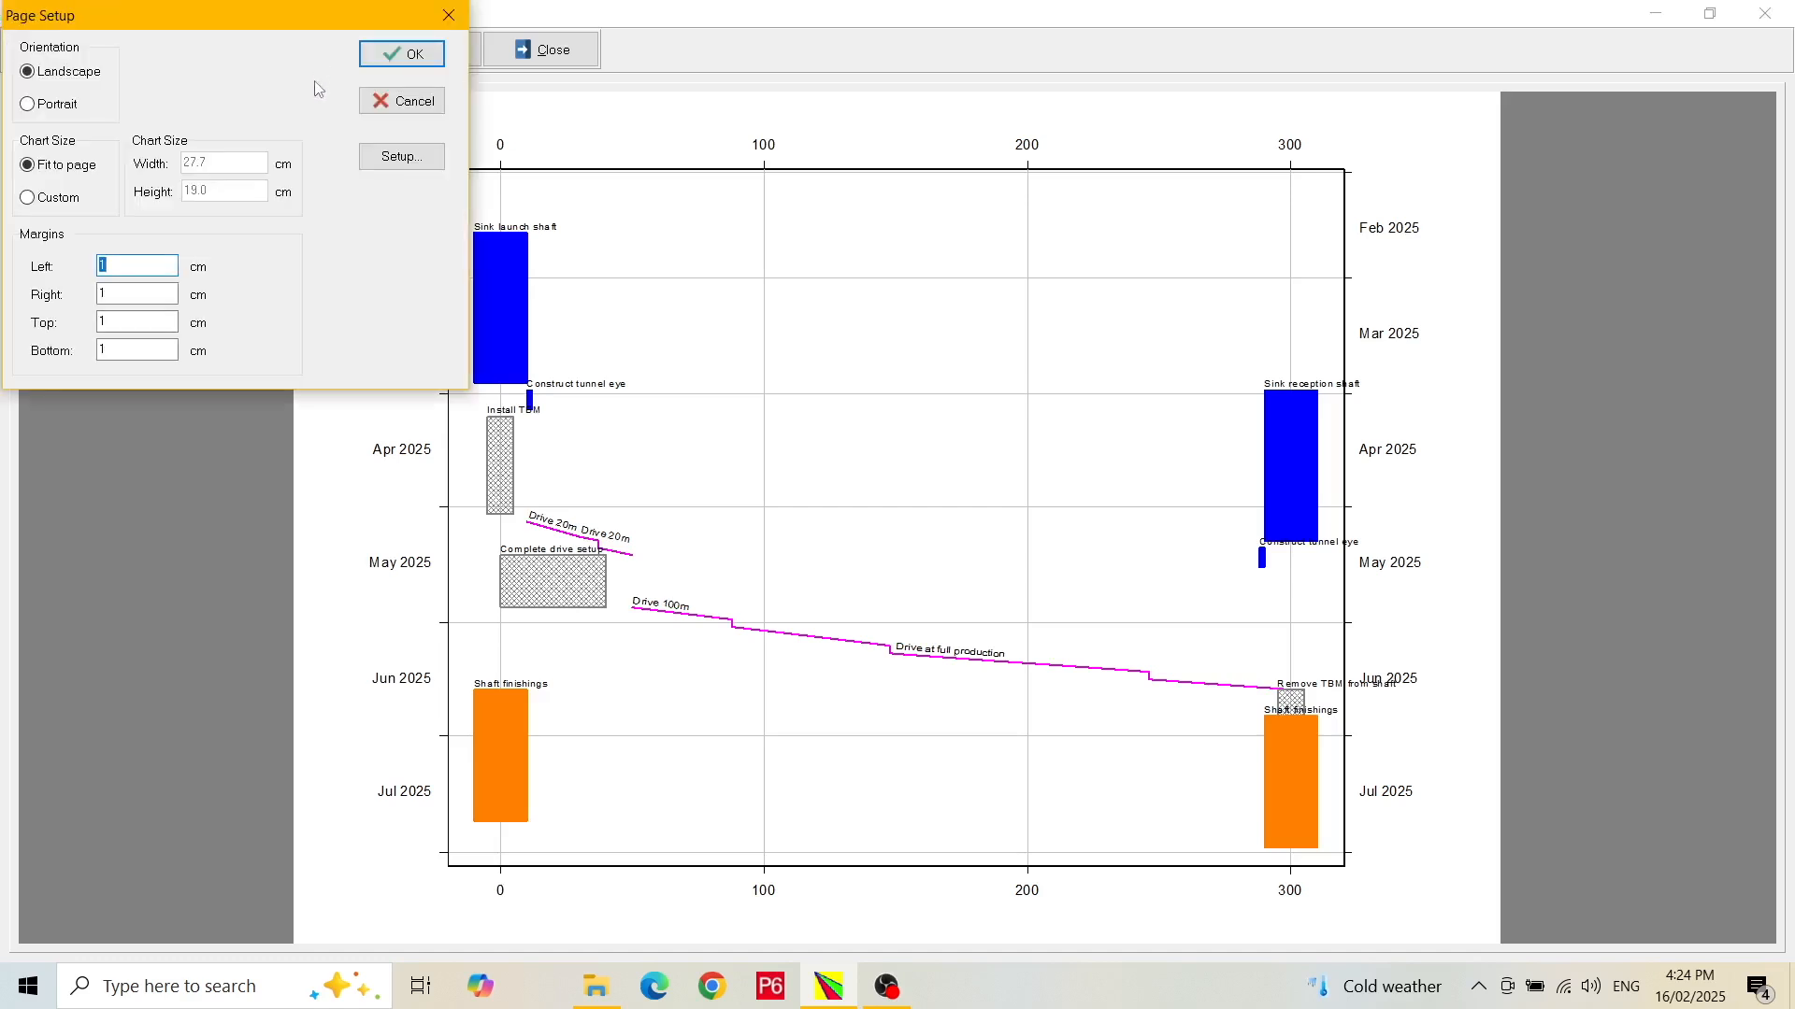
{"action": "left_click", "coordinate": [411, 161]}
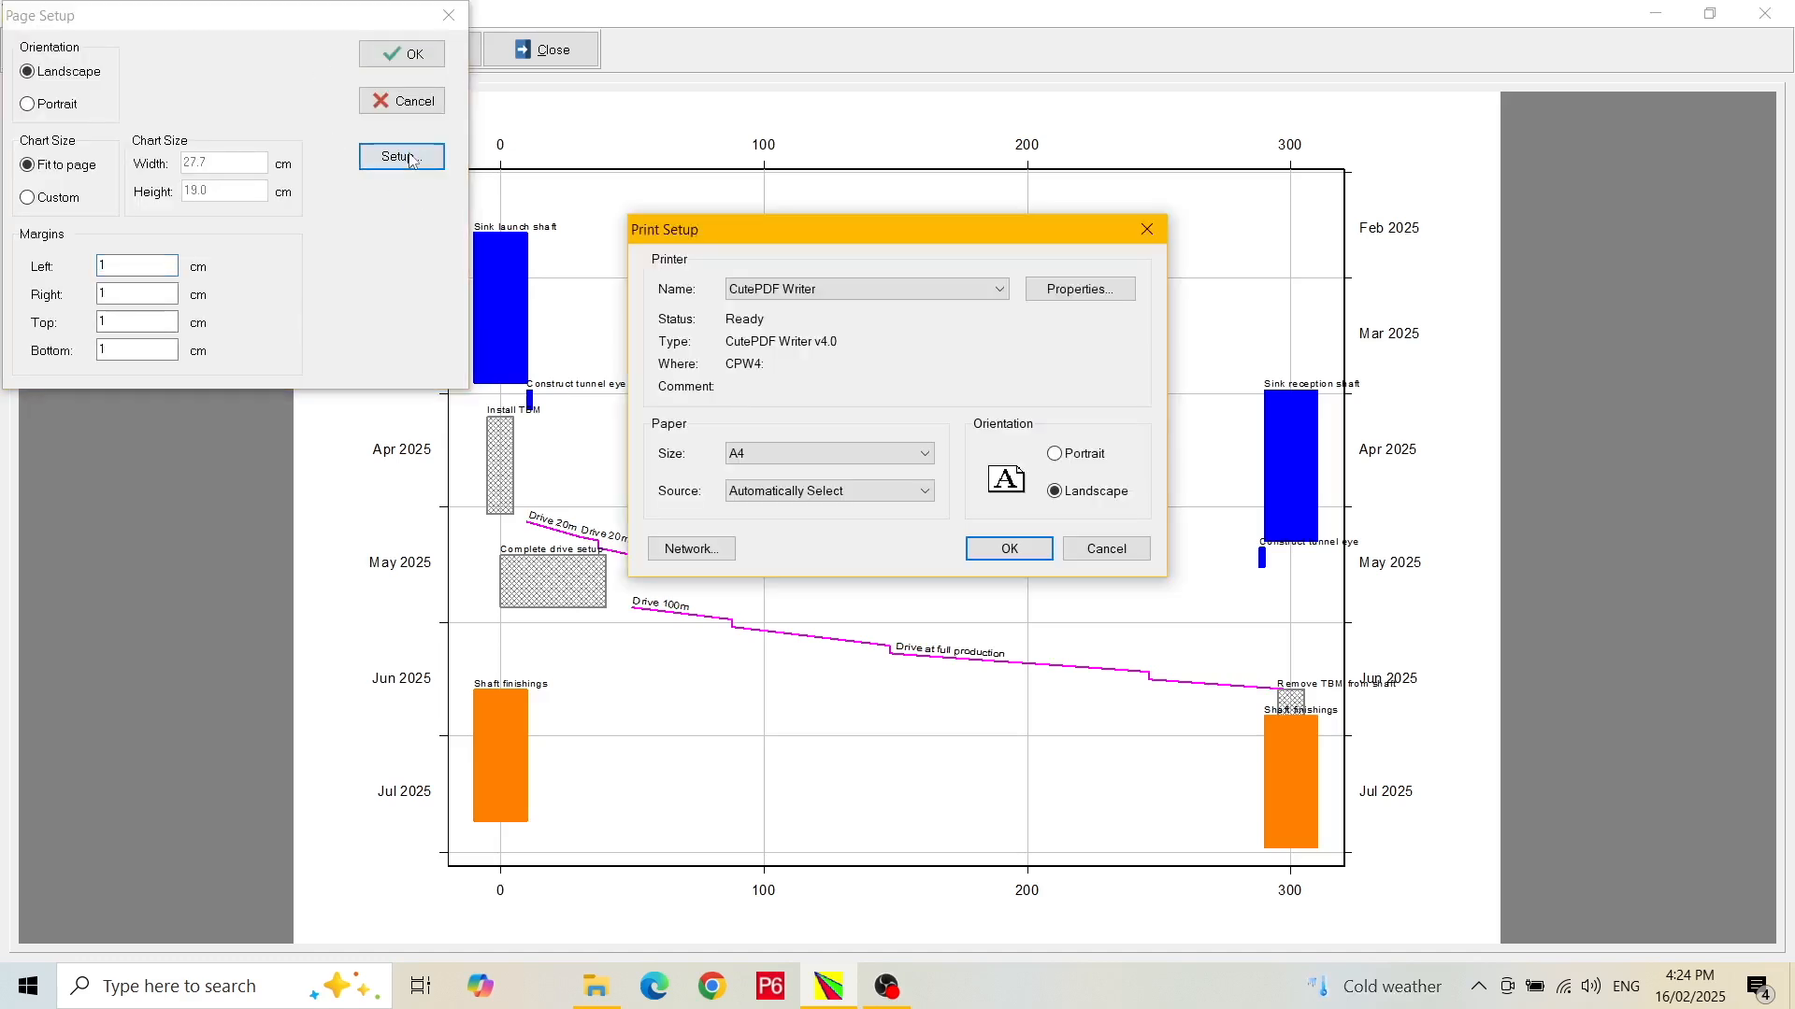
{"action": "left_click", "coordinate": [925, 453]}
{"action": "left_click", "coordinate": [924, 475]}
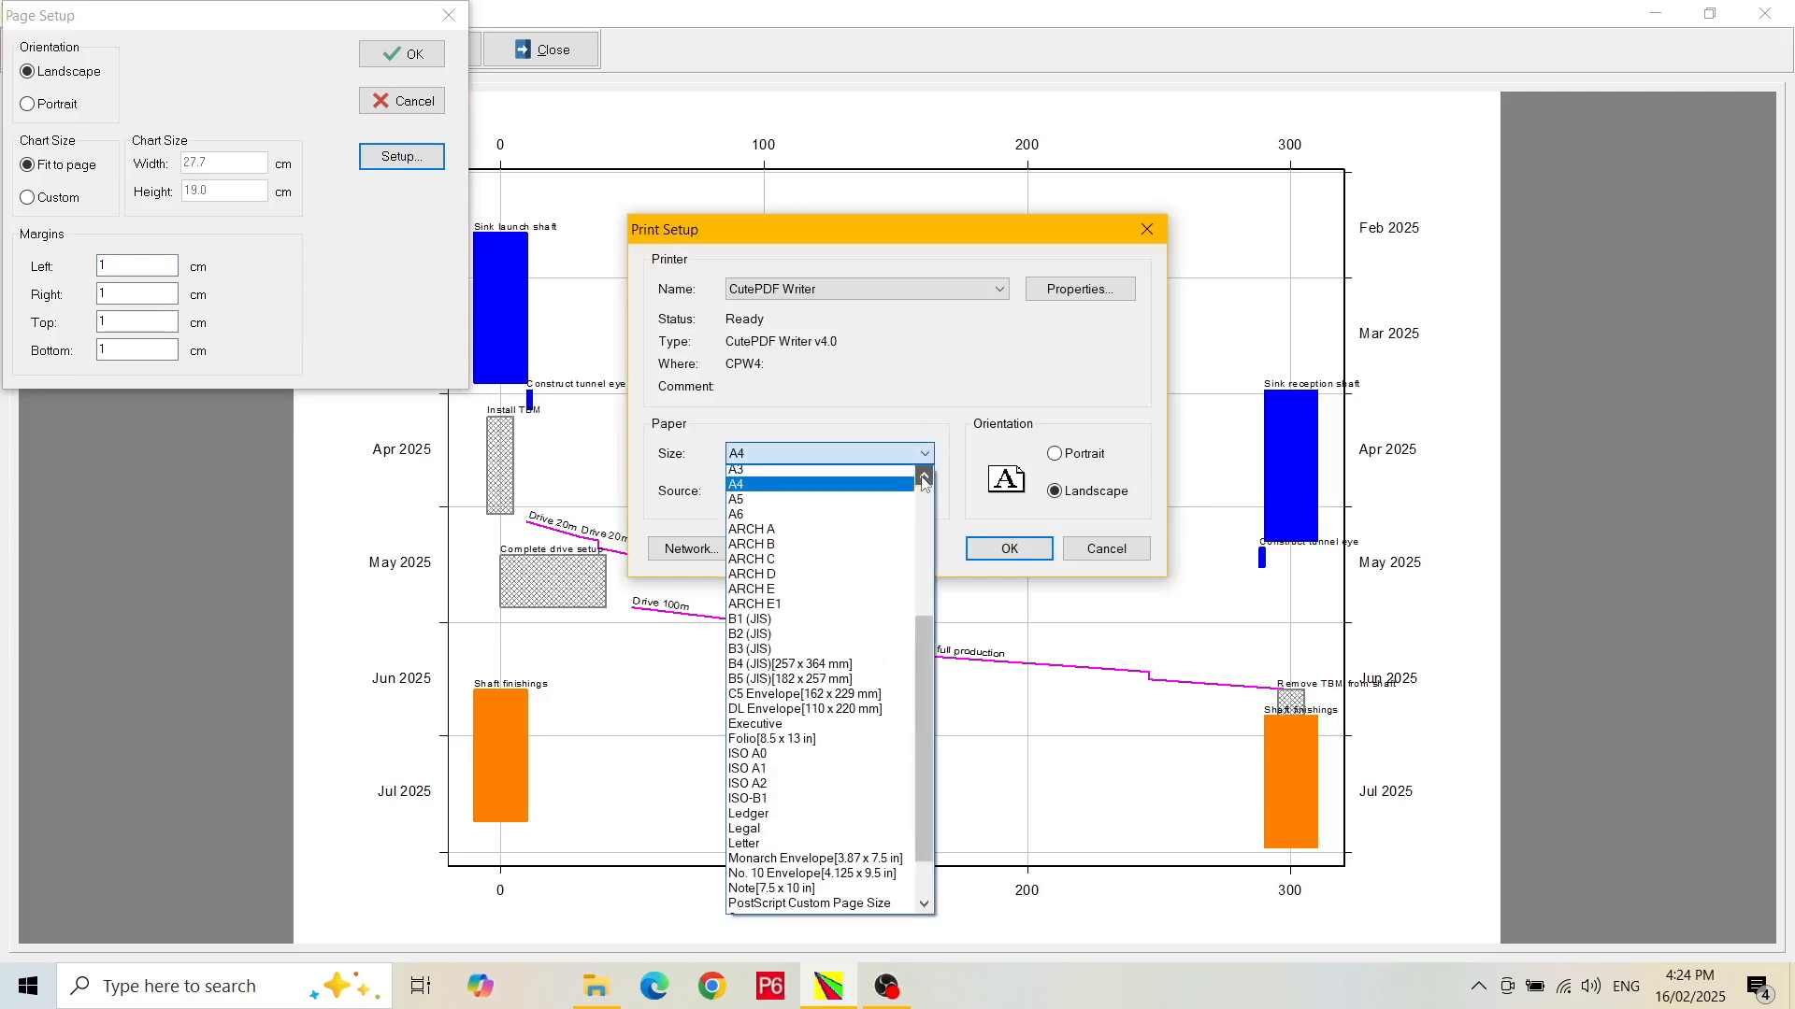
{"action": "left_click", "coordinate": [904, 474]}
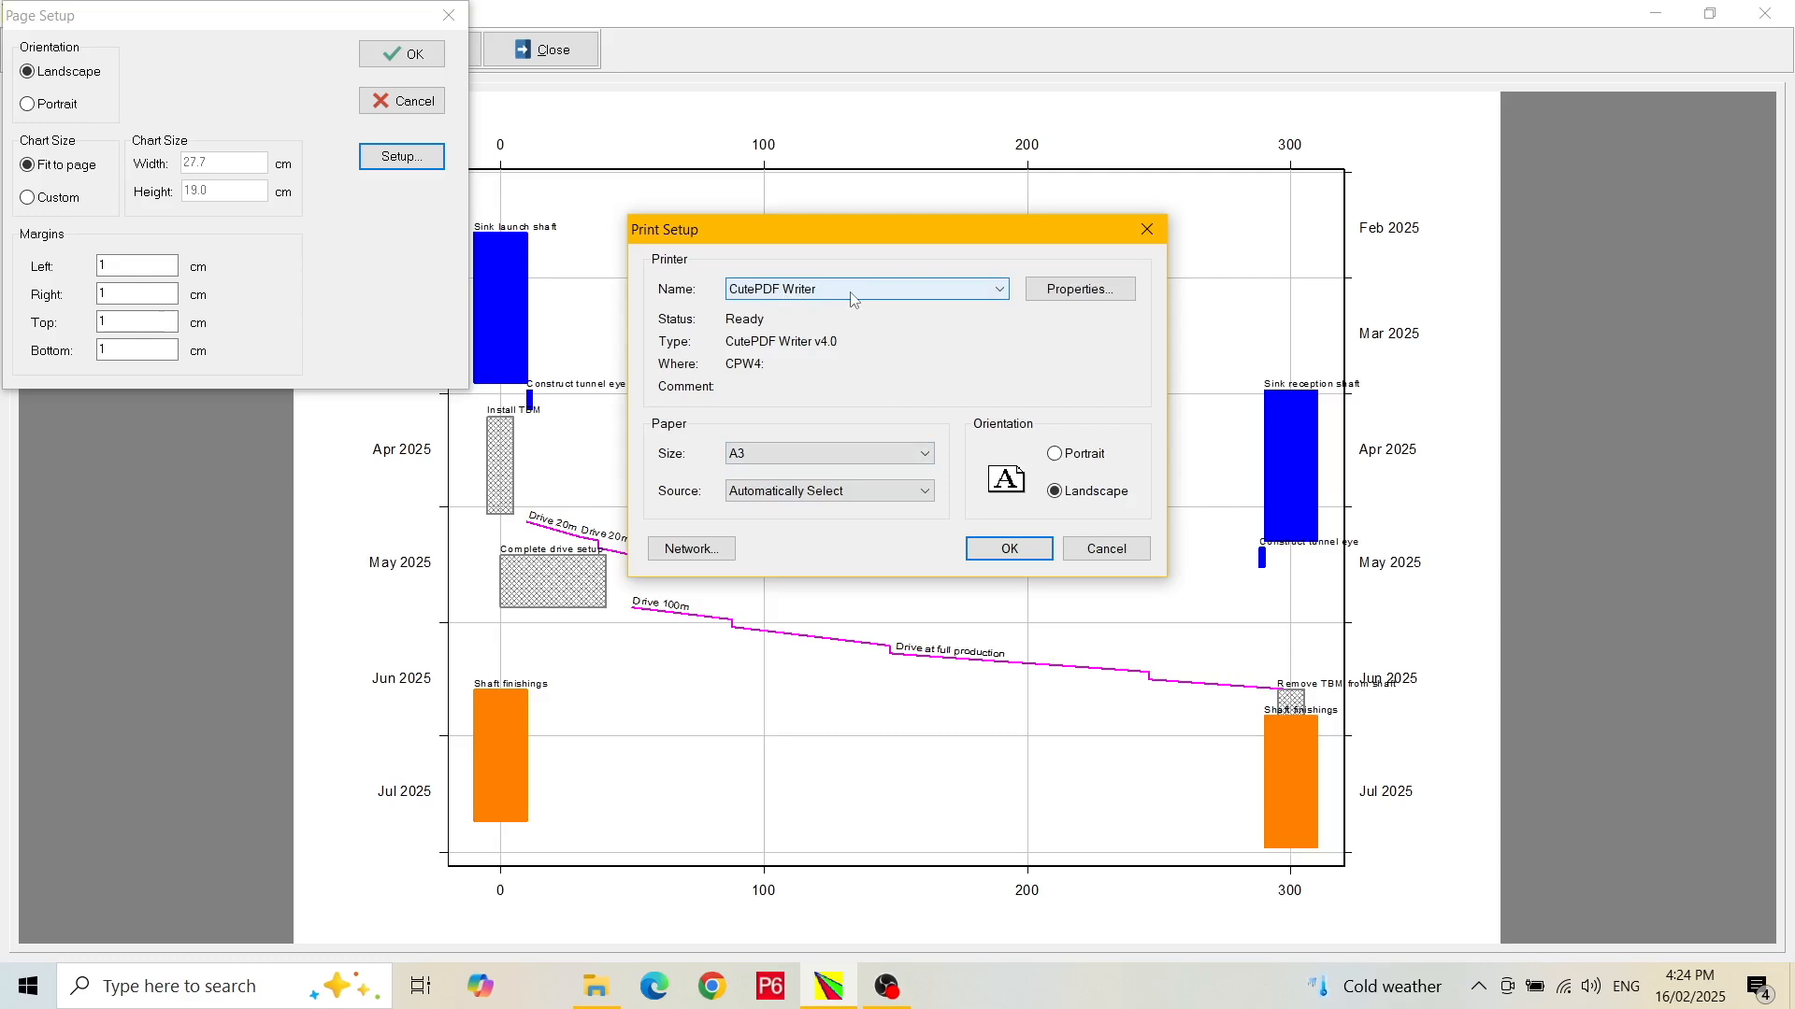
{"action": "left_click", "coordinate": [999, 552]}
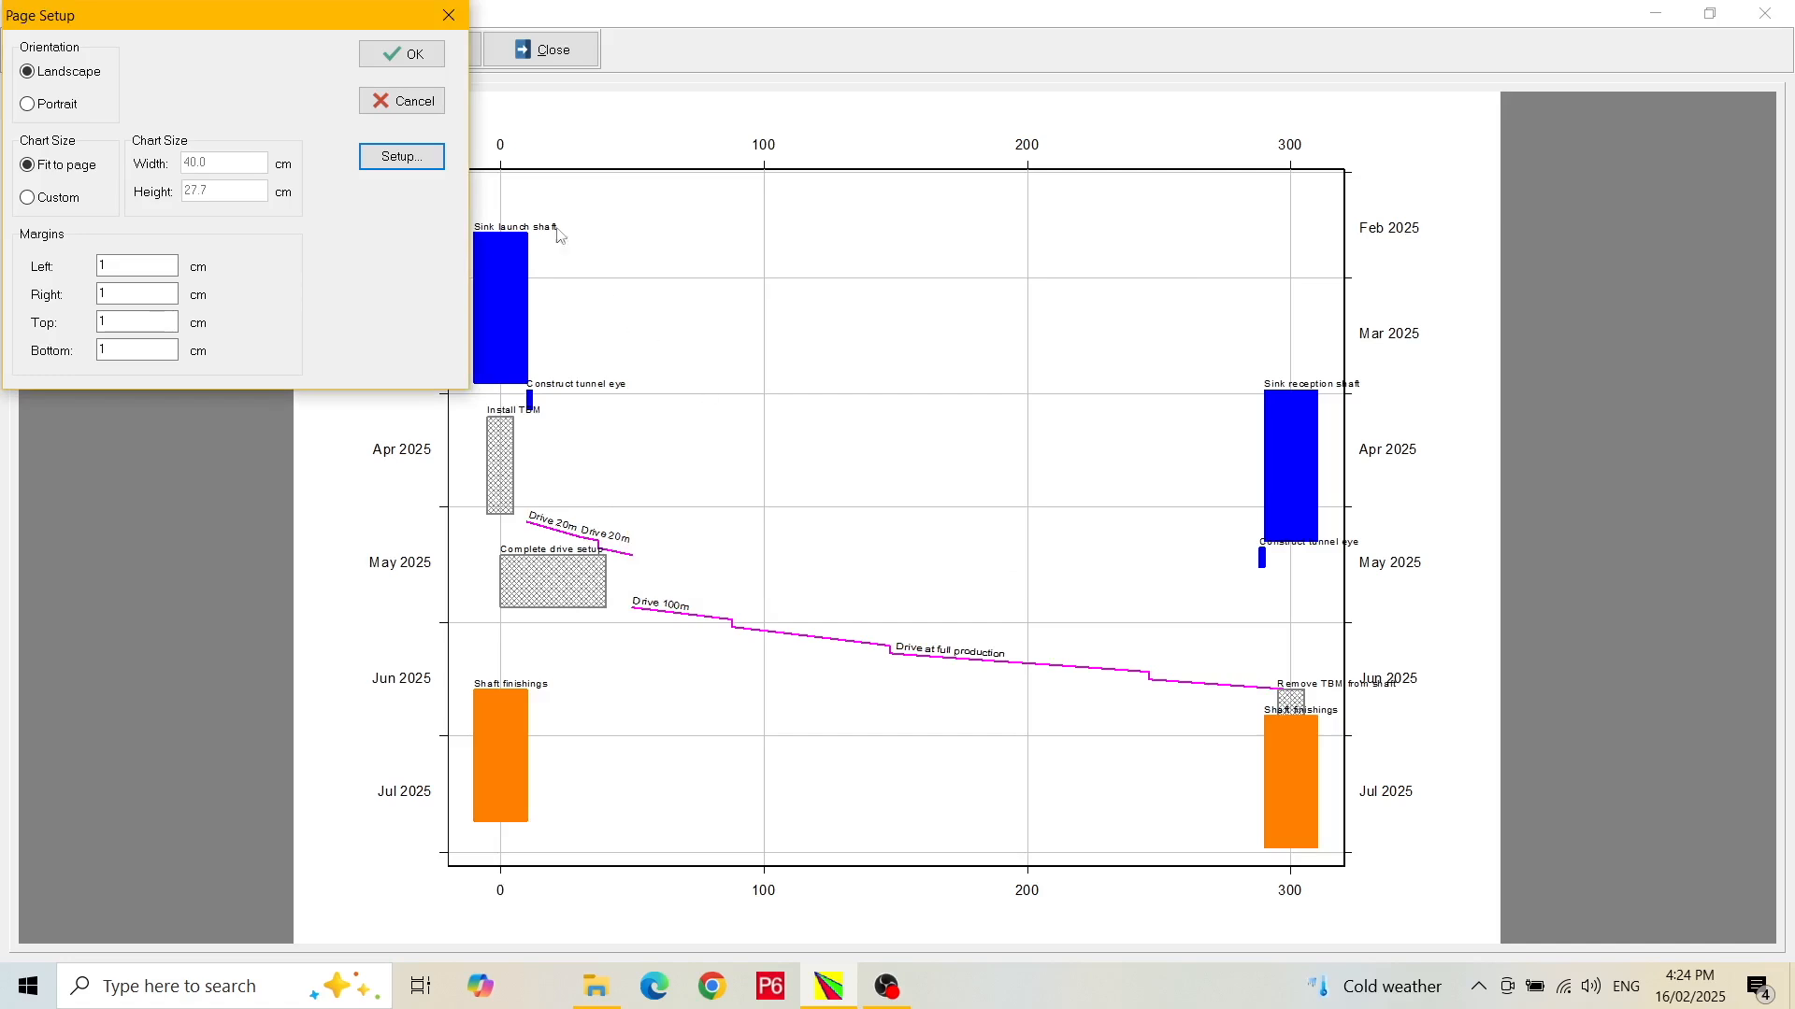
{"action": "left_click", "coordinate": [408, 56]}
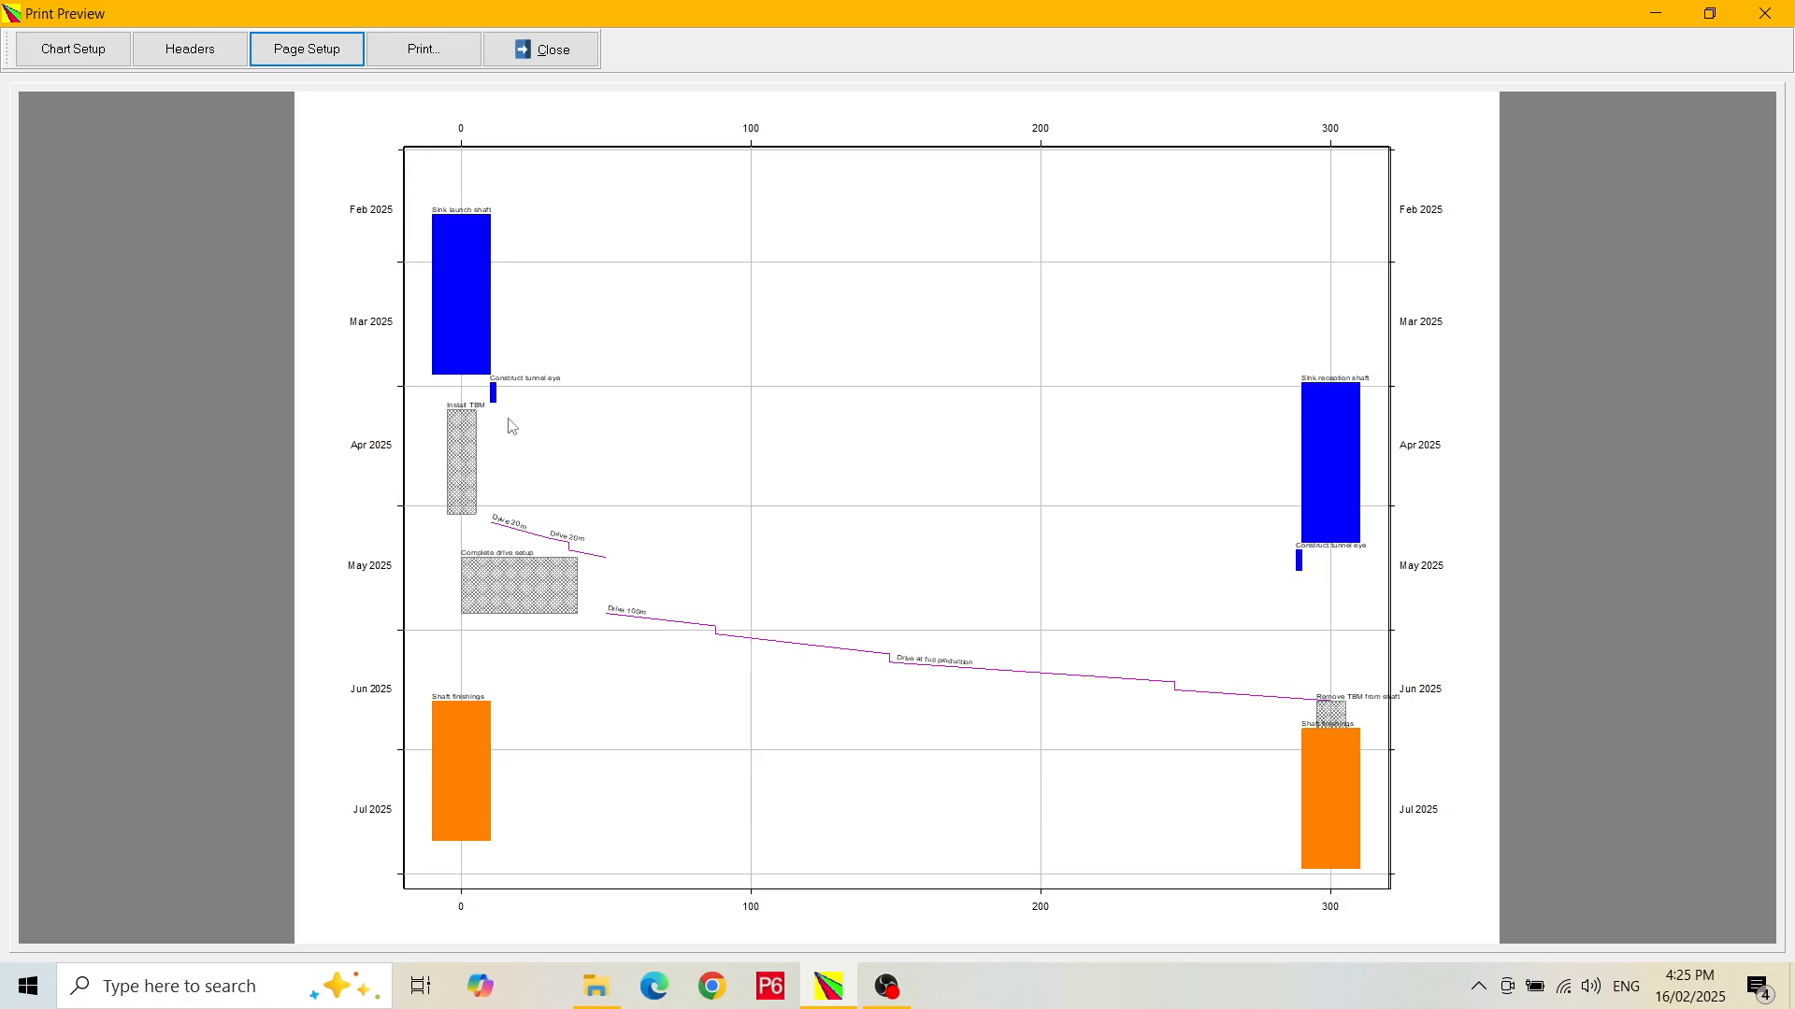
{"action": "left_click", "coordinate": [556, 52]}
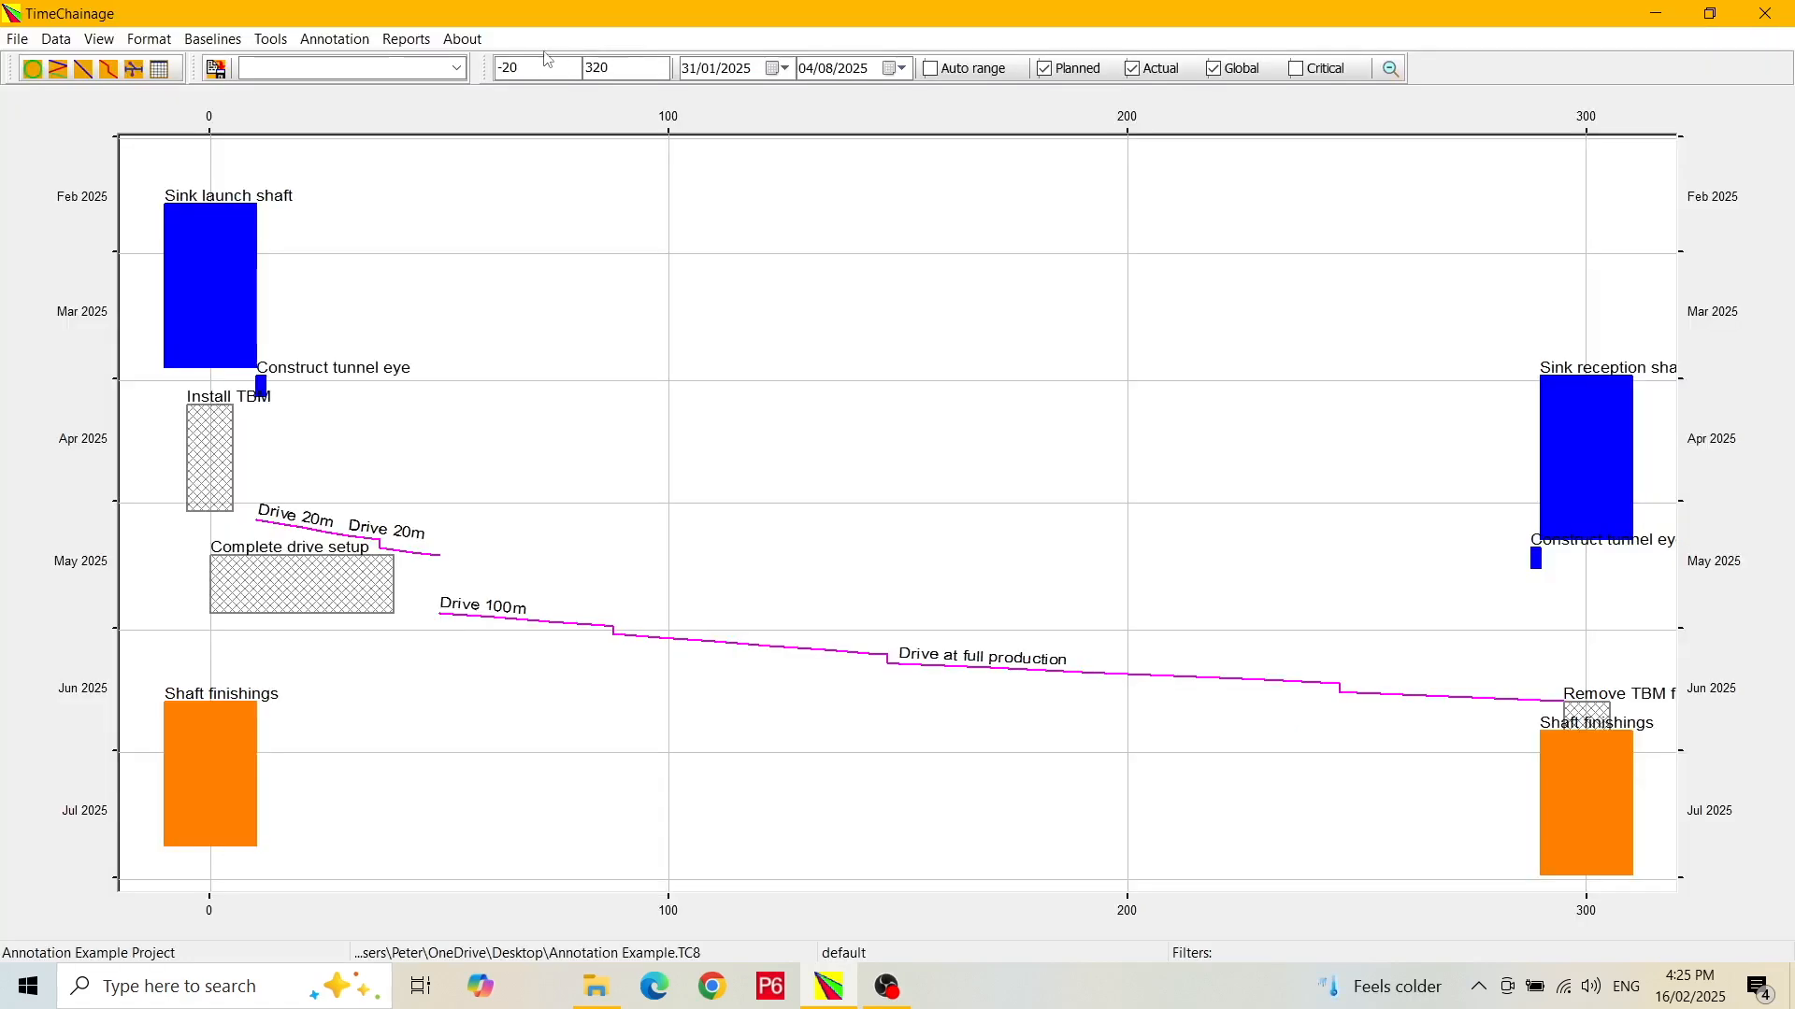
- Open the planned annotation details, narrow the dialog and move it clear of the launch shaft tasks
{"action": "left_click", "coordinate": [336, 40]}
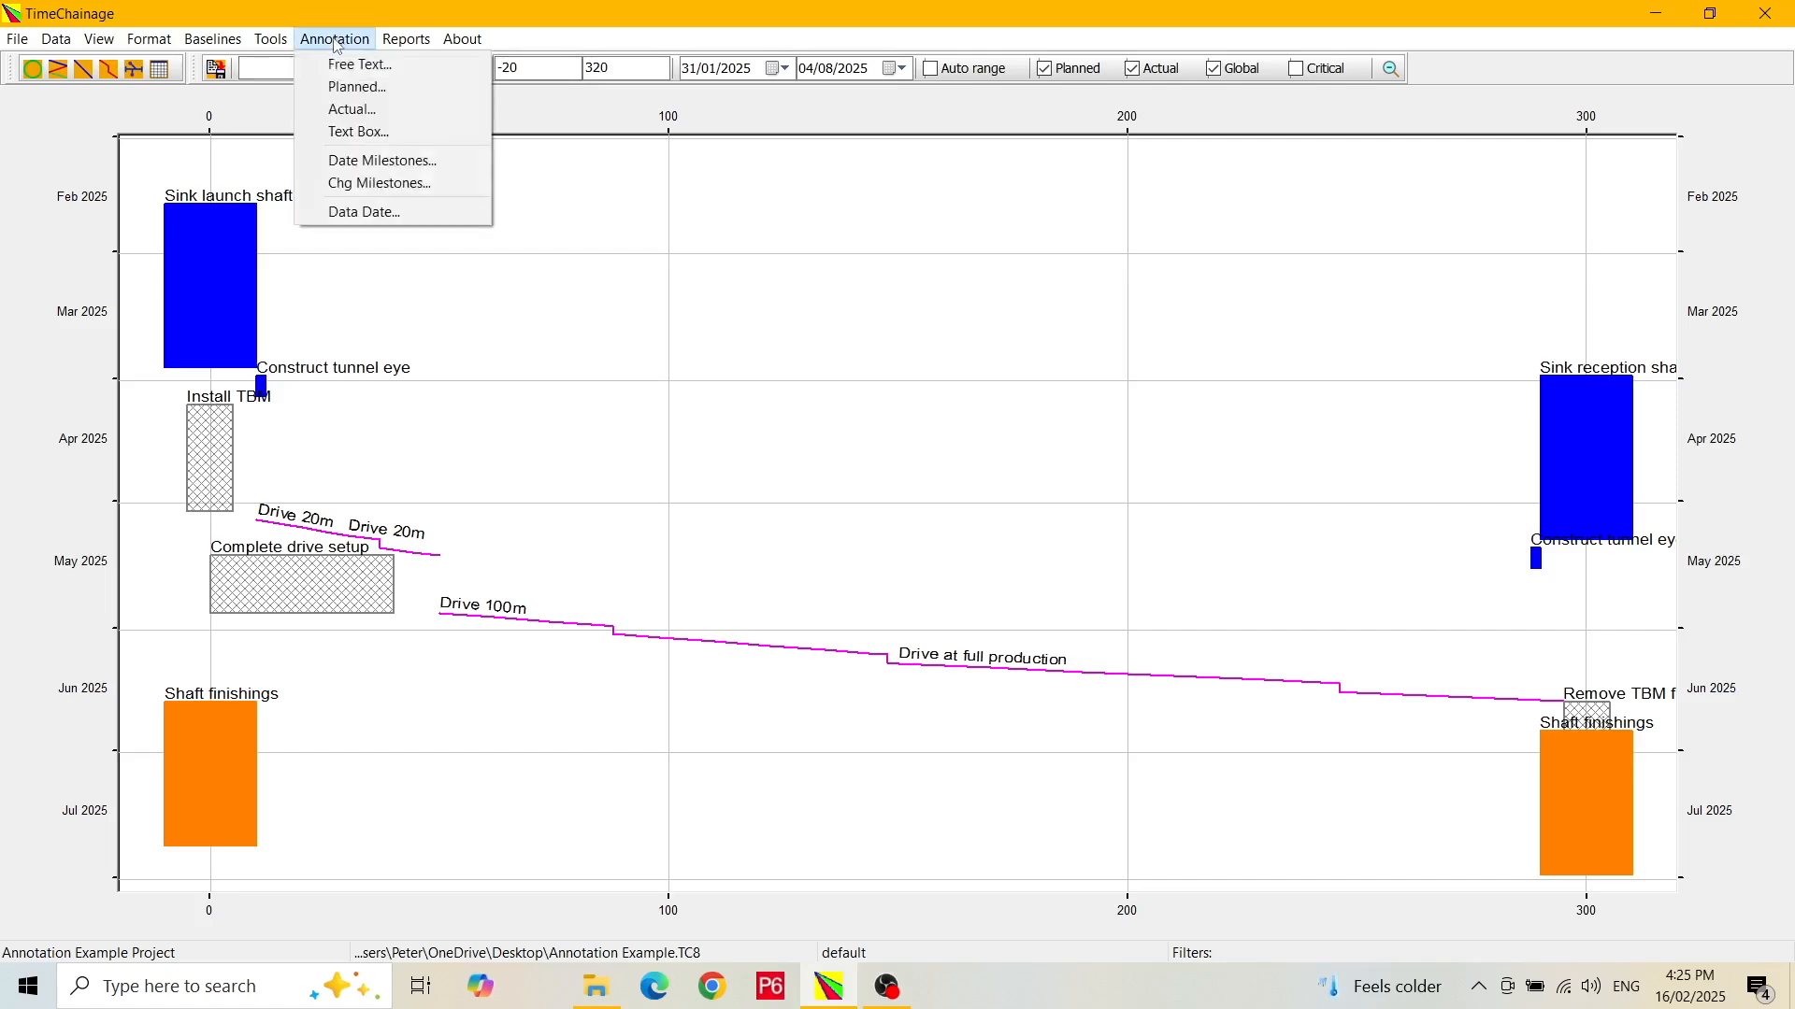
{"action": "left_click", "coordinate": [350, 88]}
{"action": "left_click_drag", "start_coordinate": [367, 110], "coordinate": [437, 183]}
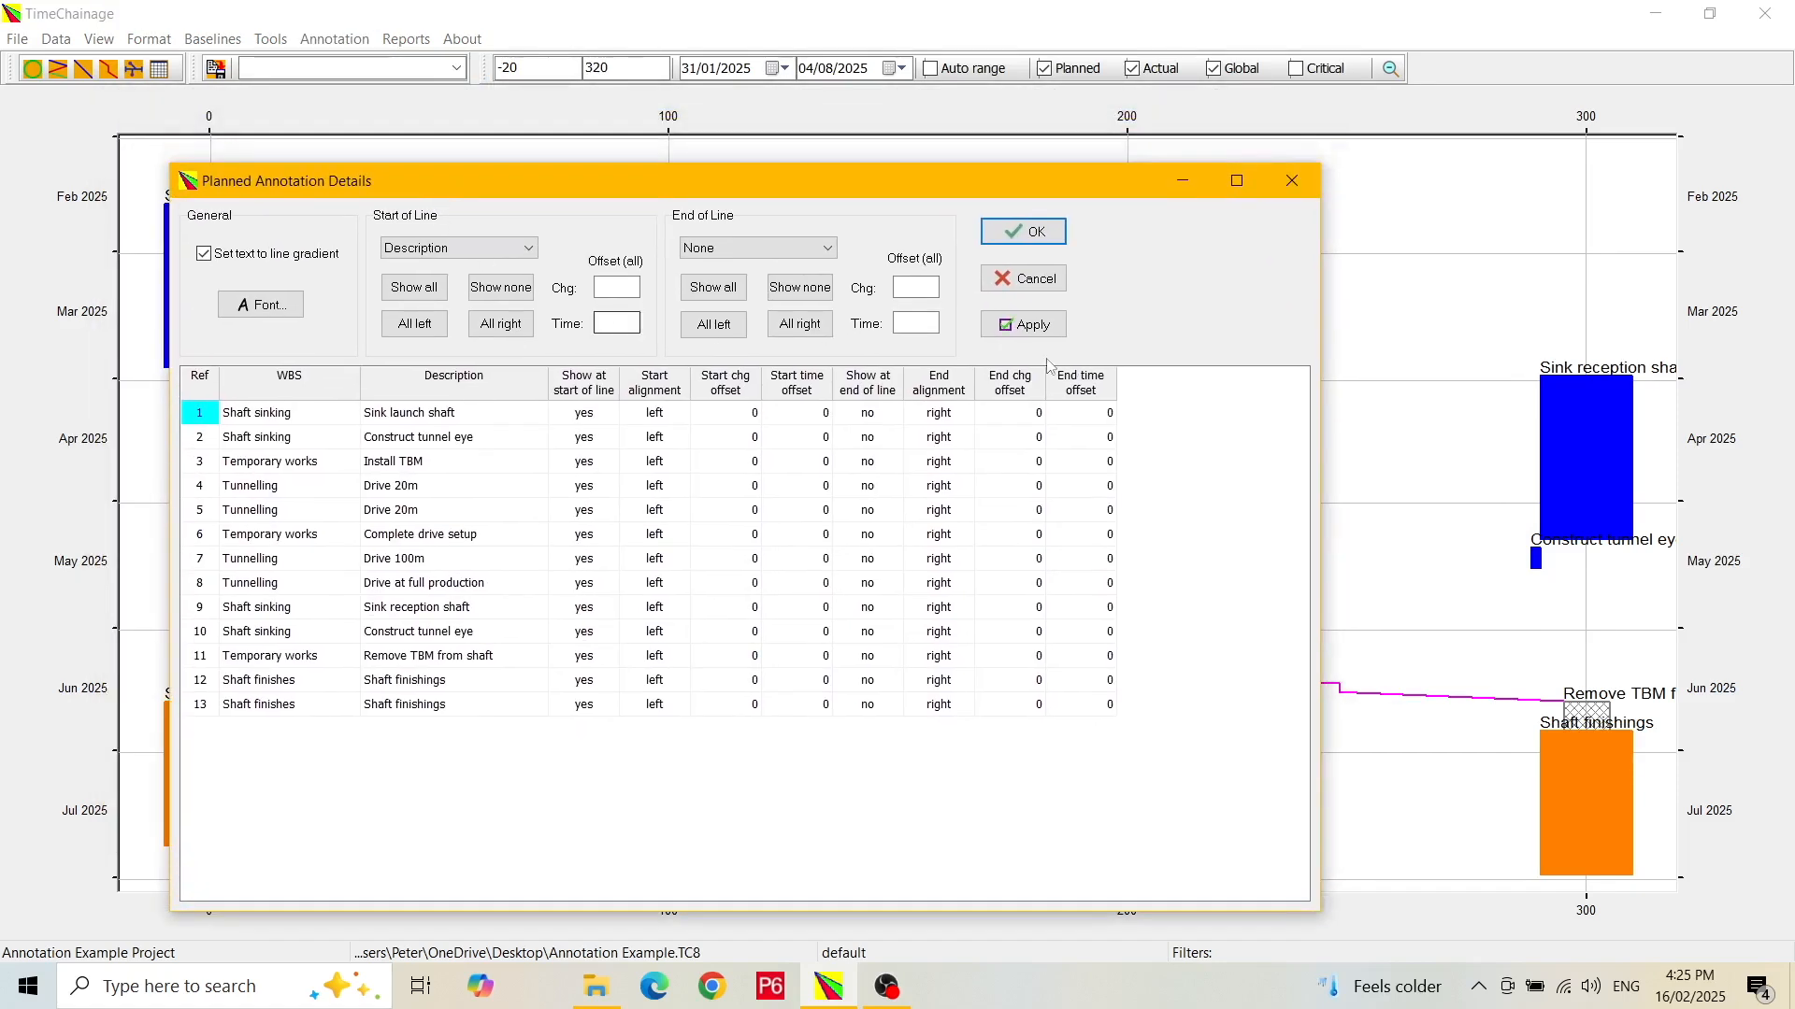
{"action": "left_click_drag", "start_coordinate": [1327, 321], "coordinate": [1192, 323]}
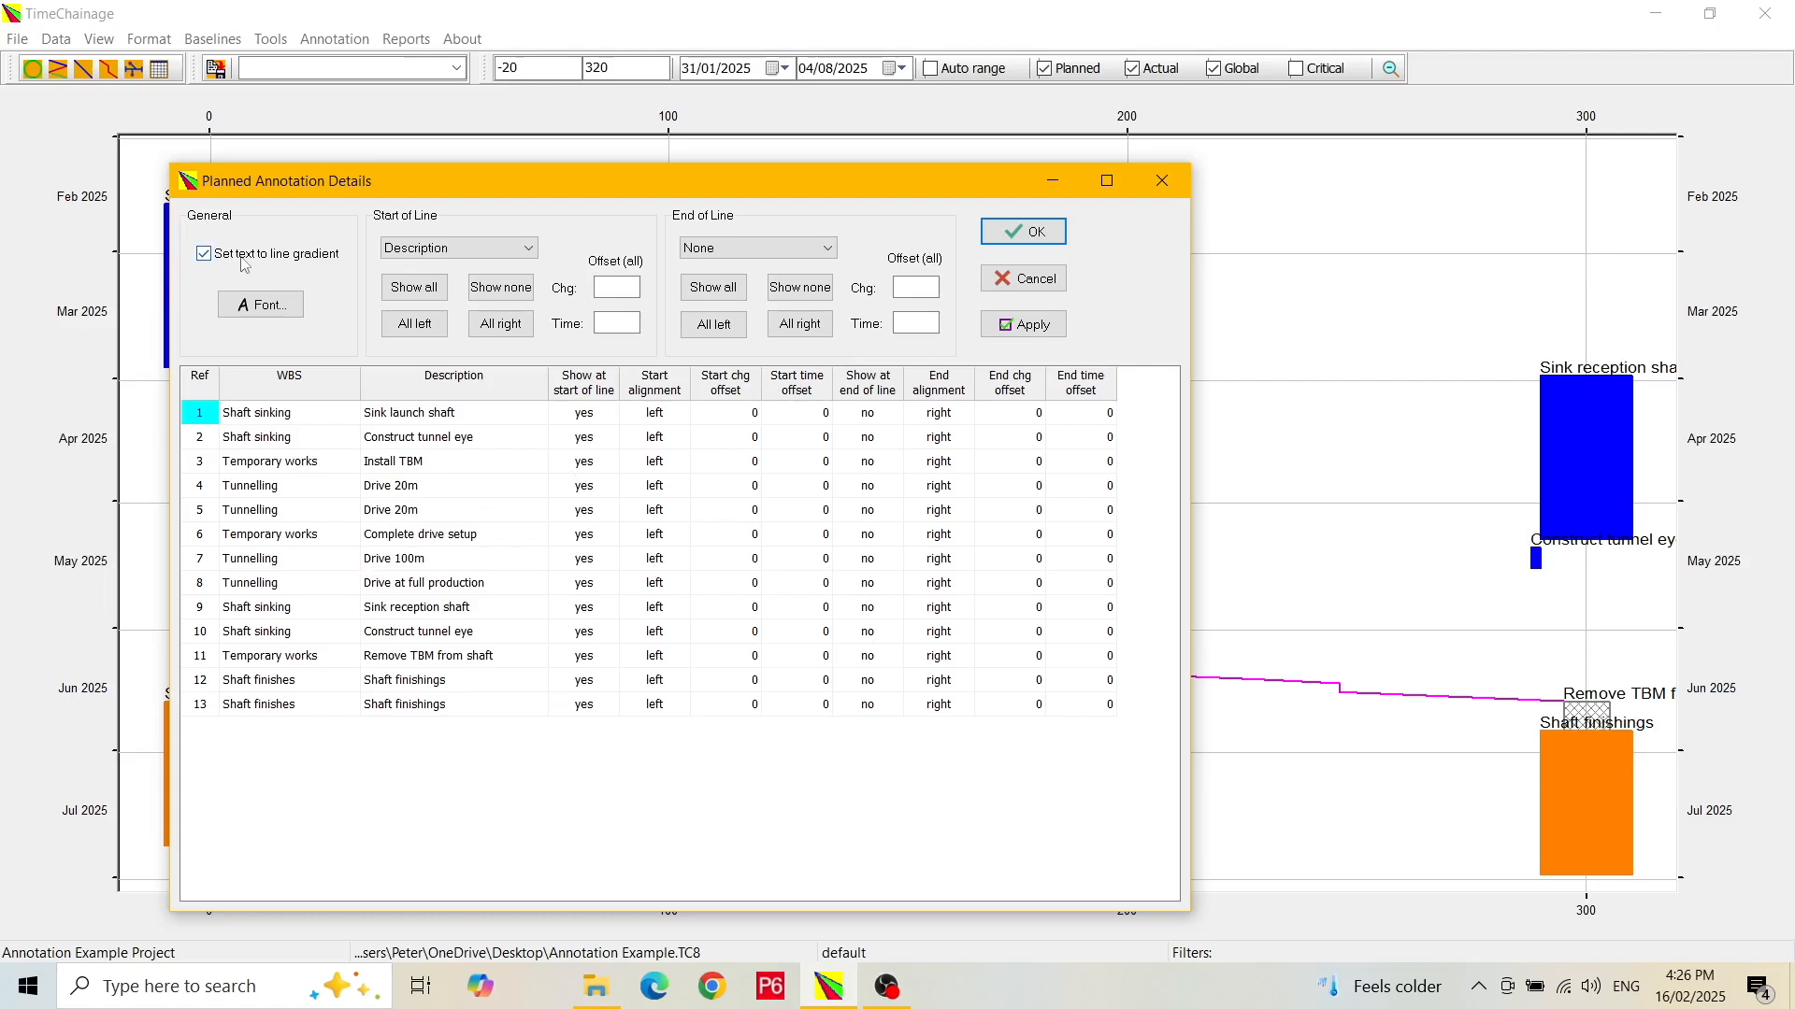
{"action": "left_click_drag", "start_coordinate": [421, 183], "coordinate": [866, 236]}
- Turn off setting text to the line gradient, apply it to the chart, and turn it back on
{"action": "left_click", "coordinate": [644, 305]}
{"action": "left_click", "coordinate": [1463, 374]}
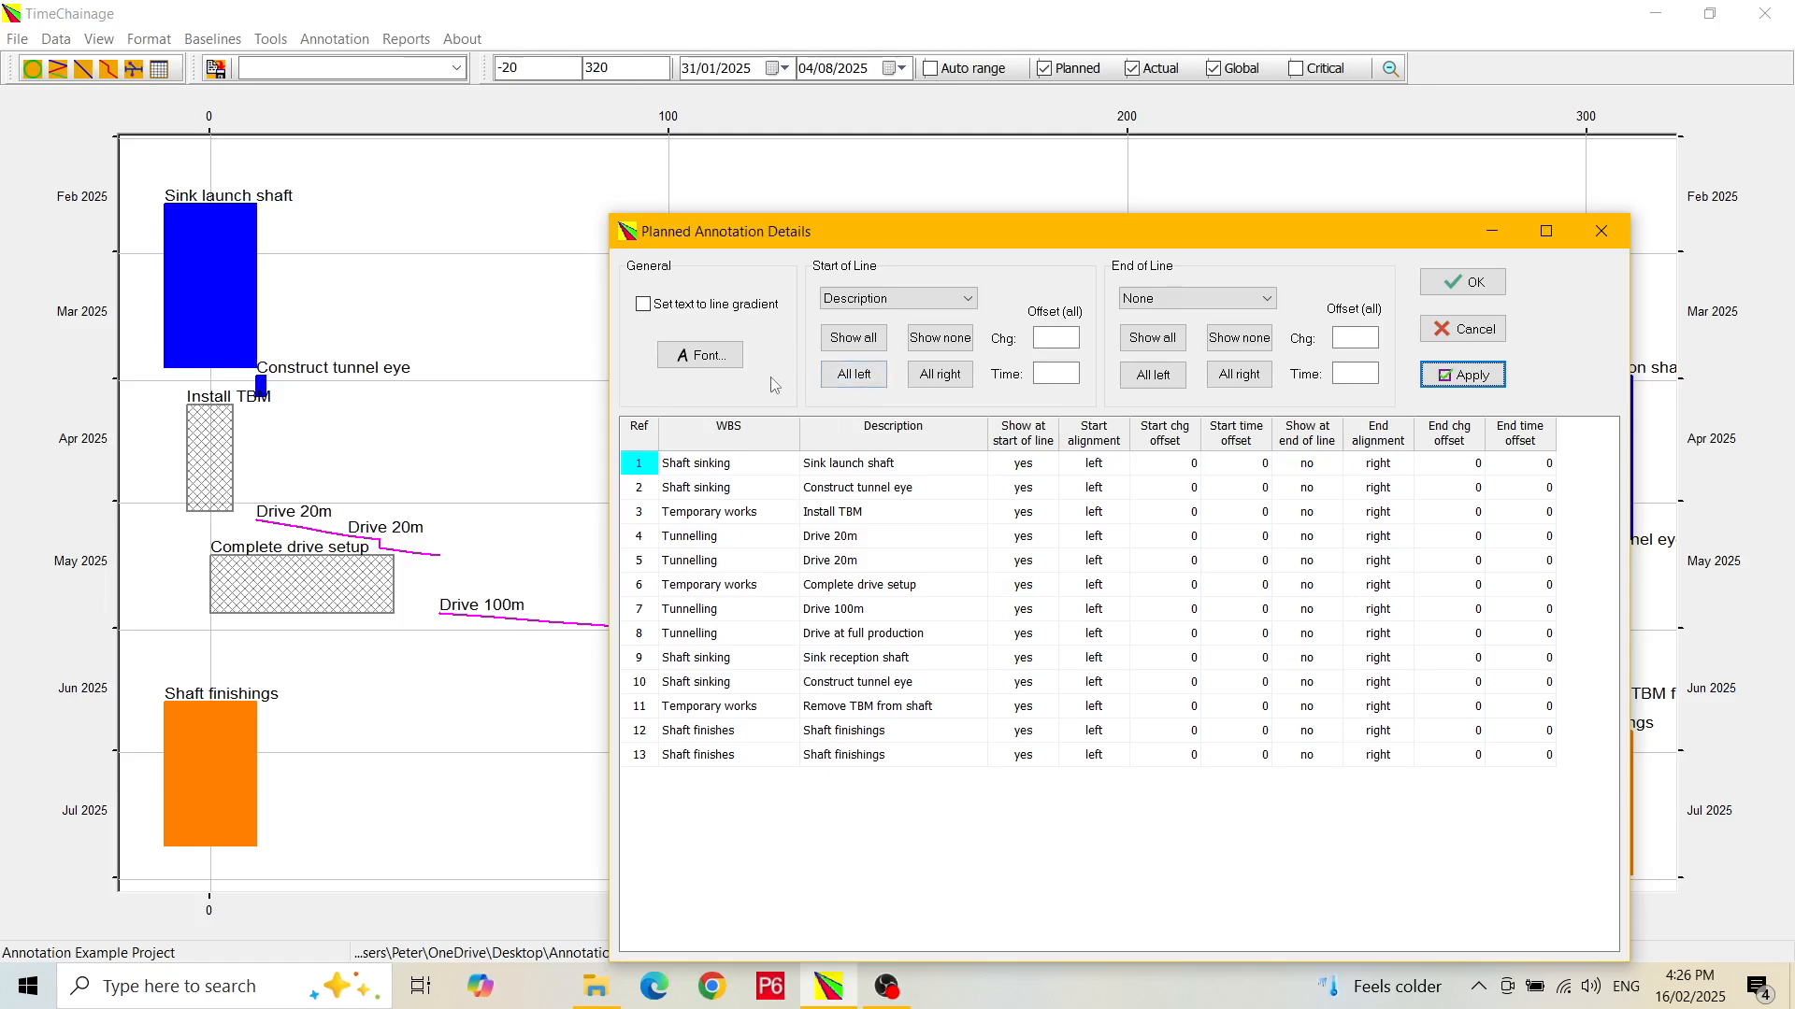
{"action": "left_click", "coordinate": [643, 305]}
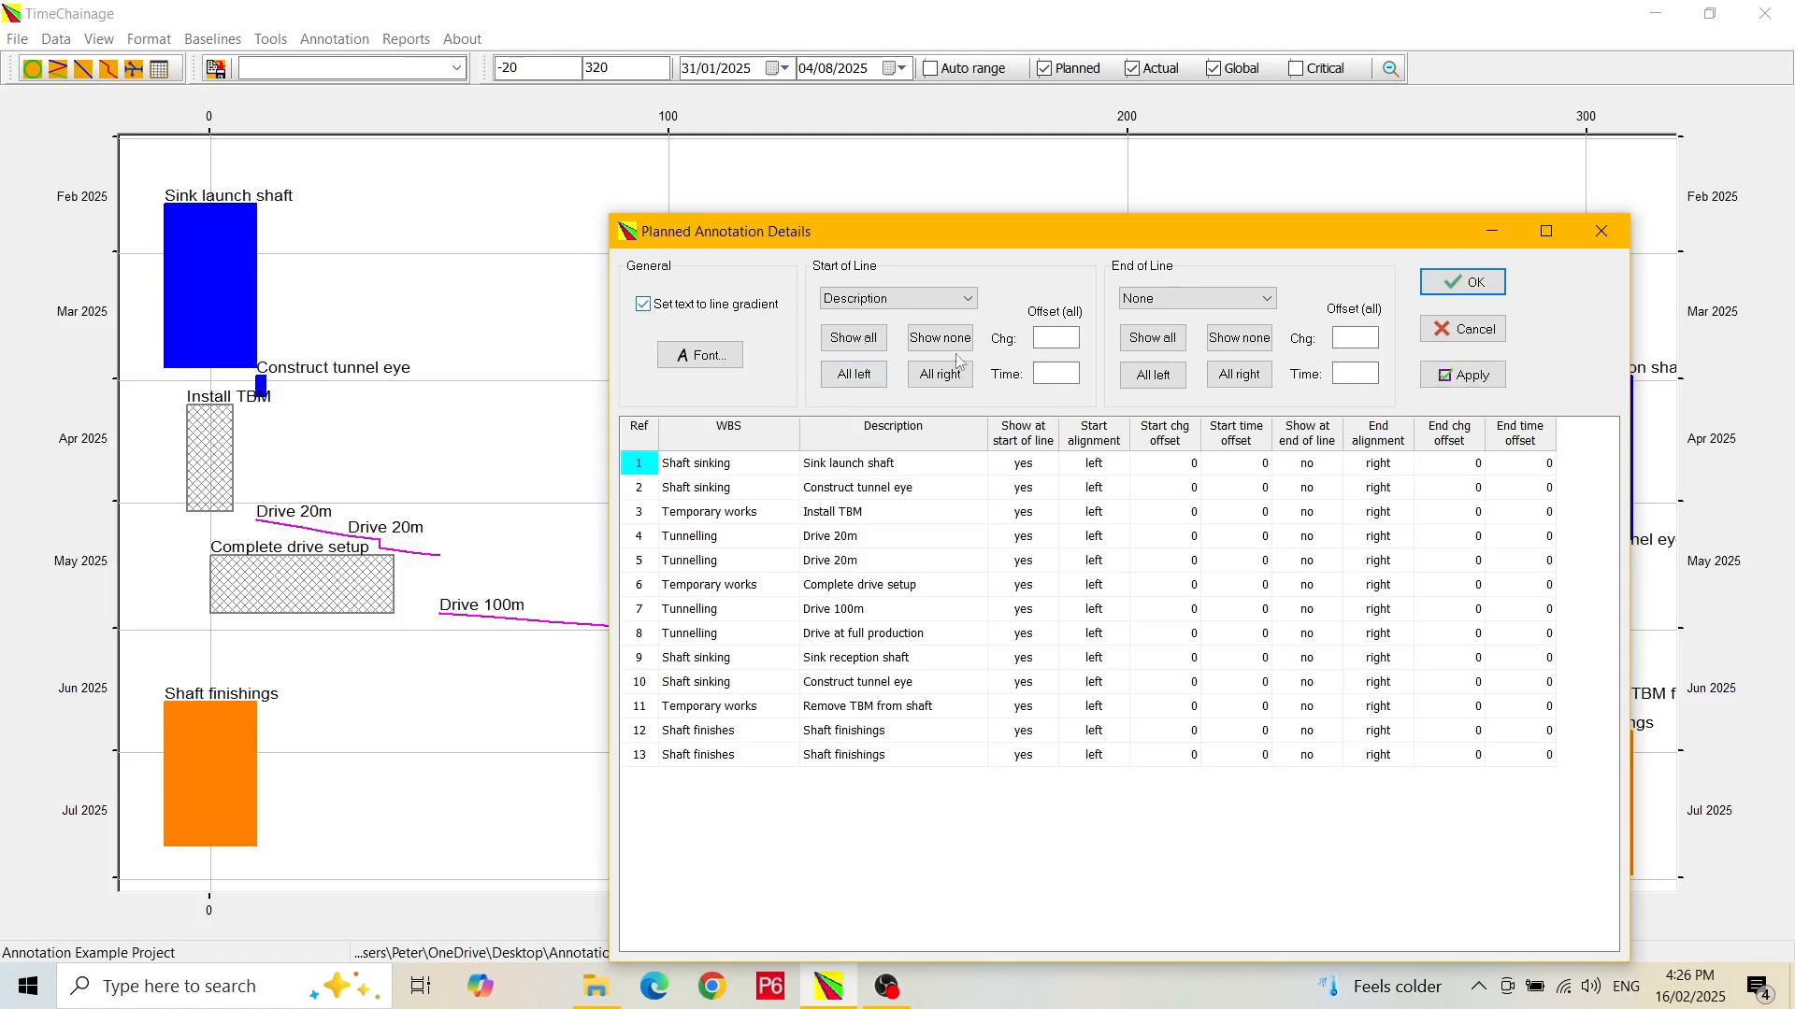
{"action": "left_click", "coordinate": [1463, 377]}
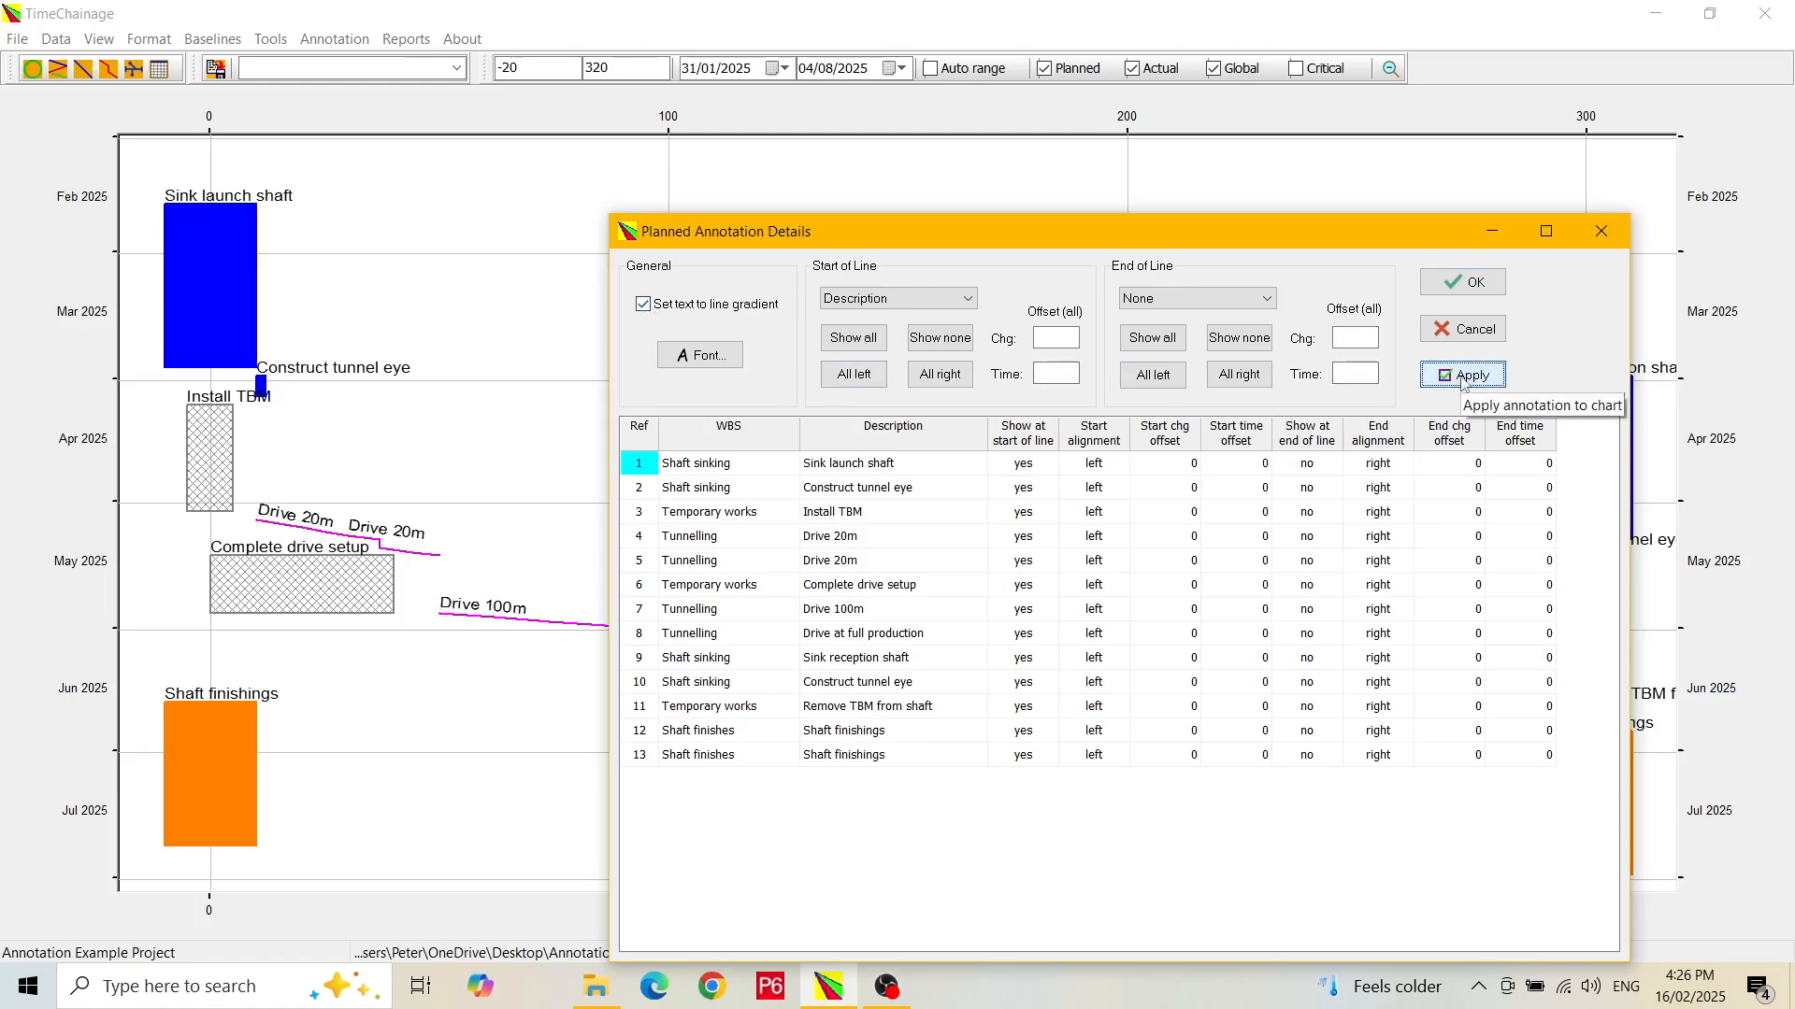
- Set the planned annotation font size to 10 and apply it to the chart
{"action": "mouse_move", "coordinate": [1126, 240]}
{"action": "left_mouse_down"}
{"action": "mouse_move", "coordinate": [1006, 164]}
{"action": "mouse_move", "coordinate": [849, 175]}
{"action": "left_mouse_up"}
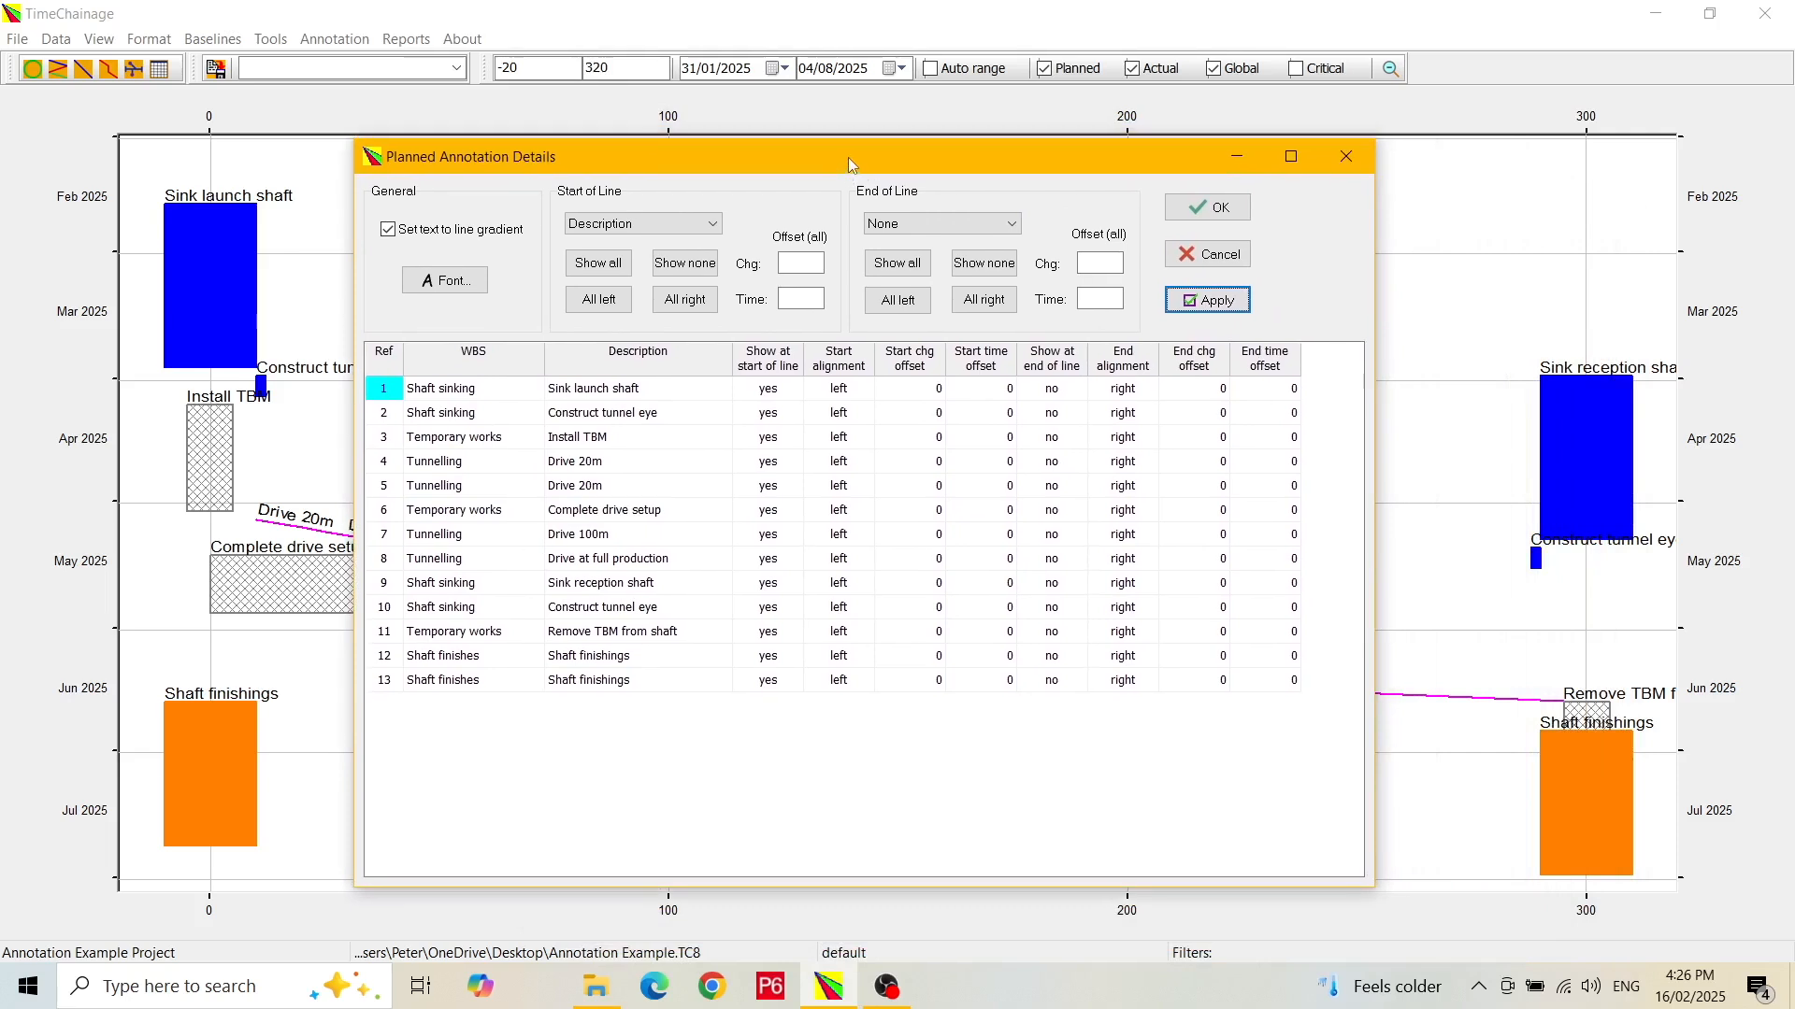
{"action": "left_click", "coordinate": [446, 288]}
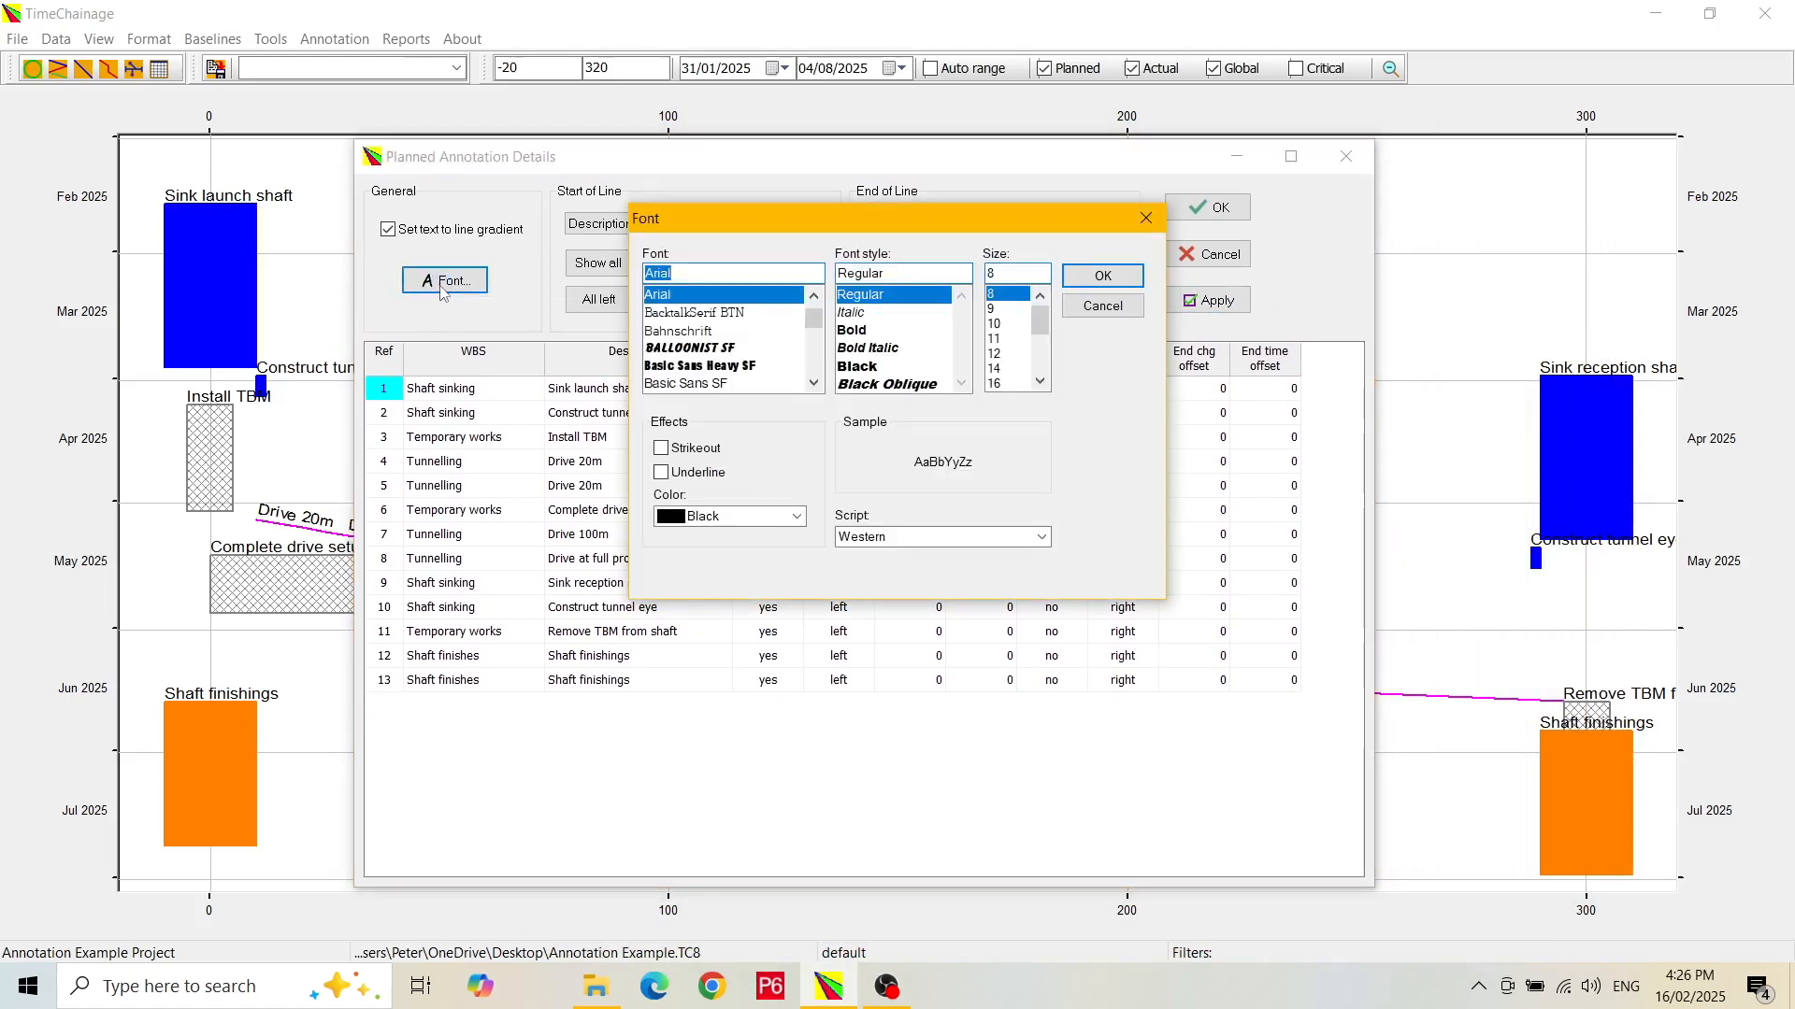
{"action": "left_click", "coordinate": [997, 325]}
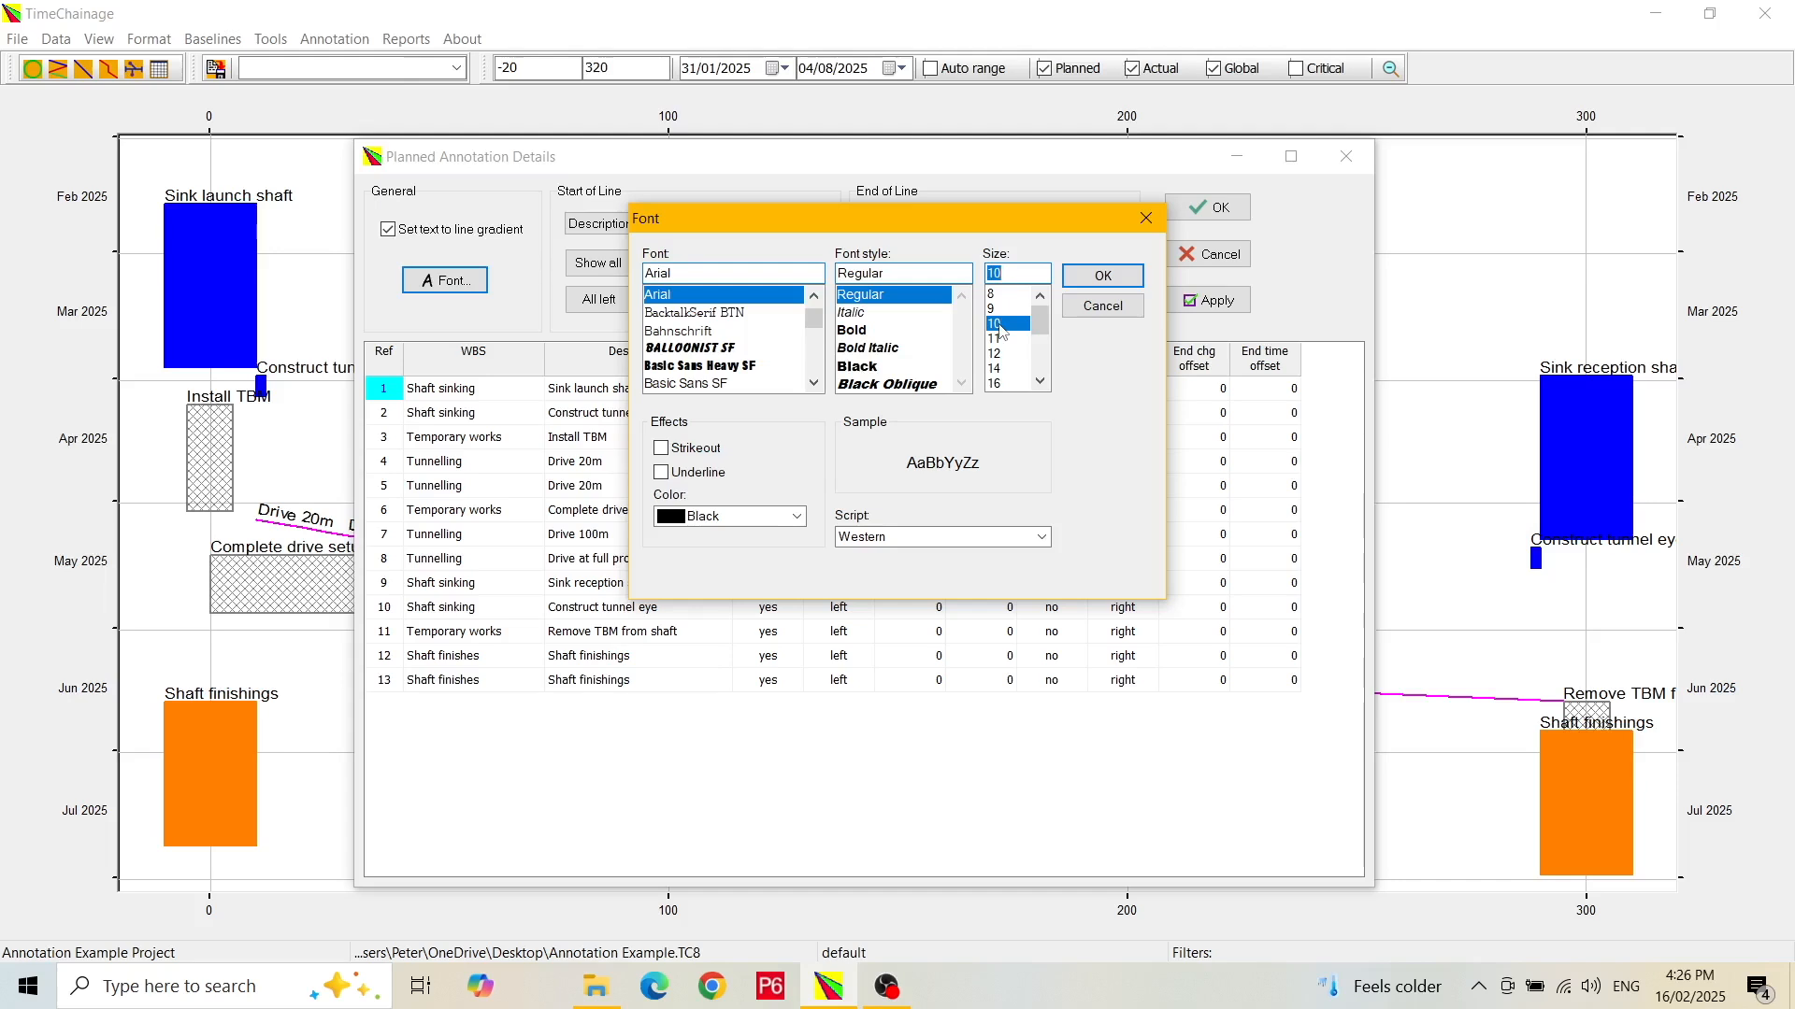
{"action": "left_click", "coordinate": [1103, 276]}
{"action": "left_click", "coordinate": [1206, 300]}
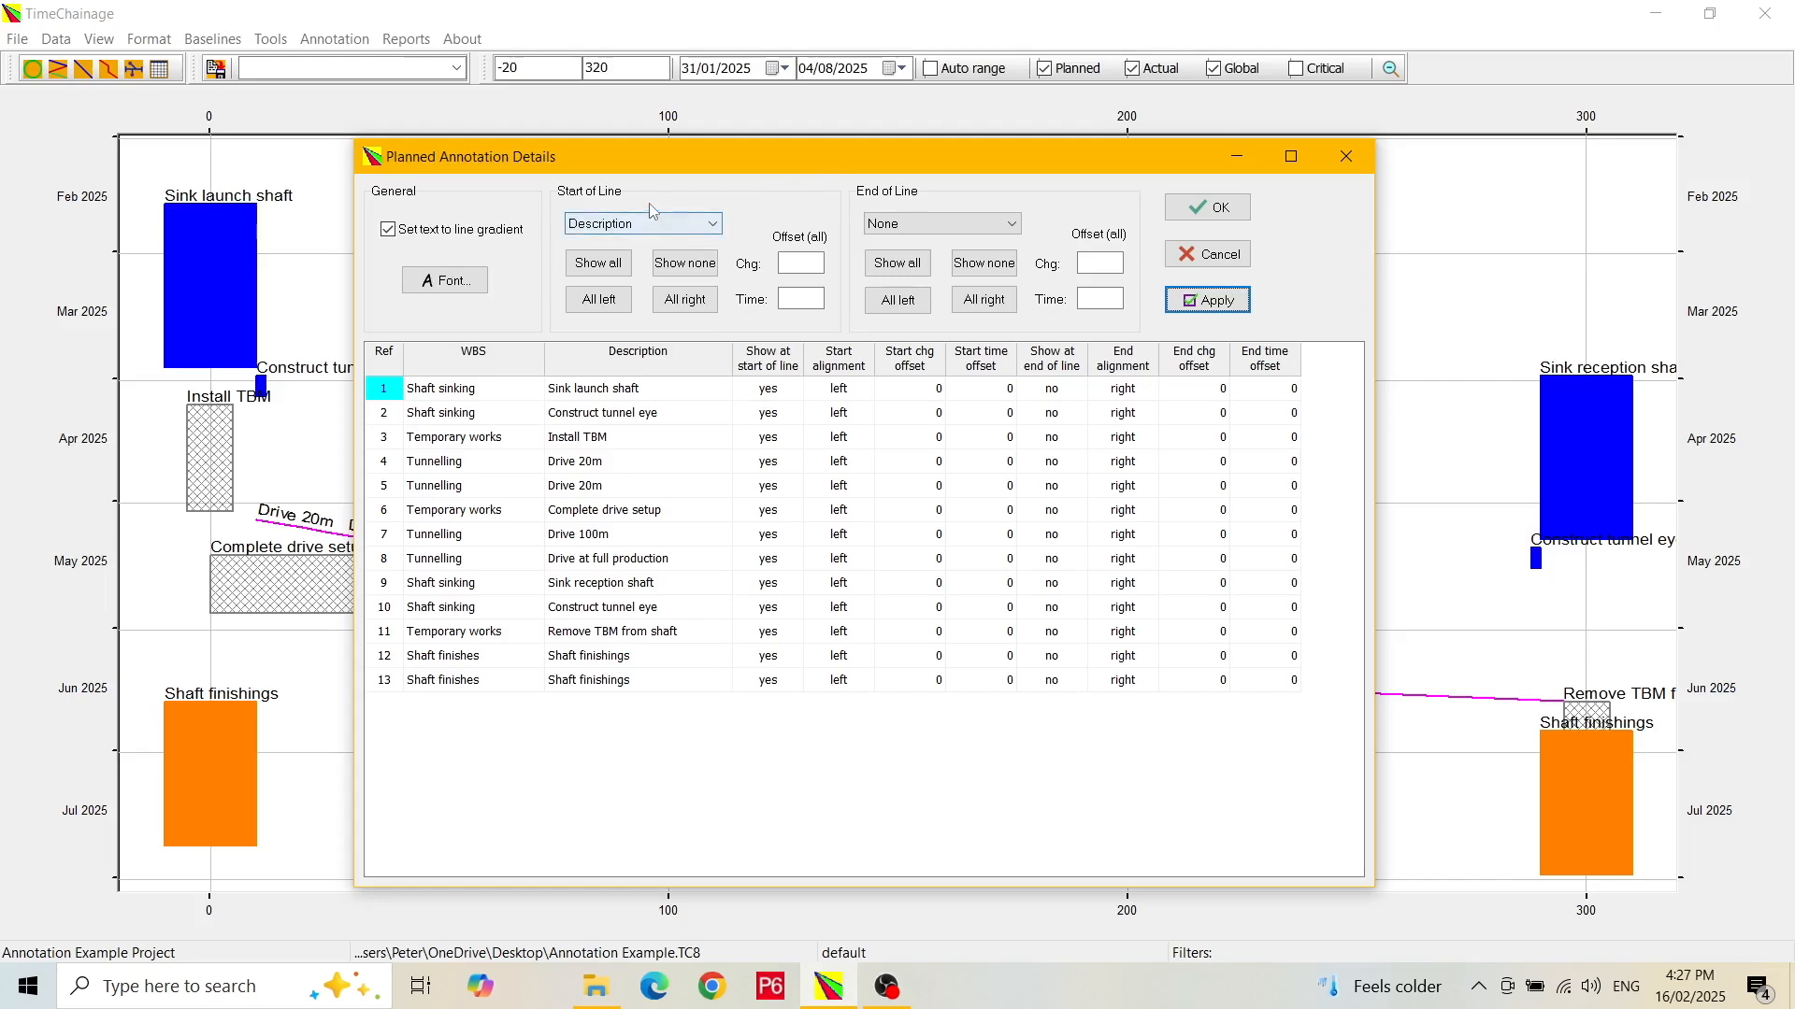
- Review the fields available for the start-of-line annotation and keep Description selected
{"action": "left_click", "coordinate": [714, 226]}
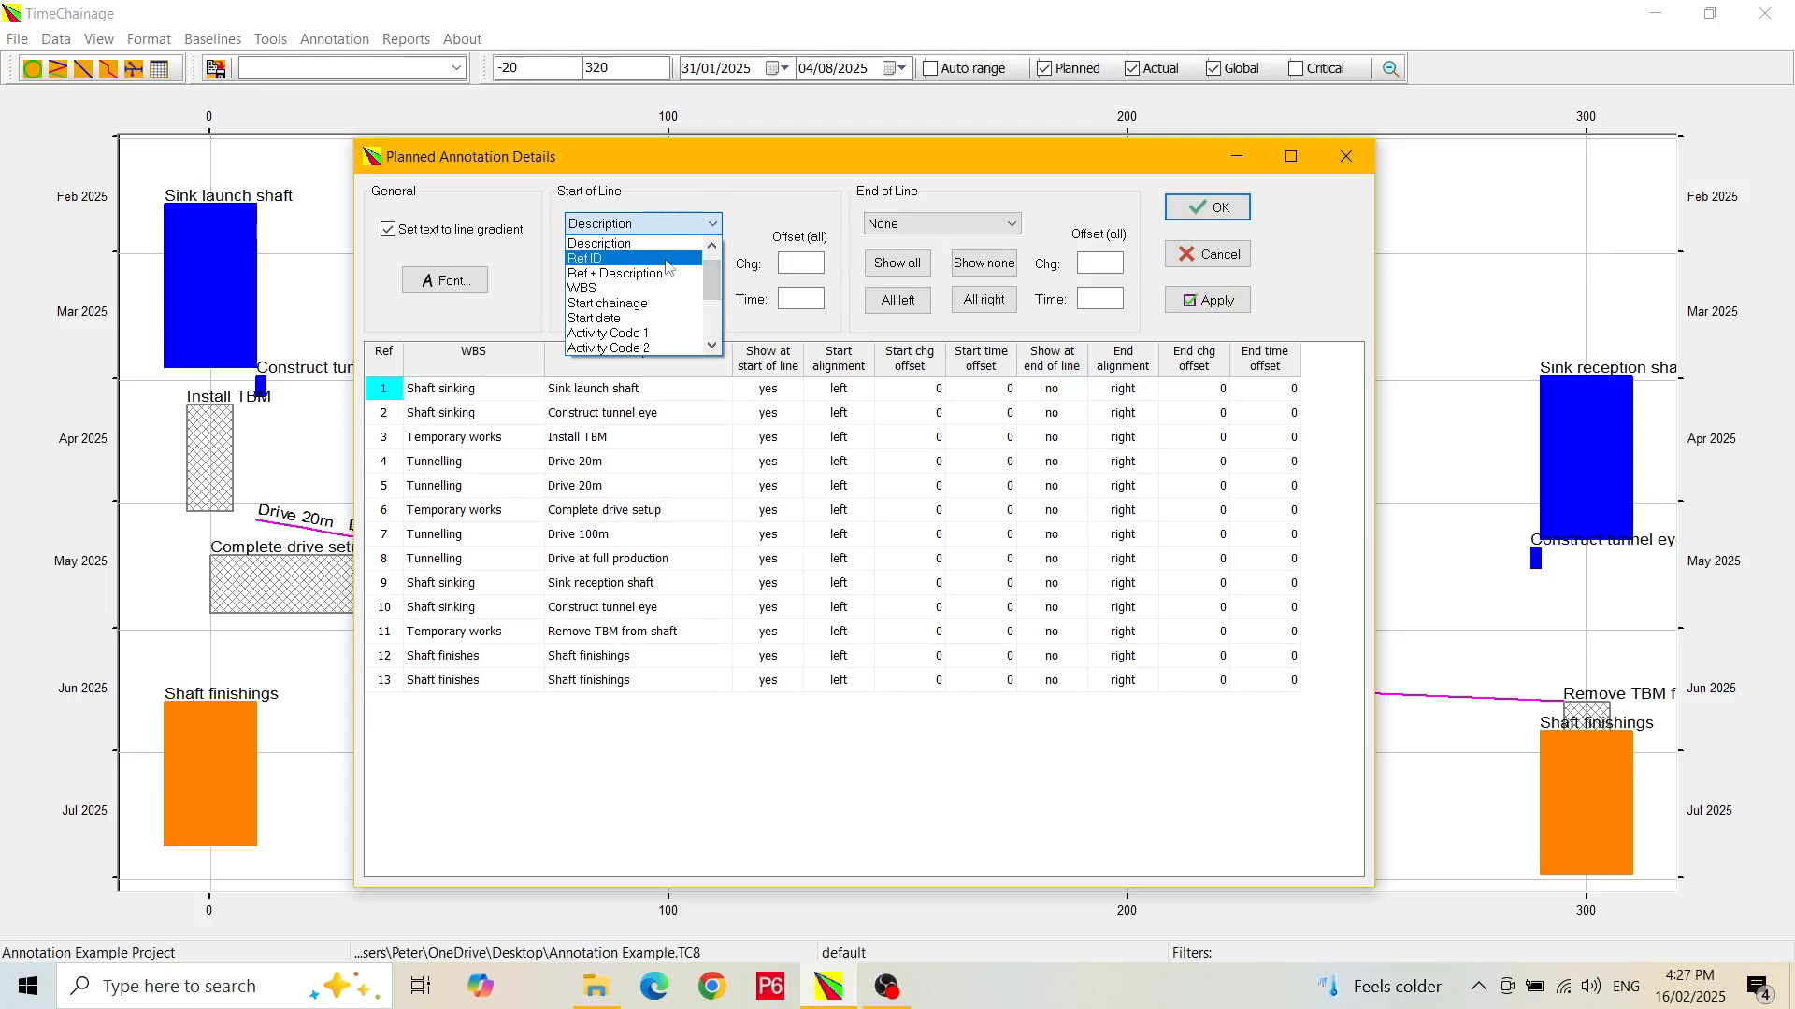
{"action": "scroll", "coordinate": [671, 280], "scroll_direction": "down", "scroll_amount": 1}
{"action": "scroll", "coordinate": [671, 298], "scroll_direction": "down", "scroll_amount": 3}
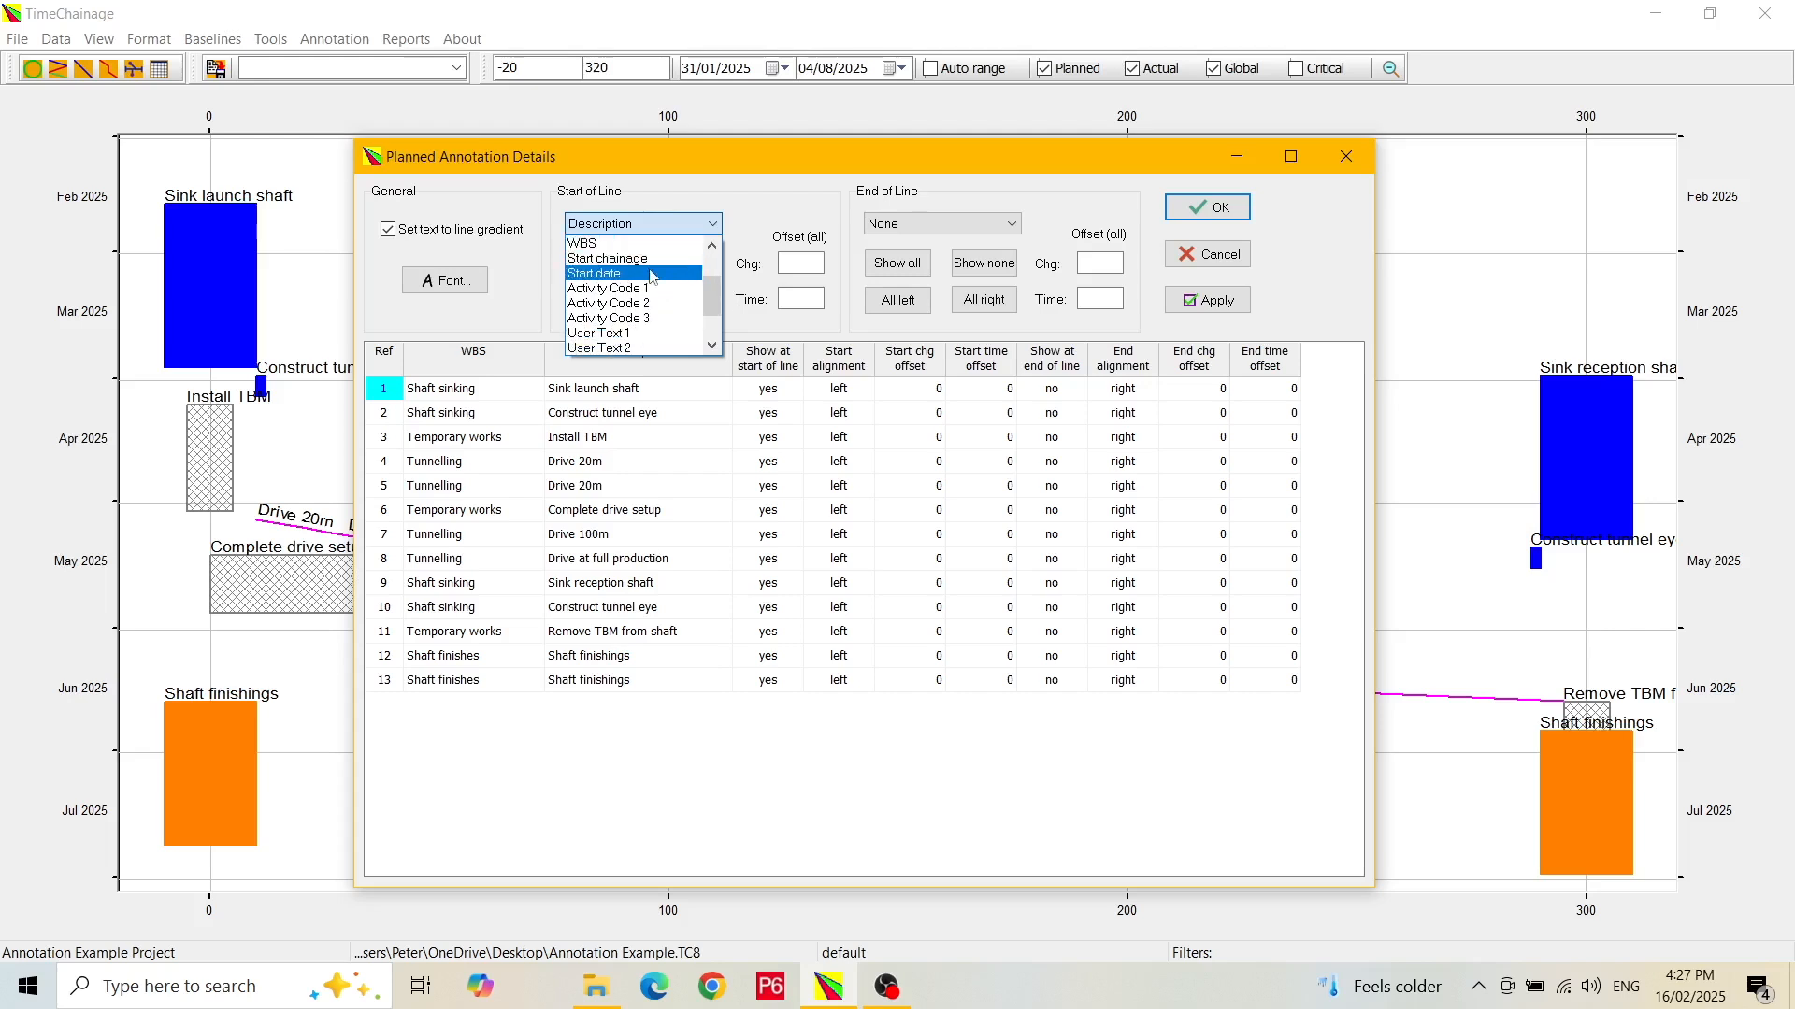
{"action": "mouse_move", "coordinate": [709, 299]}
{"action": "left_mouse_down"}
{"action": "mouse_move", "coordinate": [707, 341]}
{"action": "mouse_move", "coordinate": [716, 266]}
{"action": "left_mouse_up"}
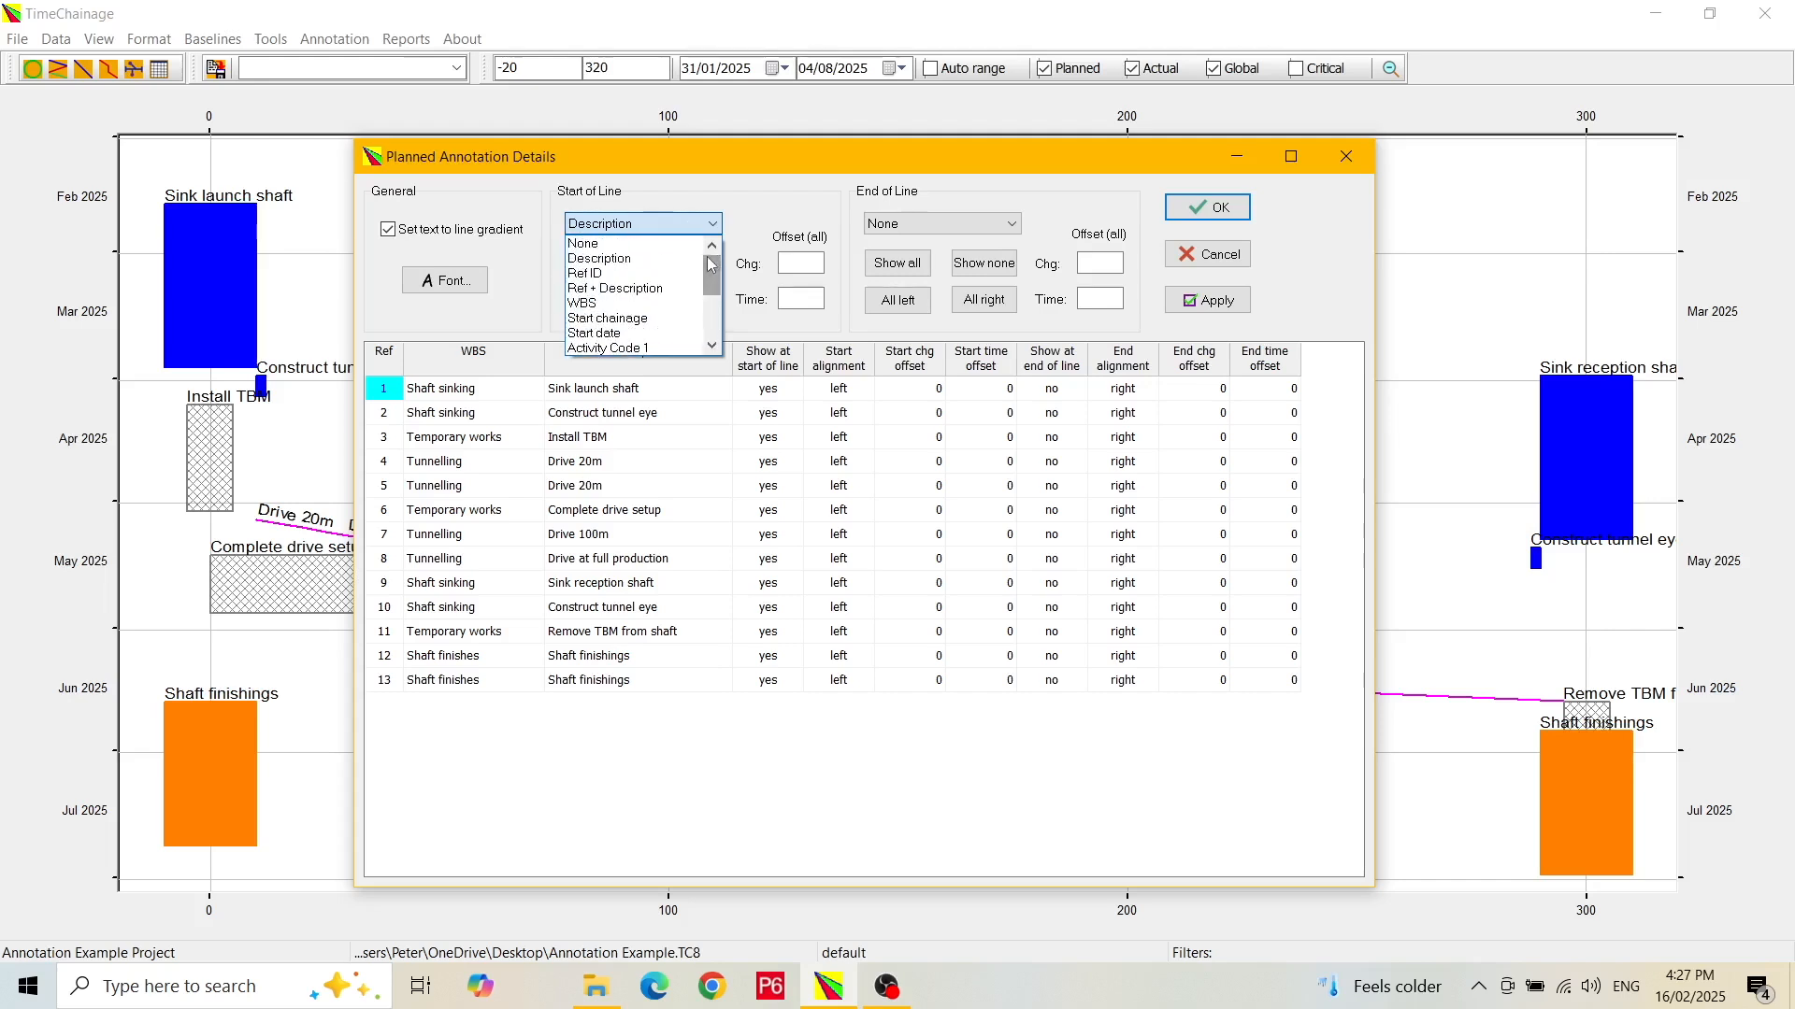
{"action": "left_click", "coordinate": [645, 258]}
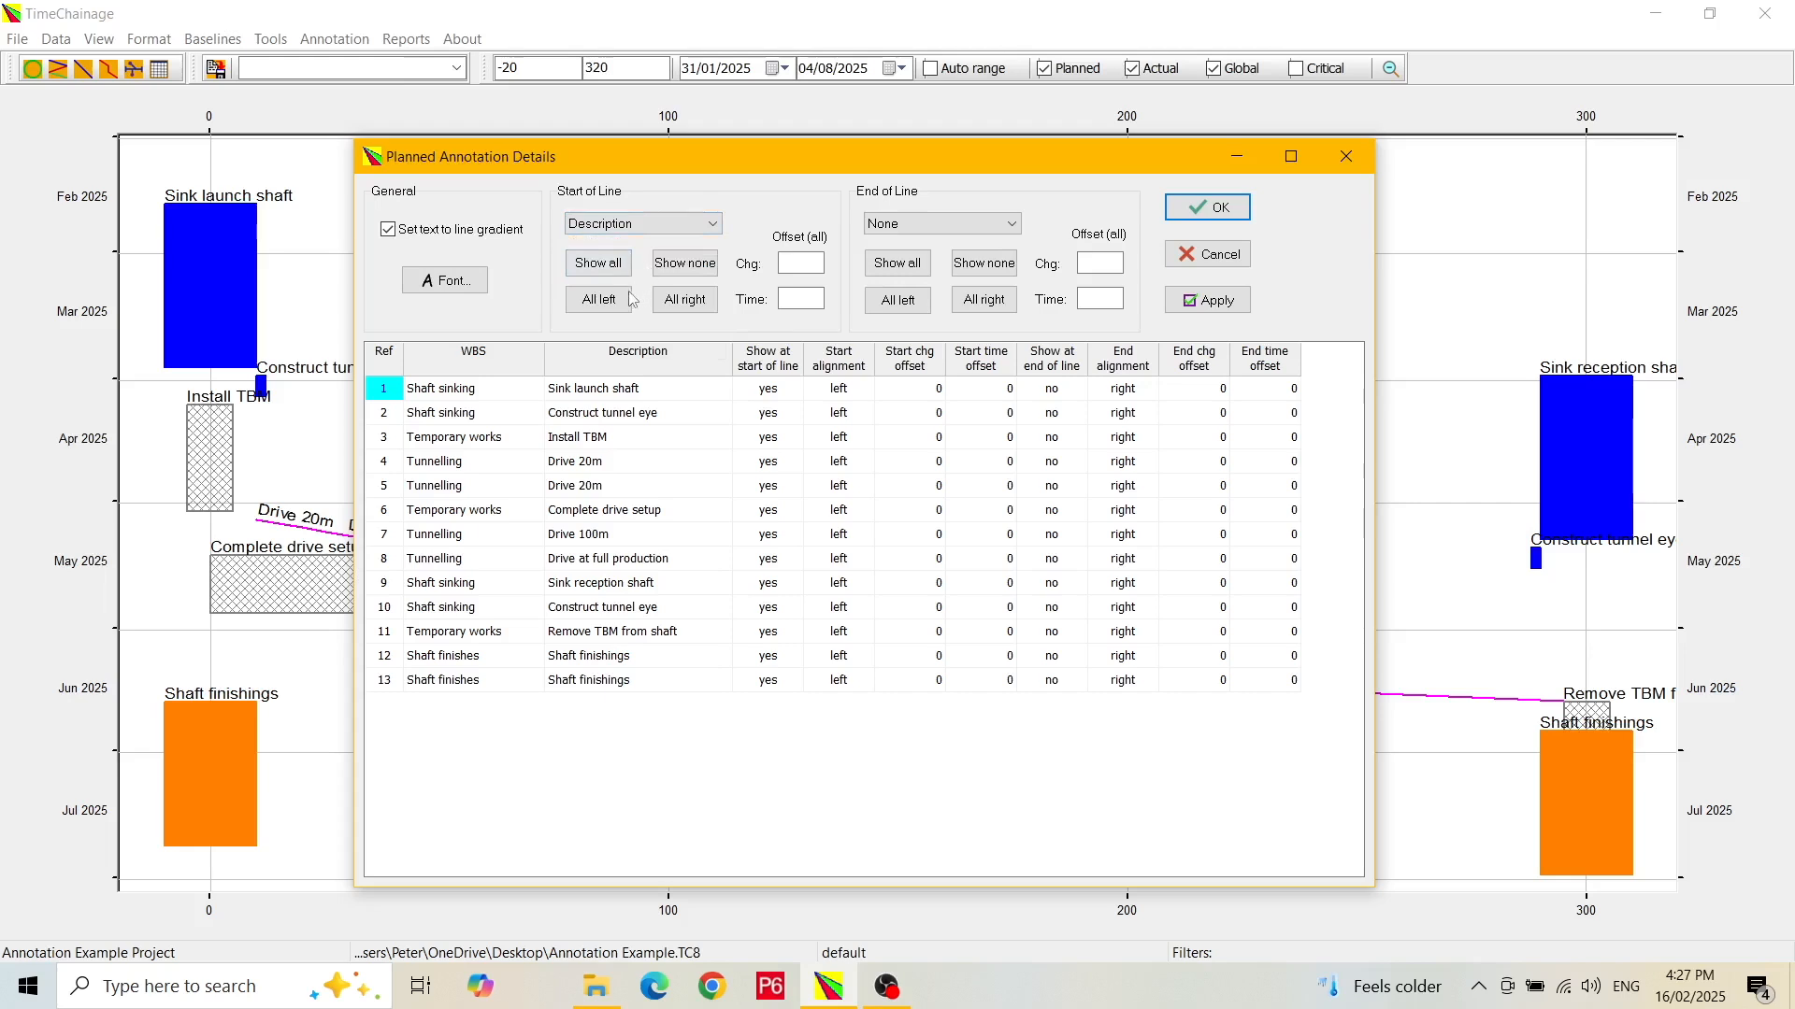
- Hide the start-of-line annotation for all tasks and show it for all of them again
{"action": "left_click", "coordinate": [598, 267]}
{"action": "left_click", "coordinate": [681, 267]}
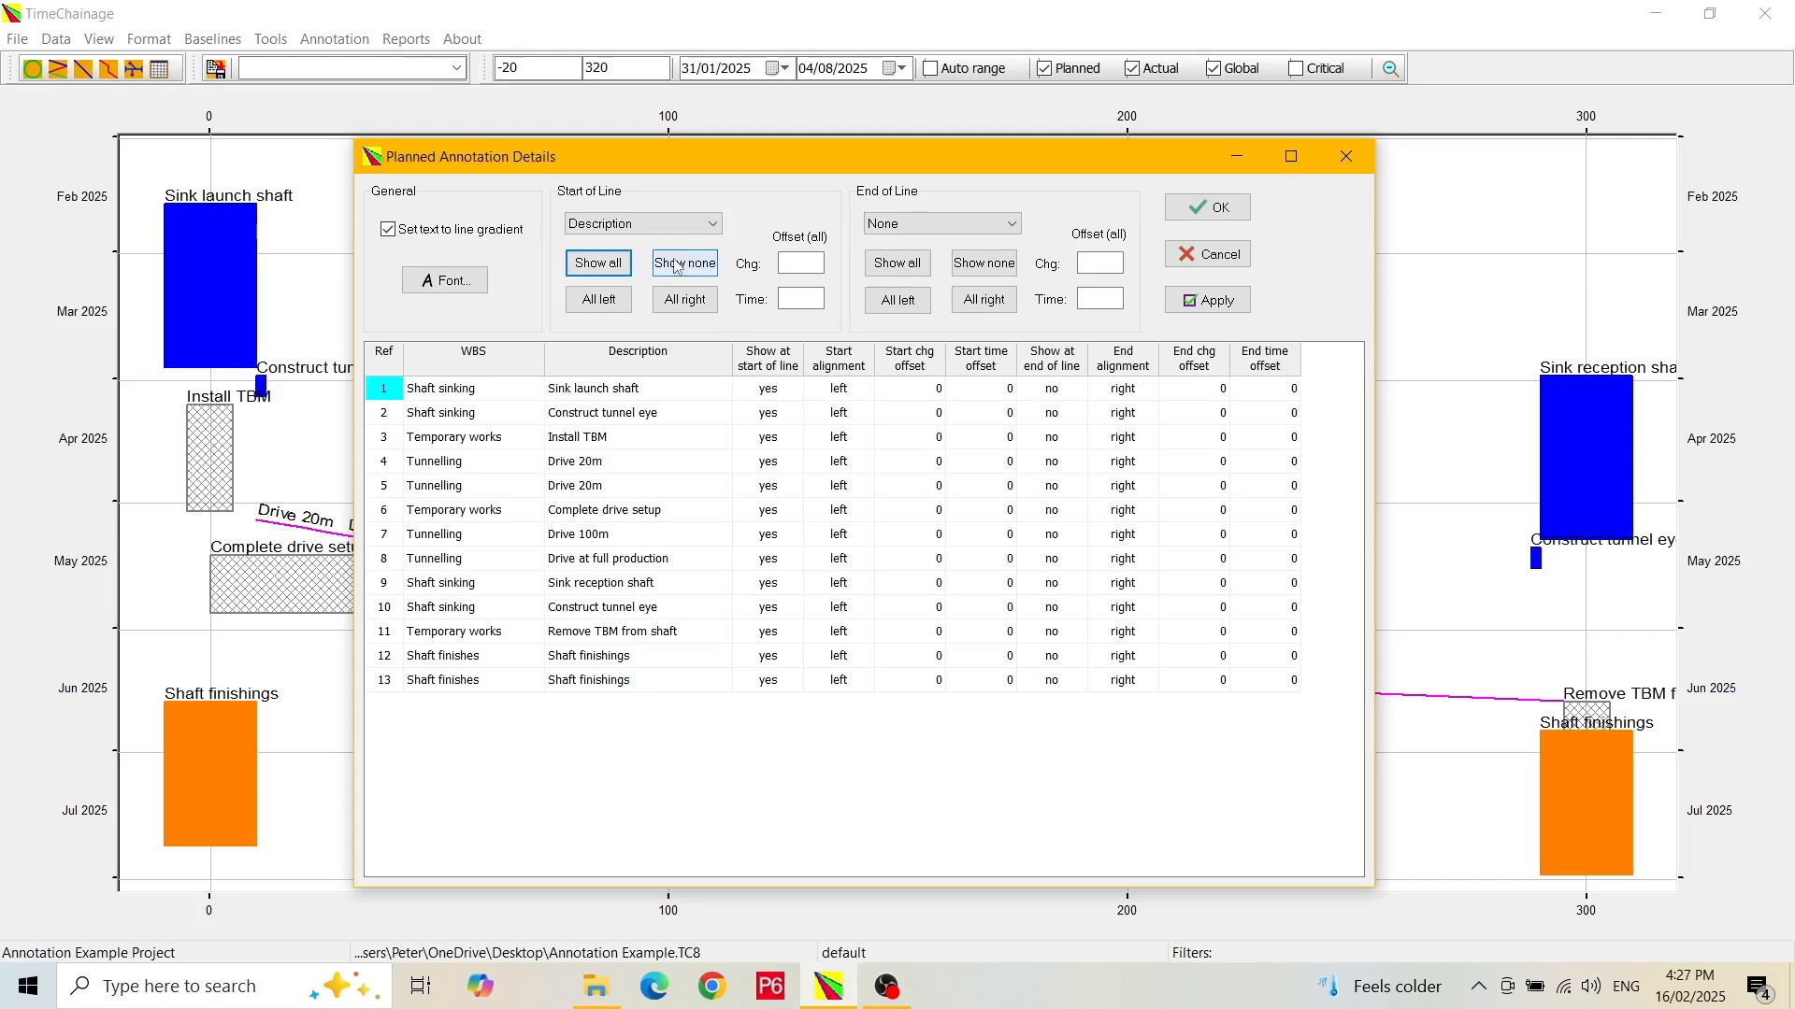
{"action": "left_click", "coordinate": [618, 300]}
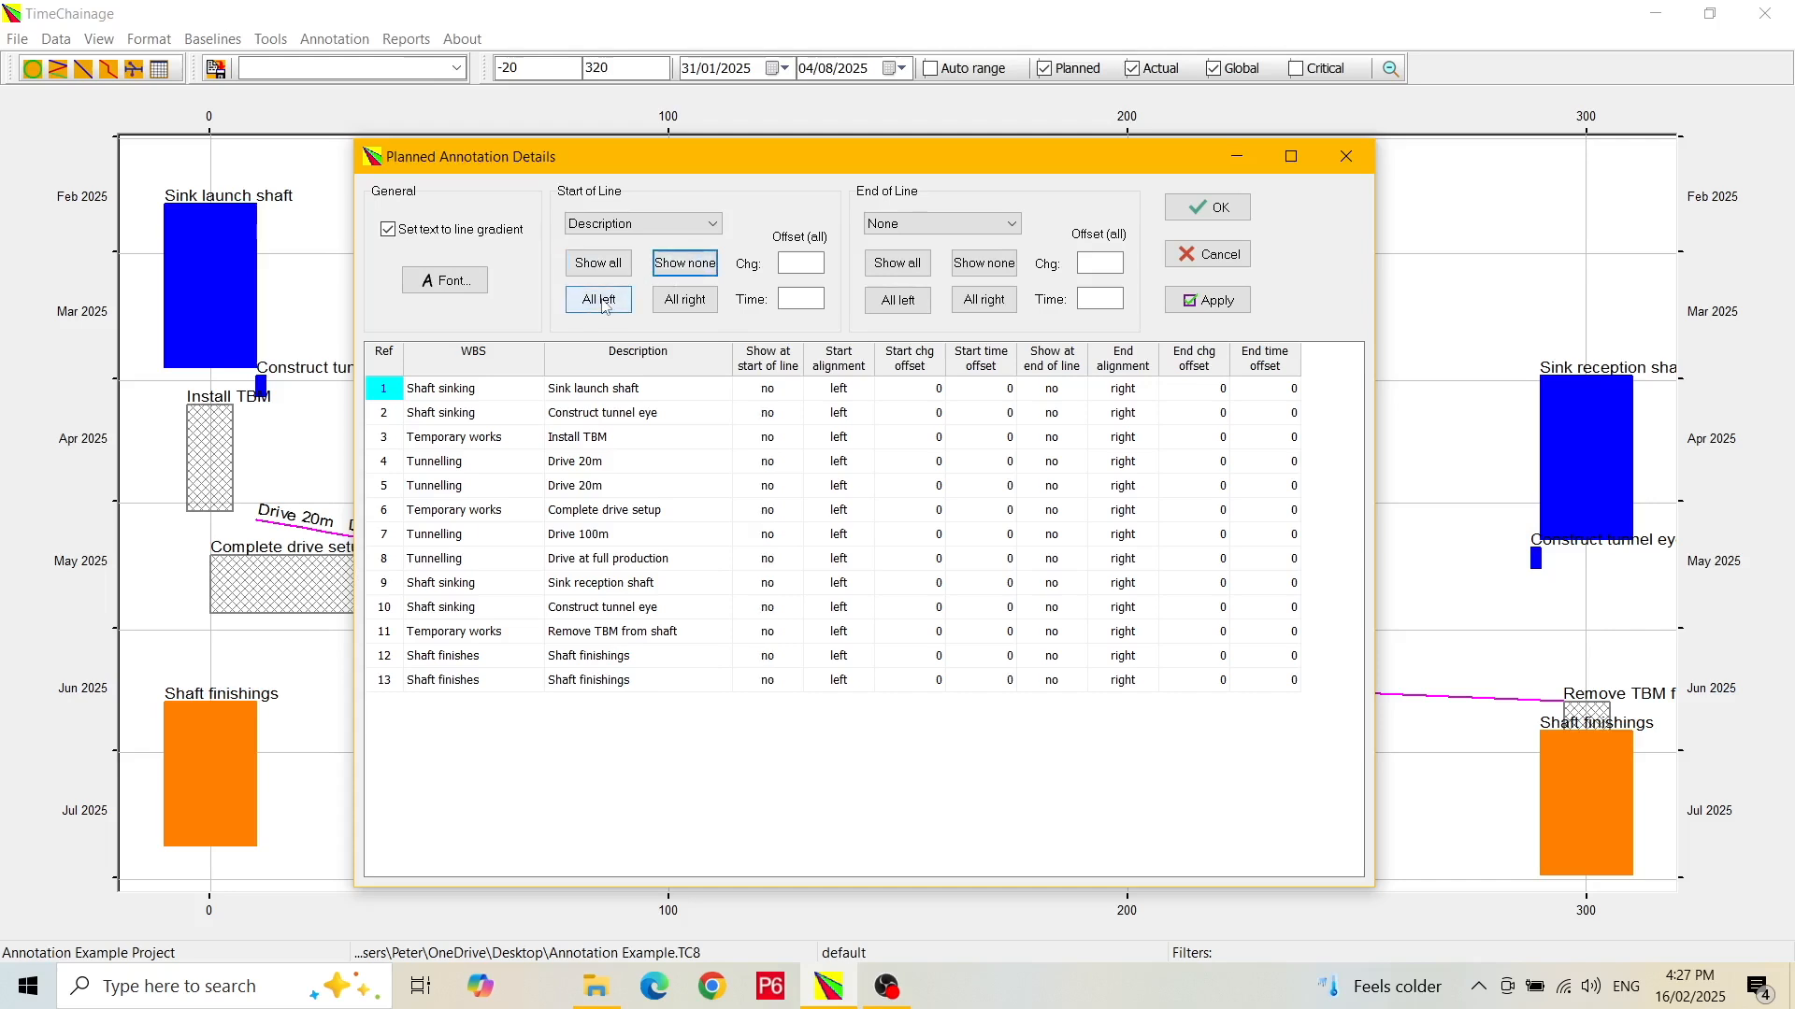
{"action": "left_click", "coordinate": [599, 263]}
- Align the start-of-line annotation of all tasks right, and return them all to left alignment
{"action": "left_click", "coordinate": [676, 301]}
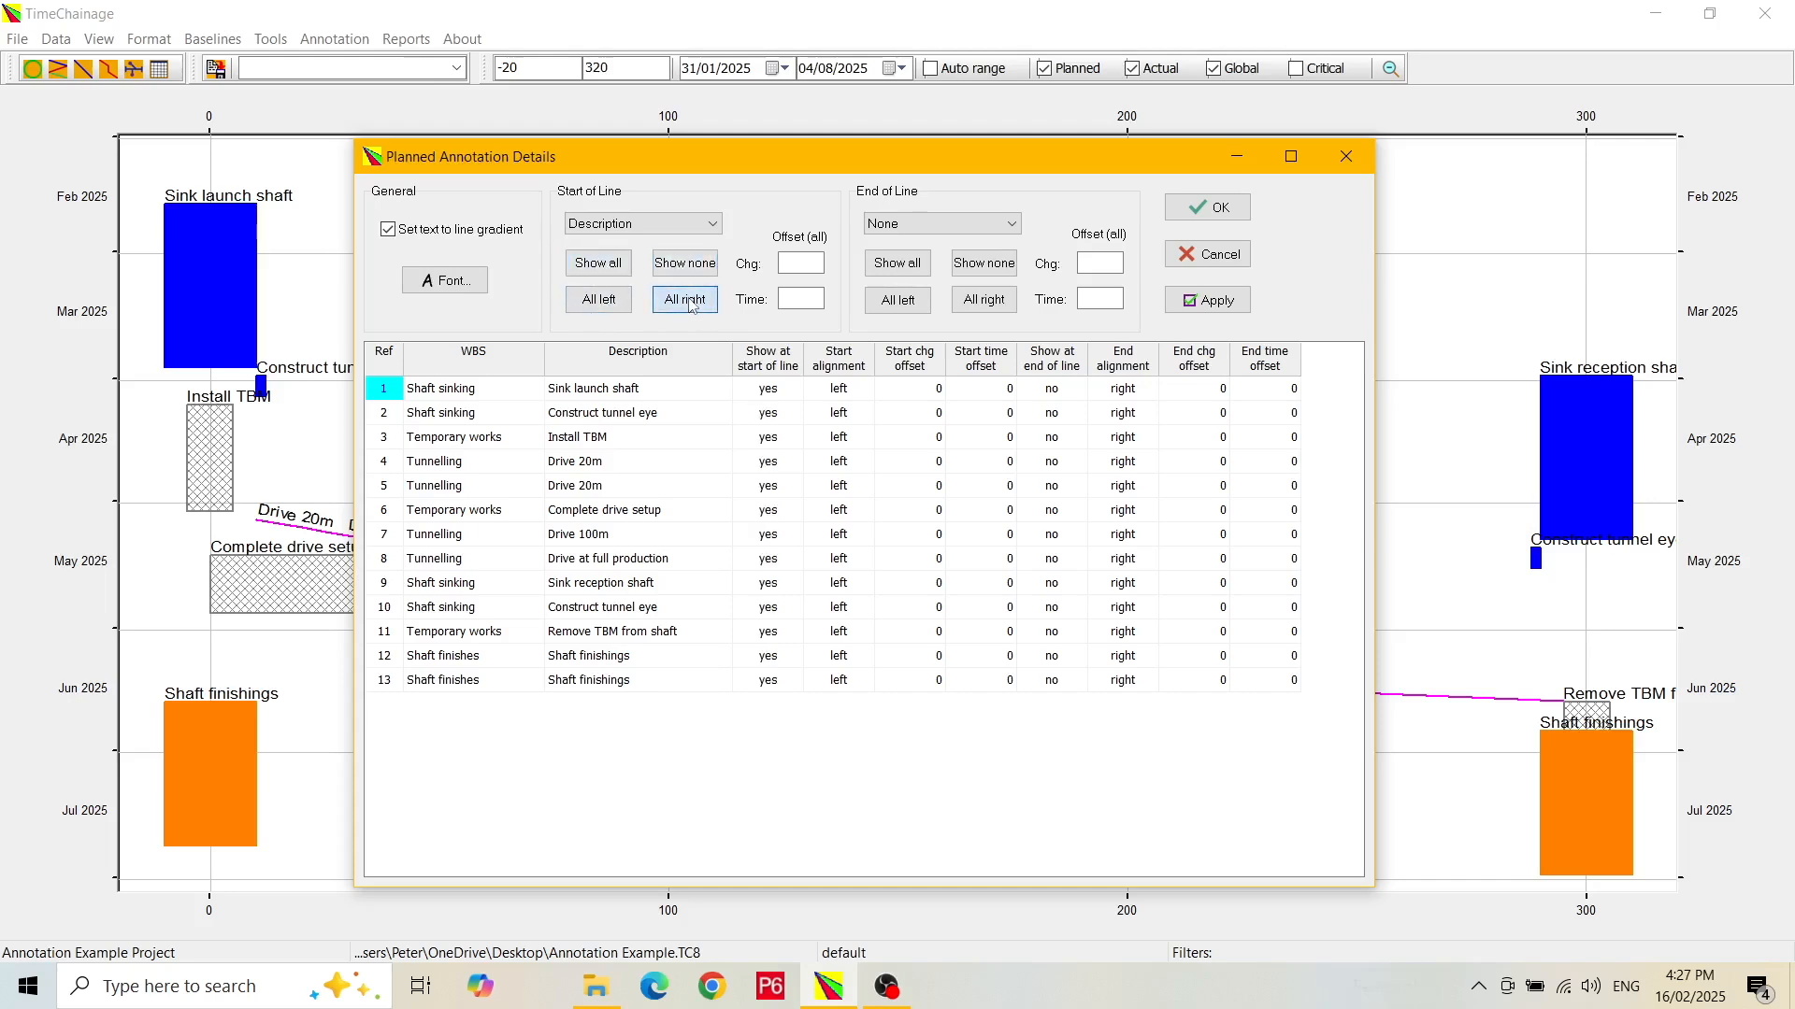
{"action": "left_click", "coordinate": [609, 314]}
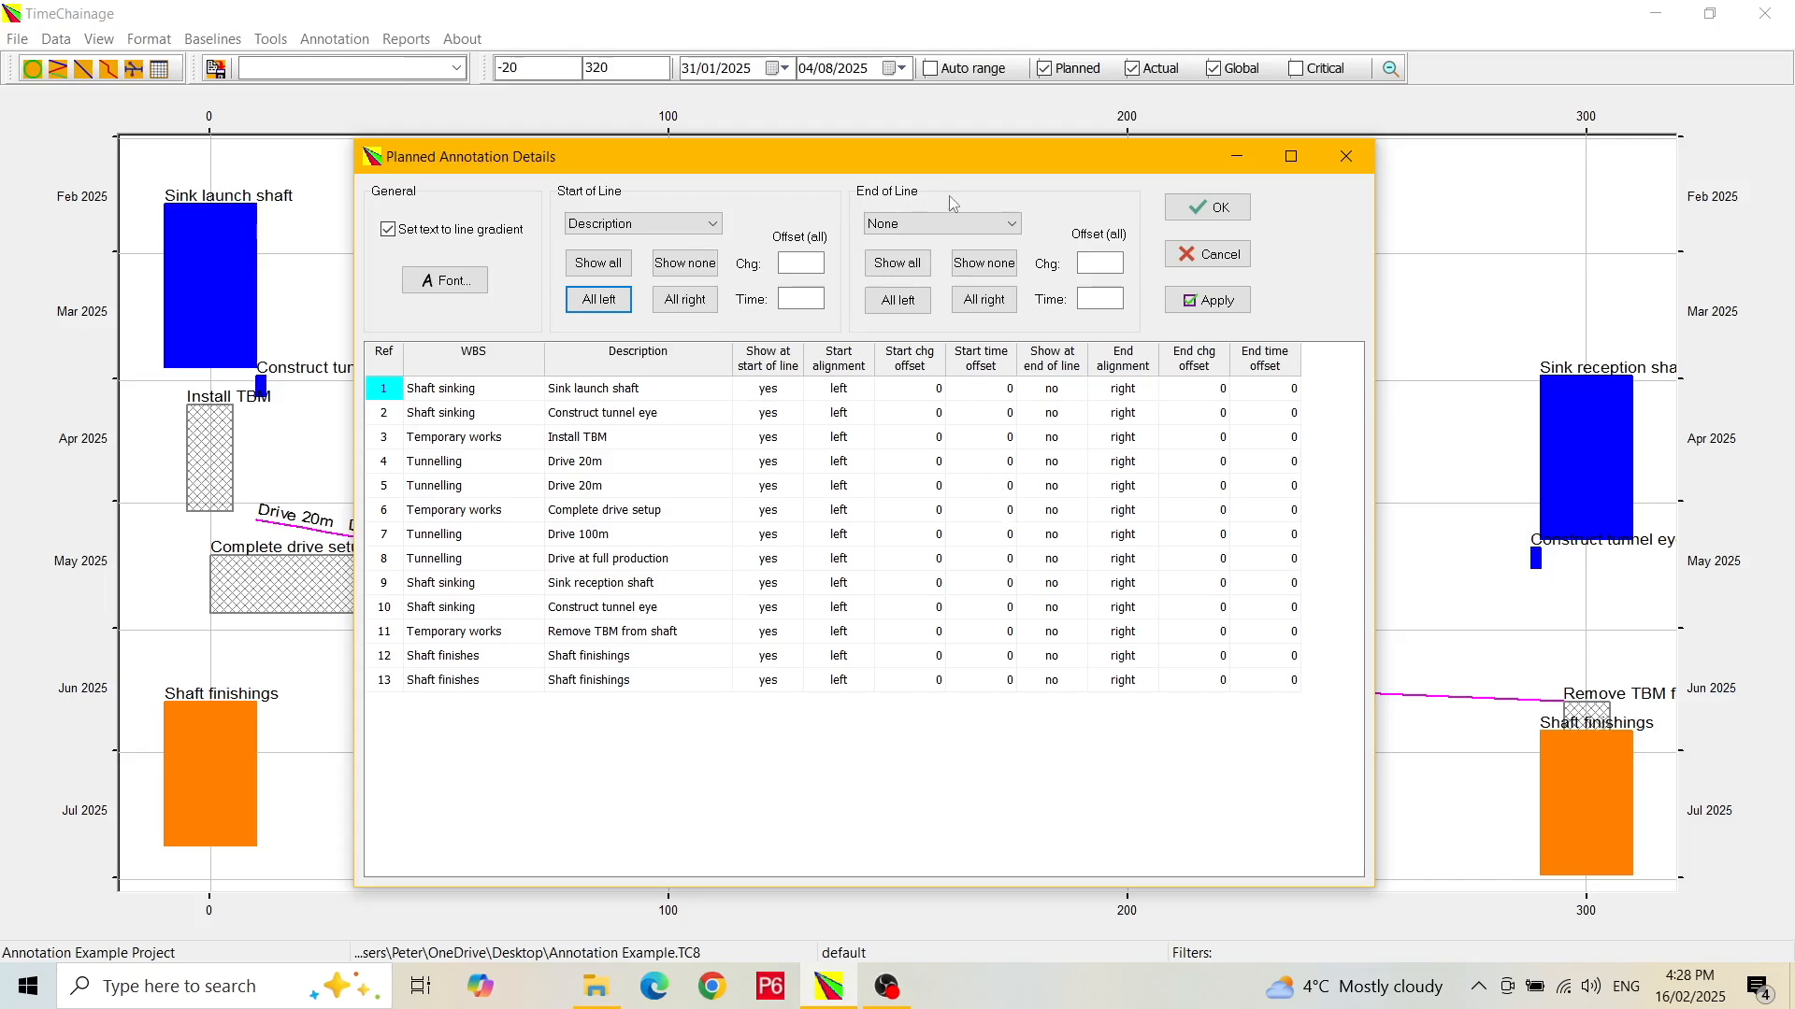
- Set the end-of-line annotation content to Description and apply it to the chart
{"action": "left_click", "coordinate": [933, 224]}
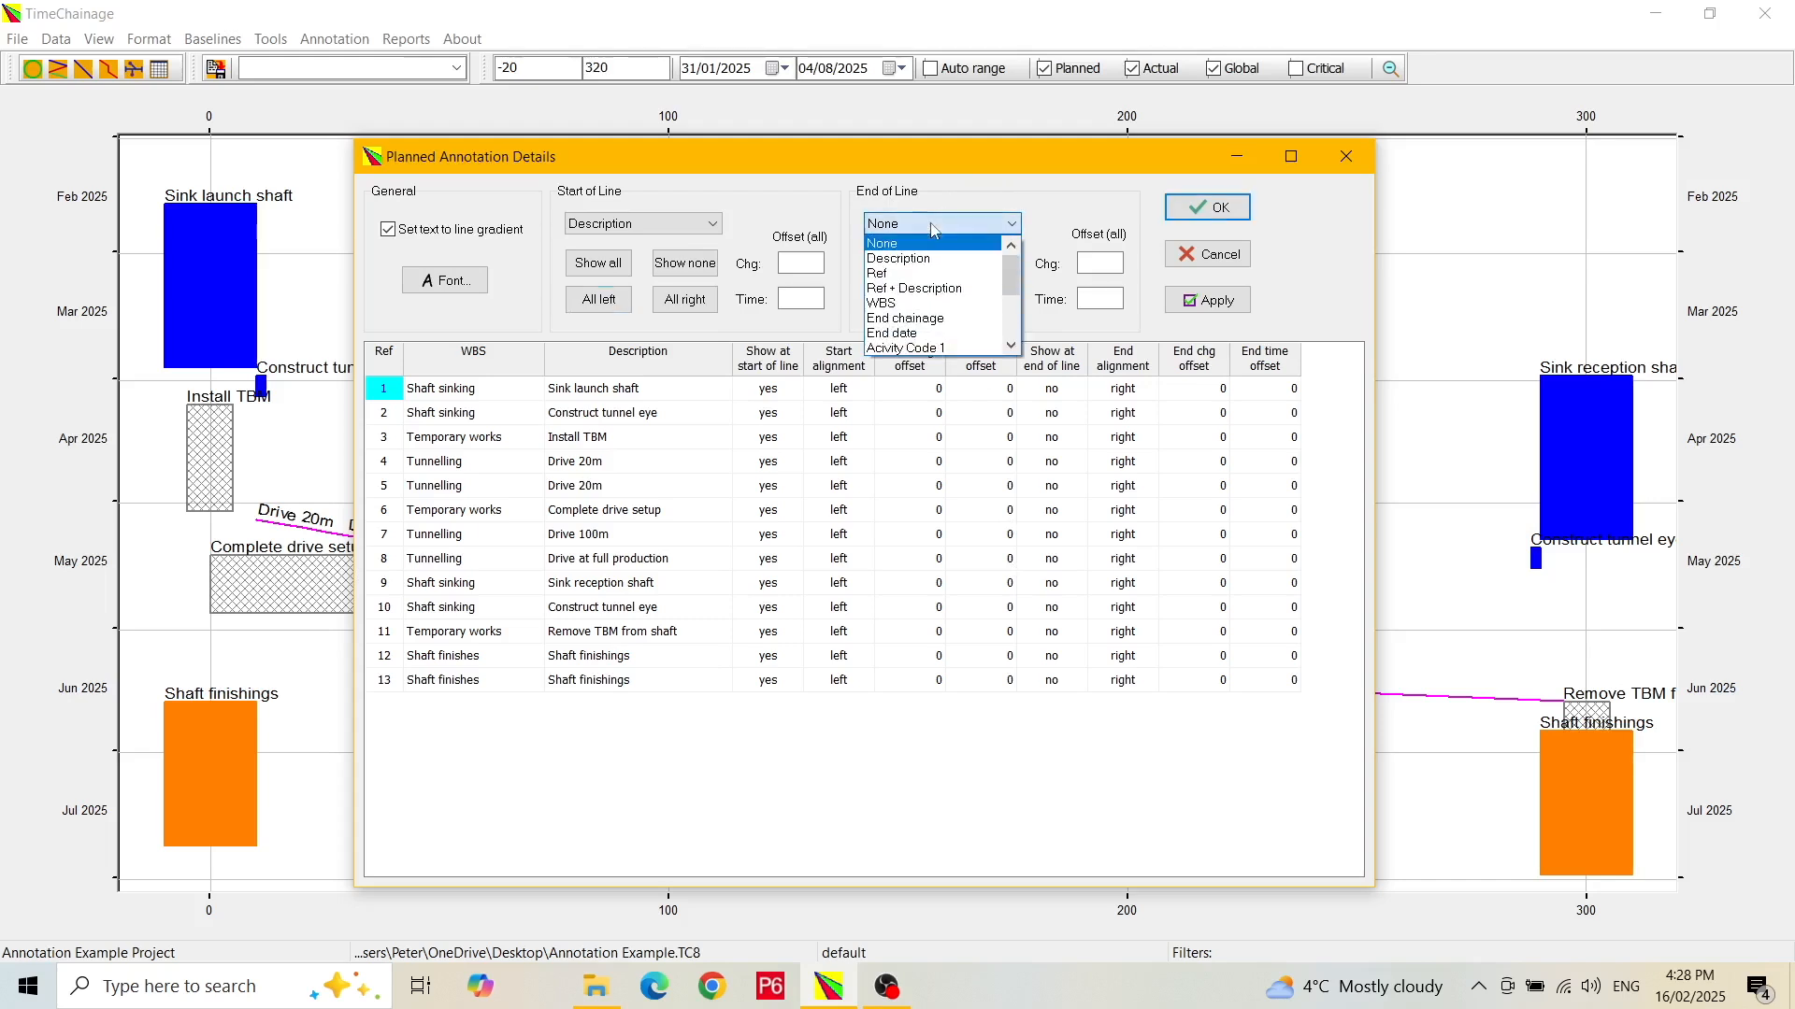
{"action": "left_click", "coordinate": [934, 226]}
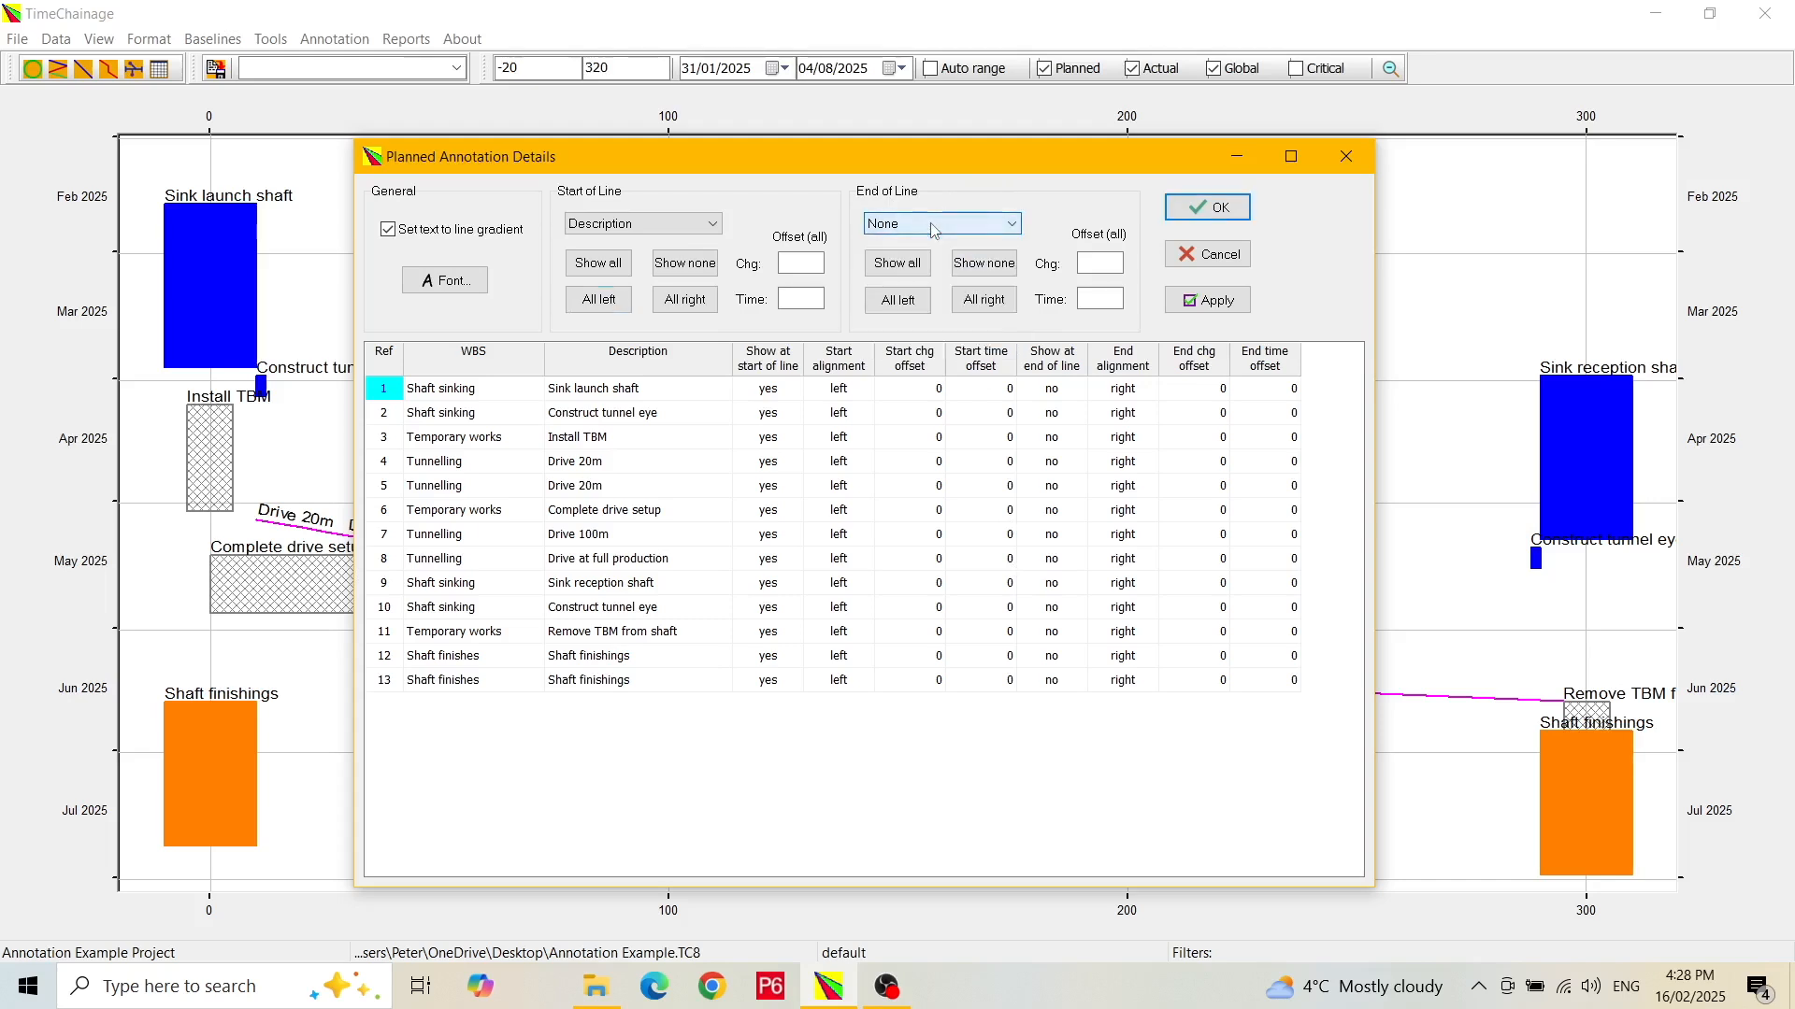
{"action": "scroll", "coordinate": [933, 230], "scroll_direction": "down", "scroll_amount": 1}
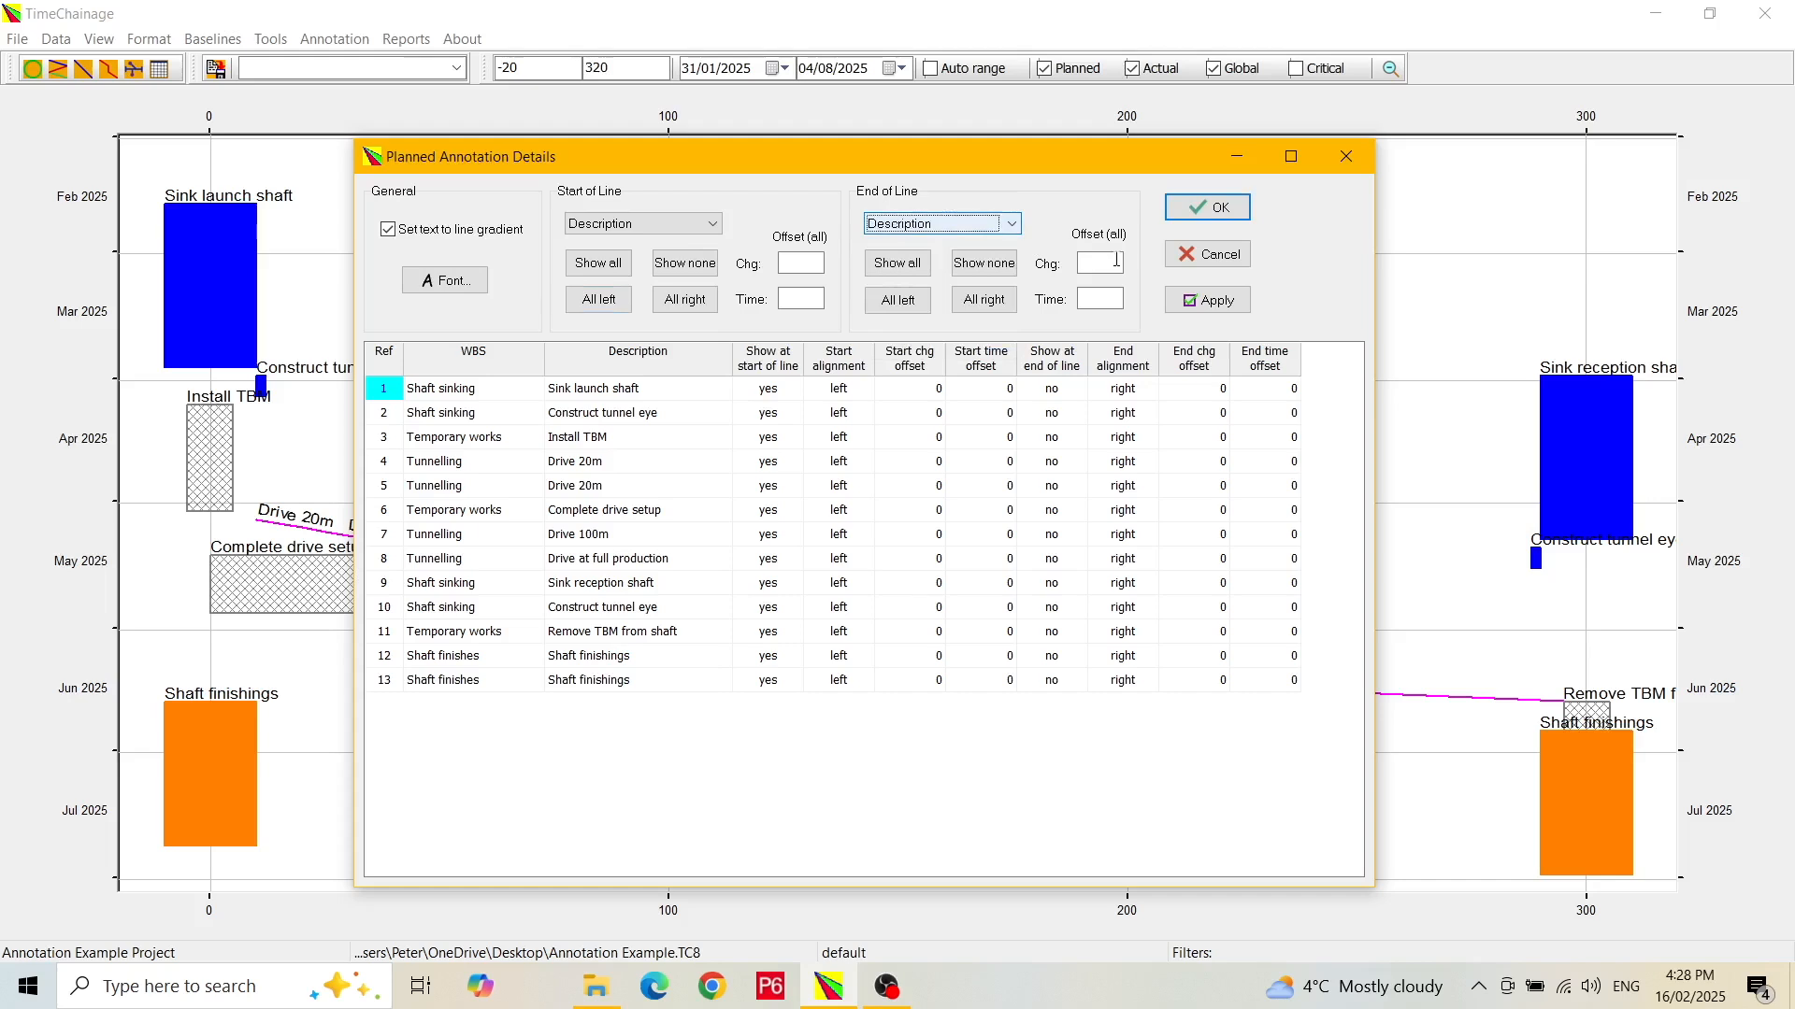
{"action": "left_click", "coordinate": [1202, 305]}
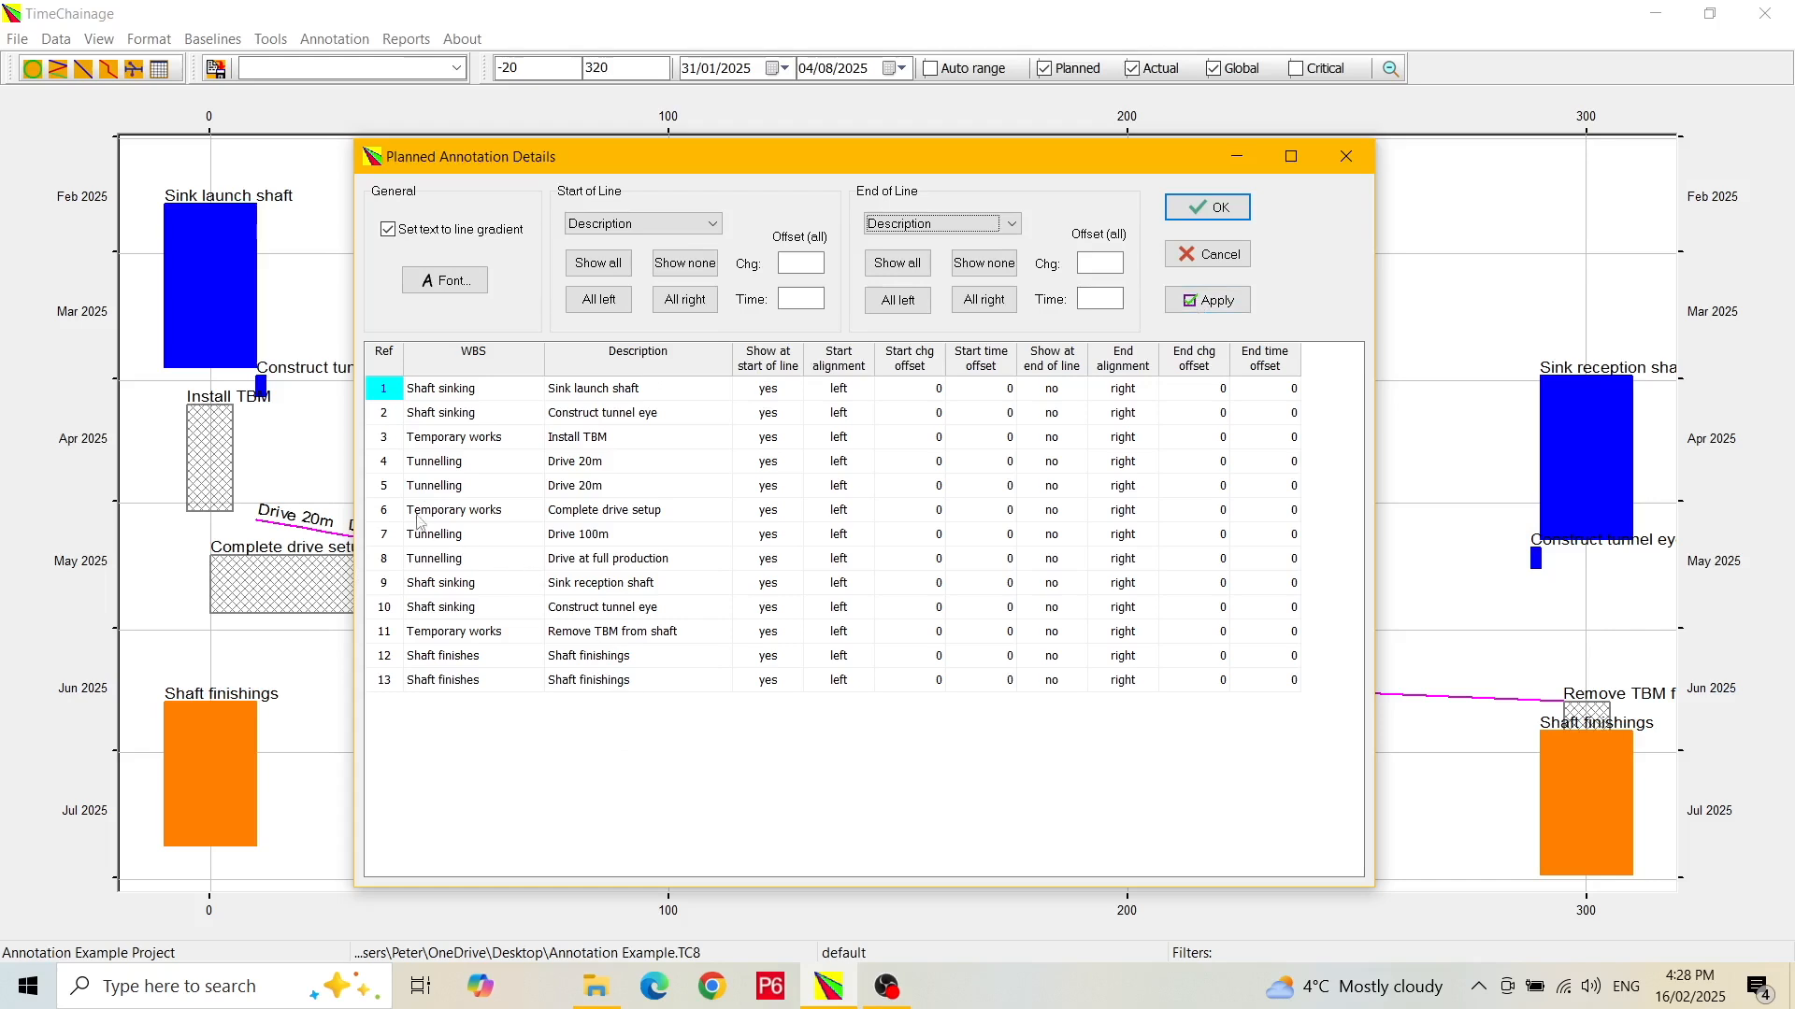
- Switch off the start-of-line annotation for Sink launch shaft and Install TBM individually, and switch both back on
{"action": "left_click", "coordinate": [467, 395]}
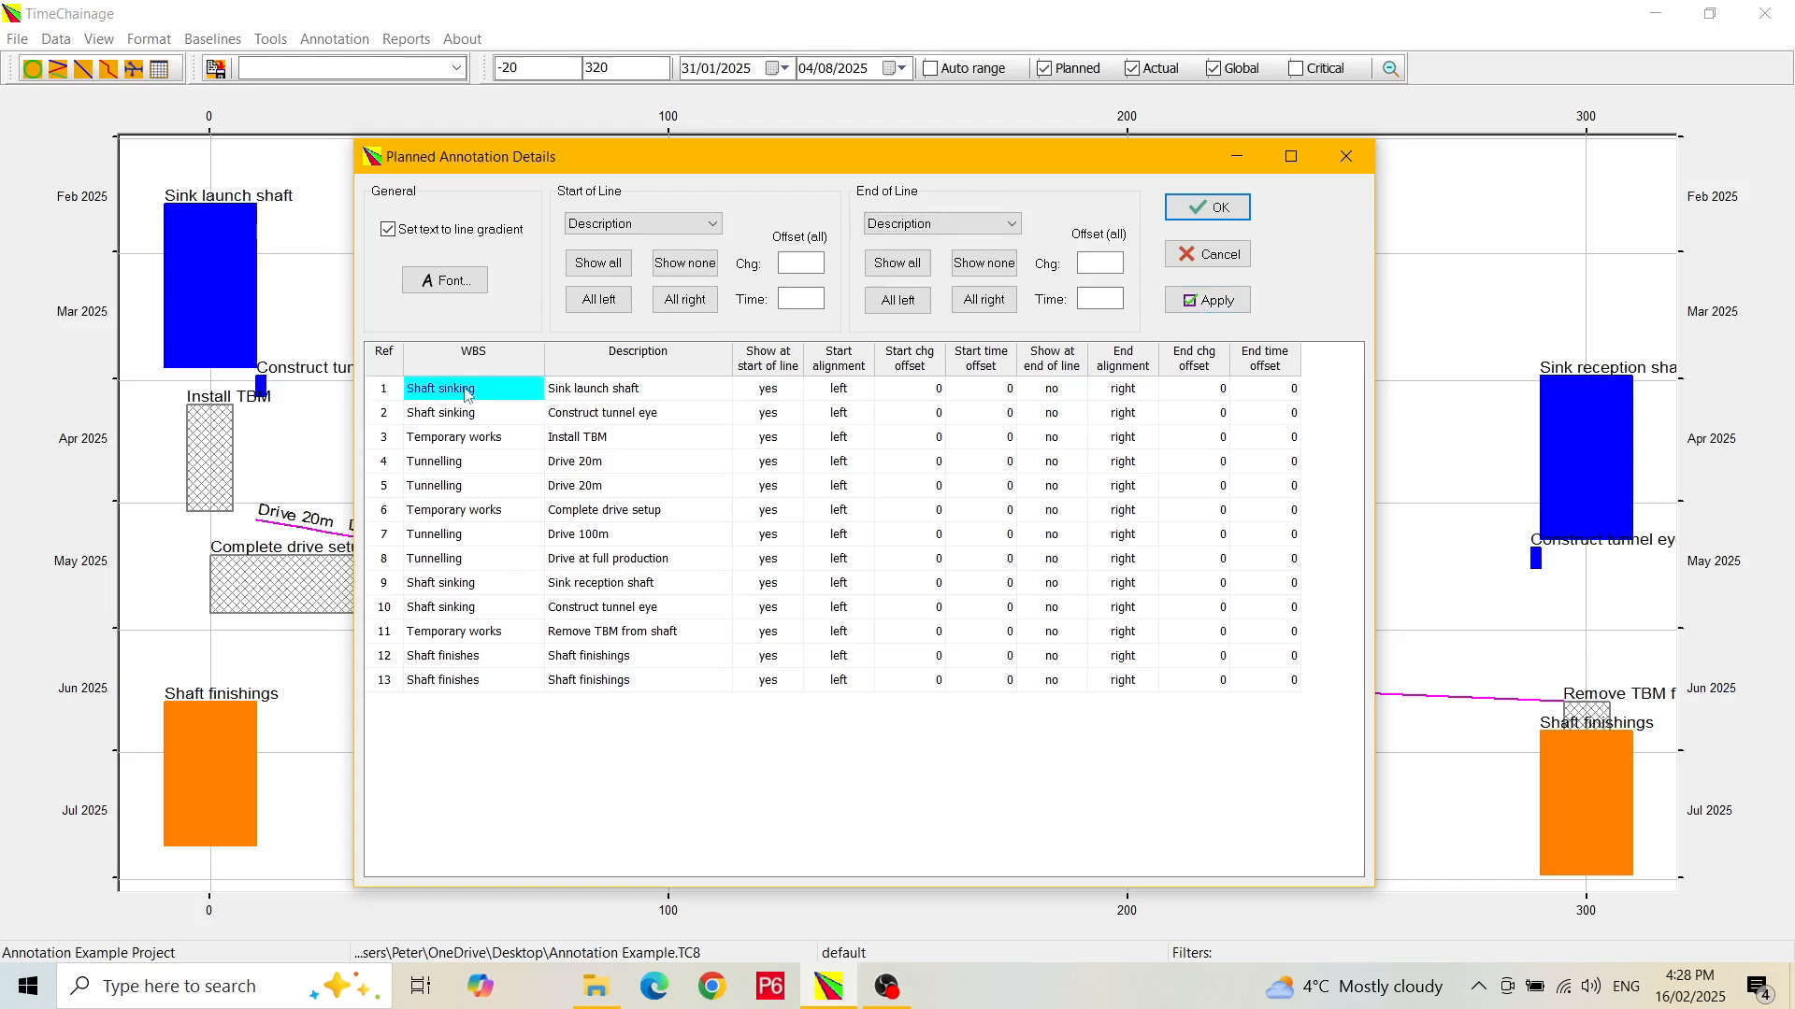
{"action": "left_click", "coordinate": [390, 393]}
{"action": "left_click", "coordinate": [572, 391]}
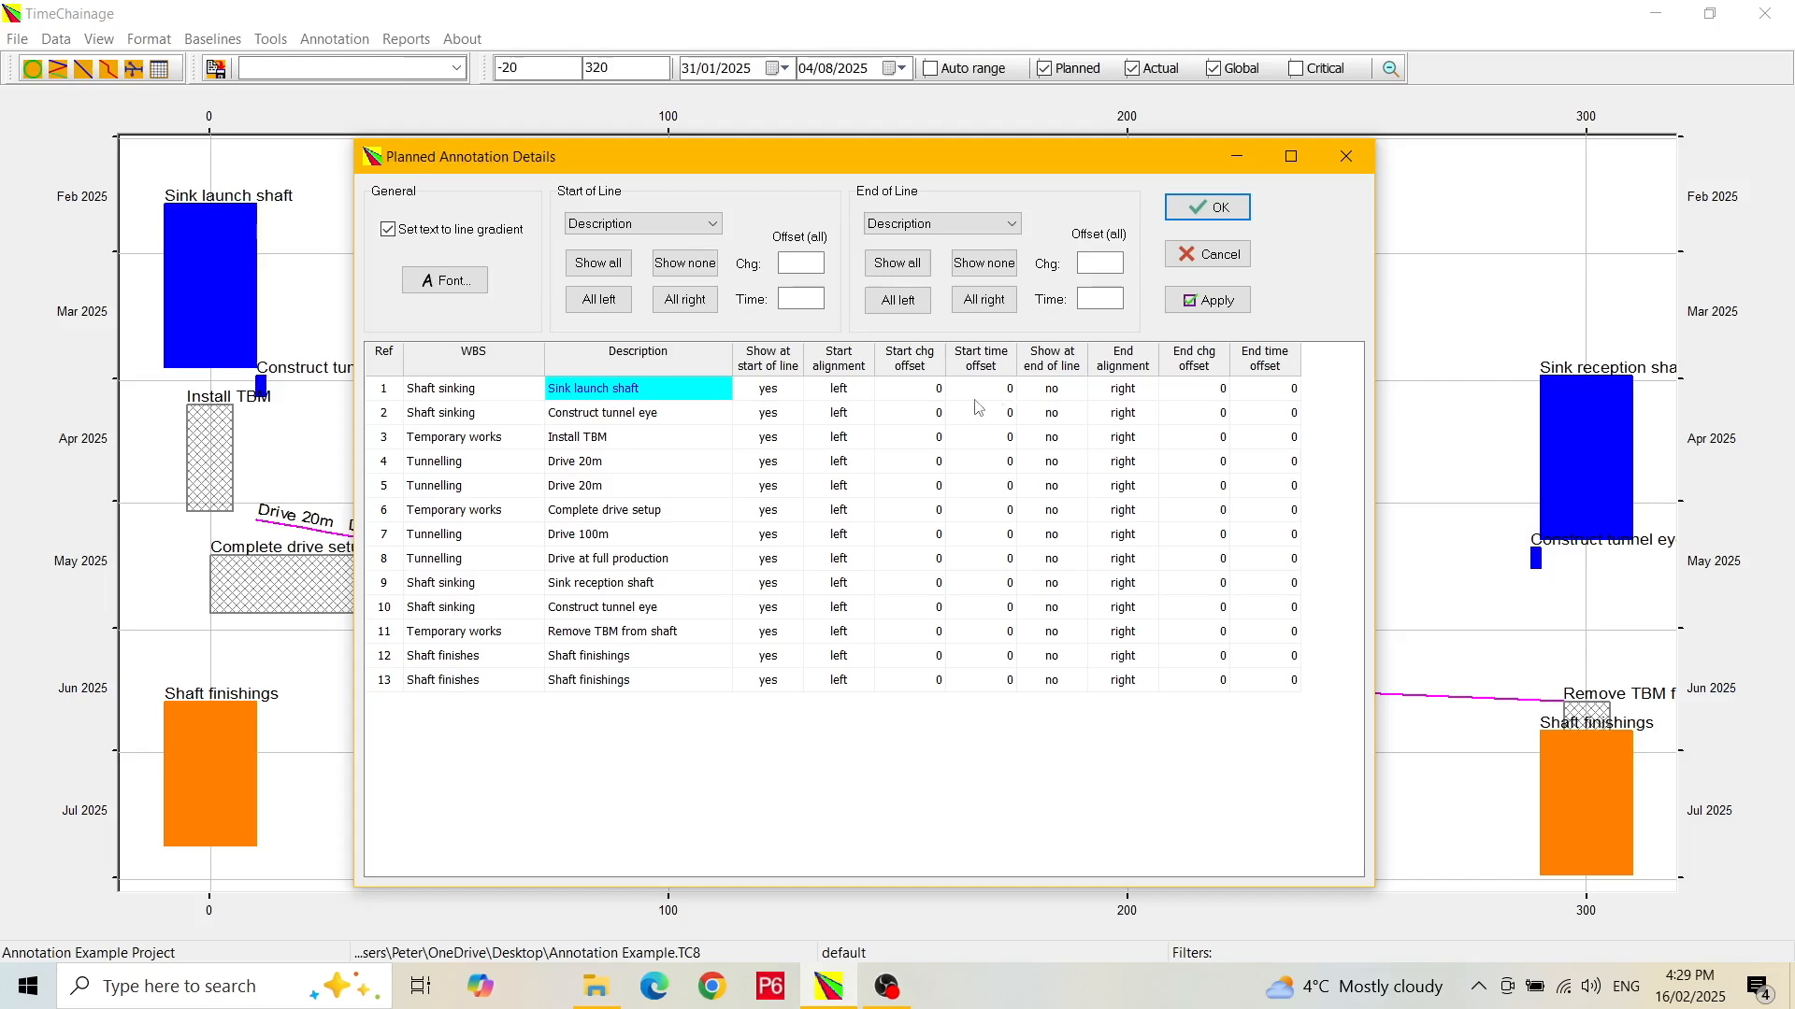
{"action": "left_click", "coordinate": [793, 391]}
{"action": "left_click", "coordinate": [790, 439]}
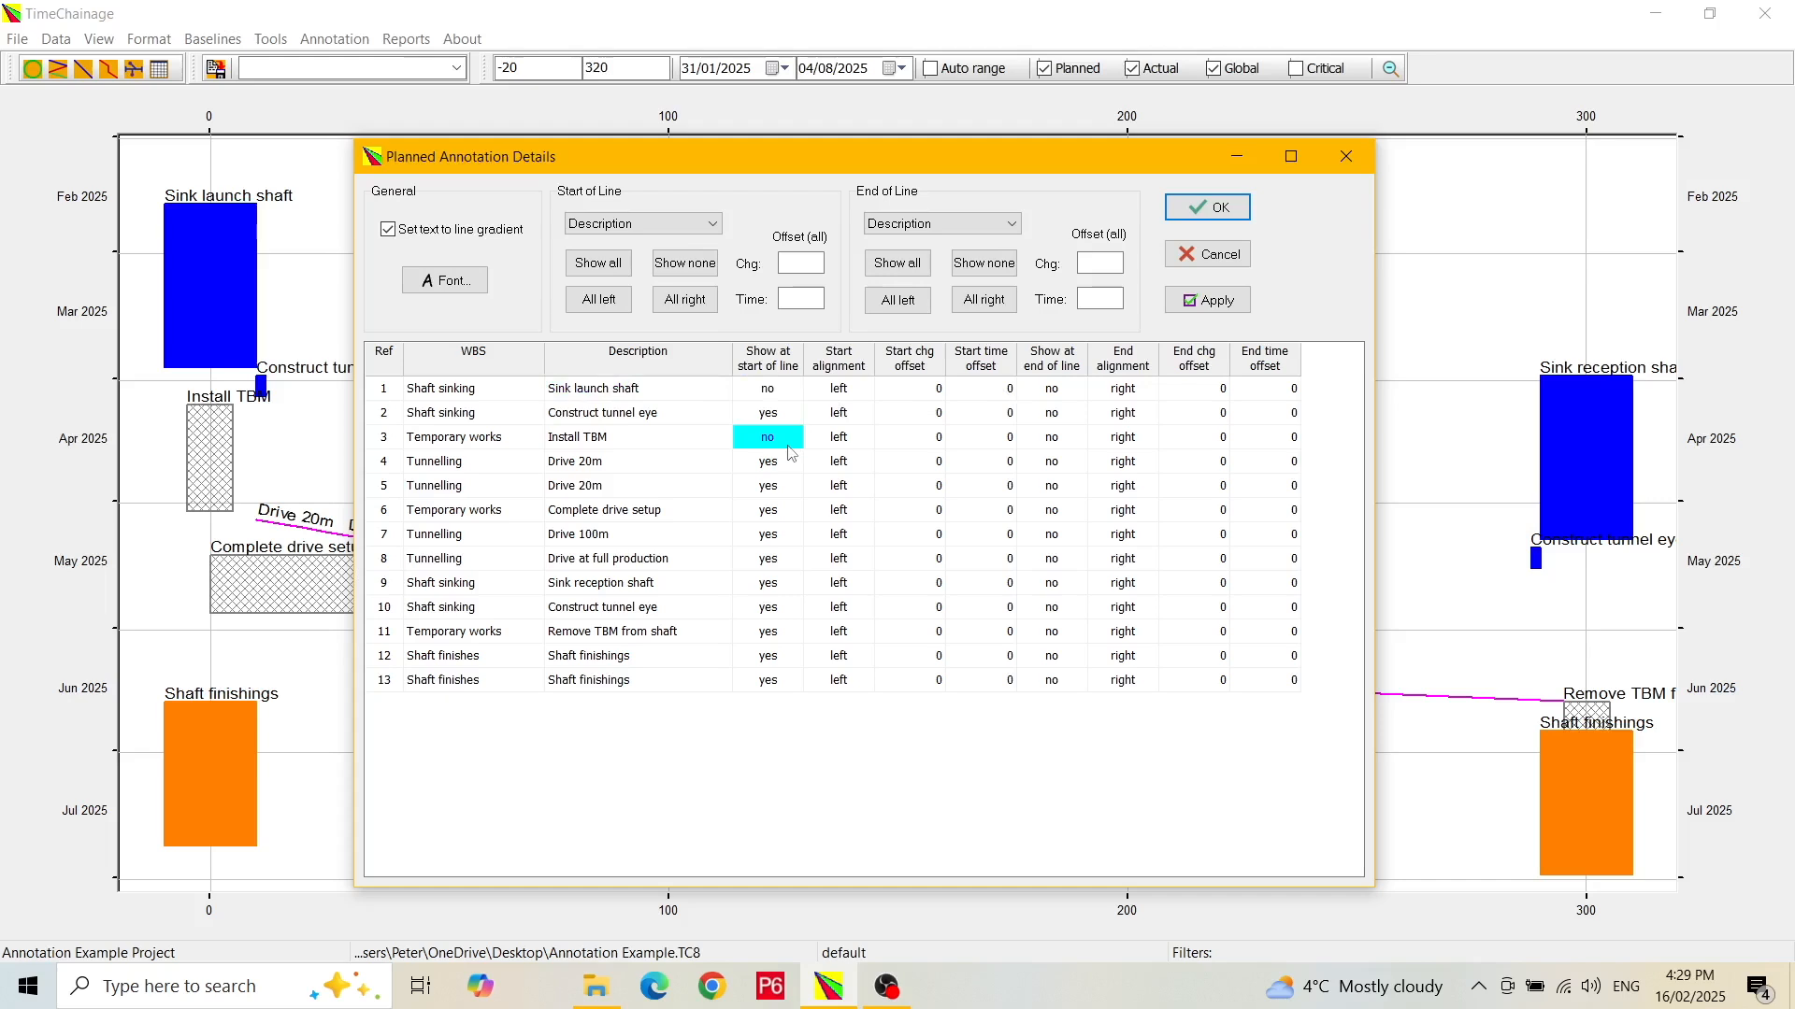
{"action": "left_click", "coordinate": [791, 390]}
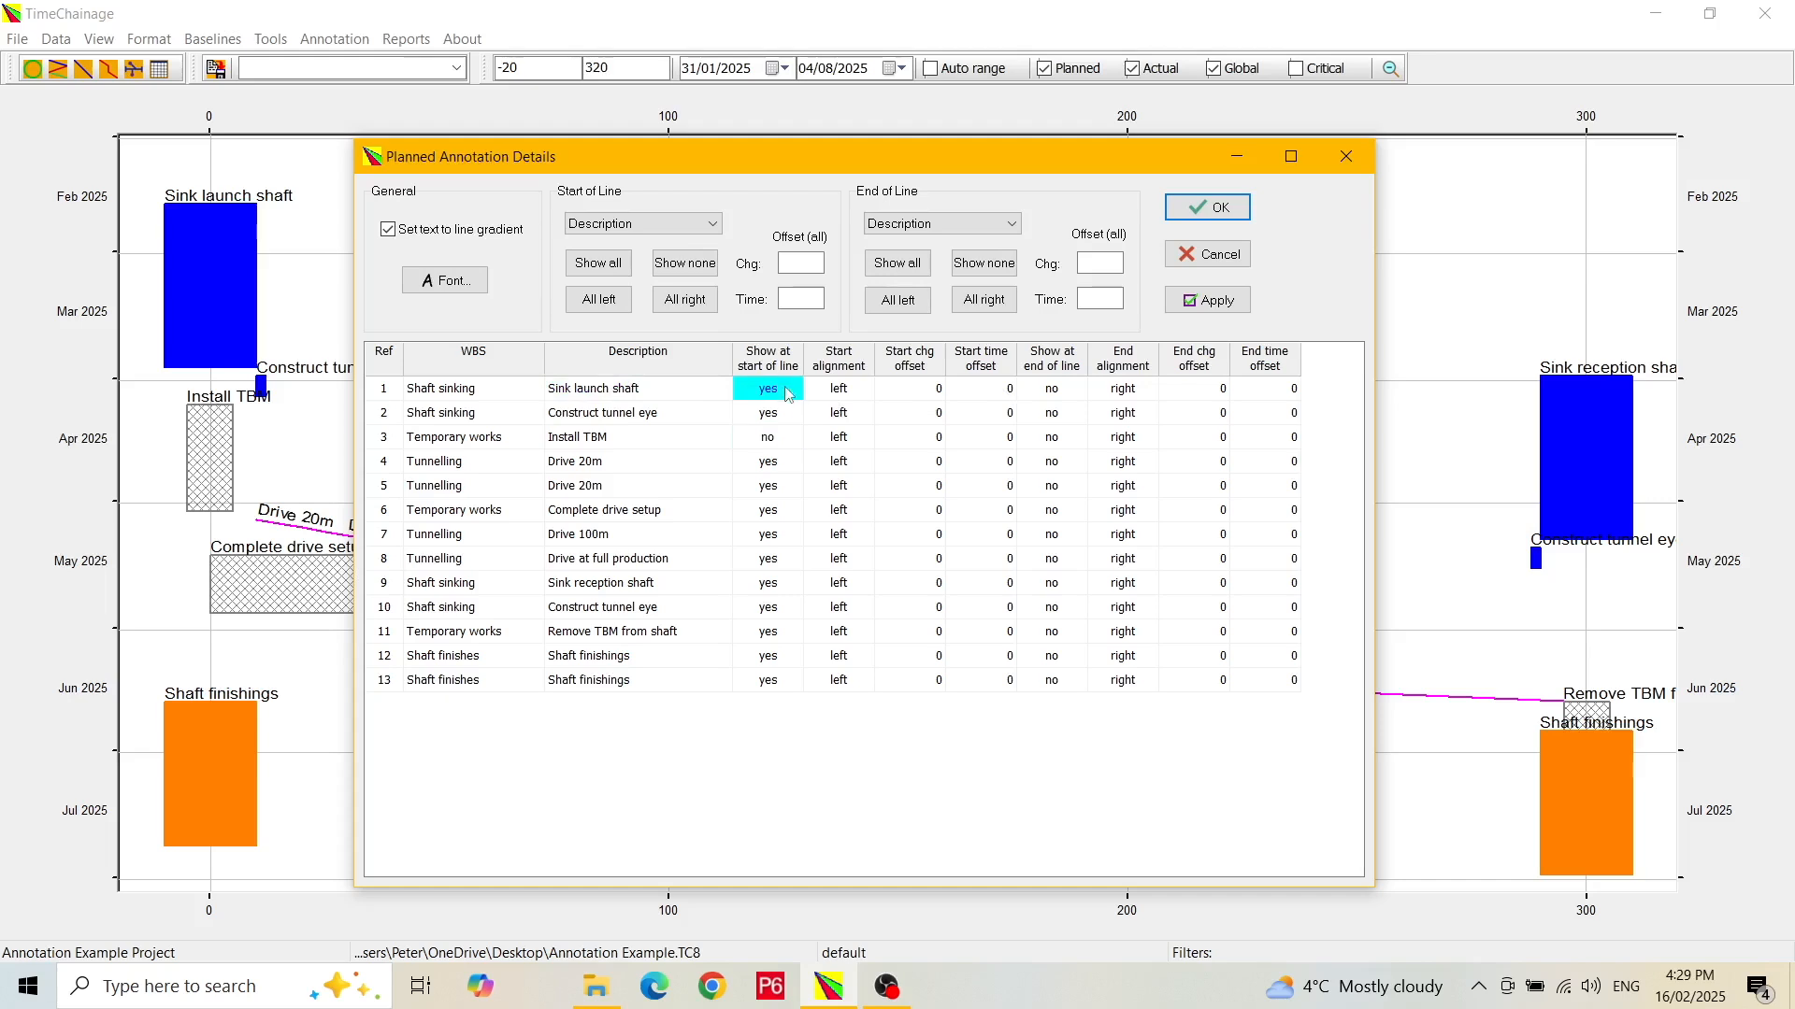
{"action": "left_click", "coordinate": [776, 438]}
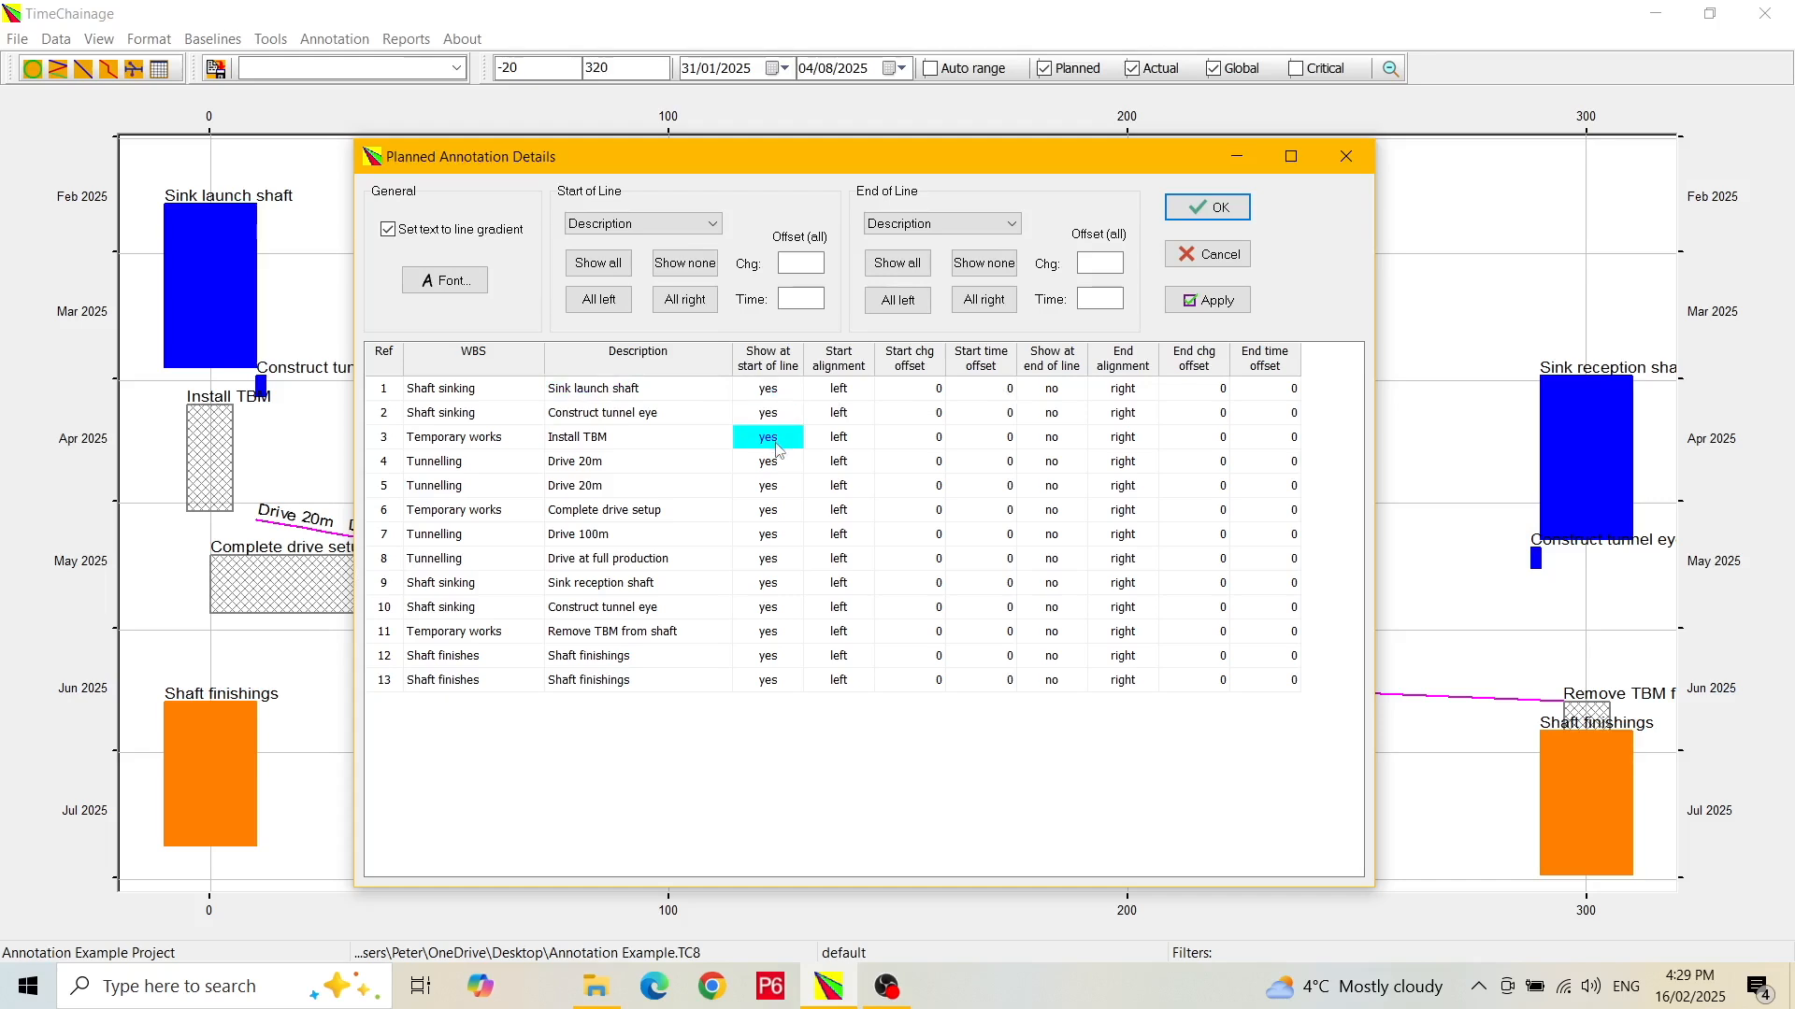
- Change the start alignment of Sink launch shaft and Install TBM to right, and set both back to left
{"action": "left_click", "coordinate": [858, 393]}
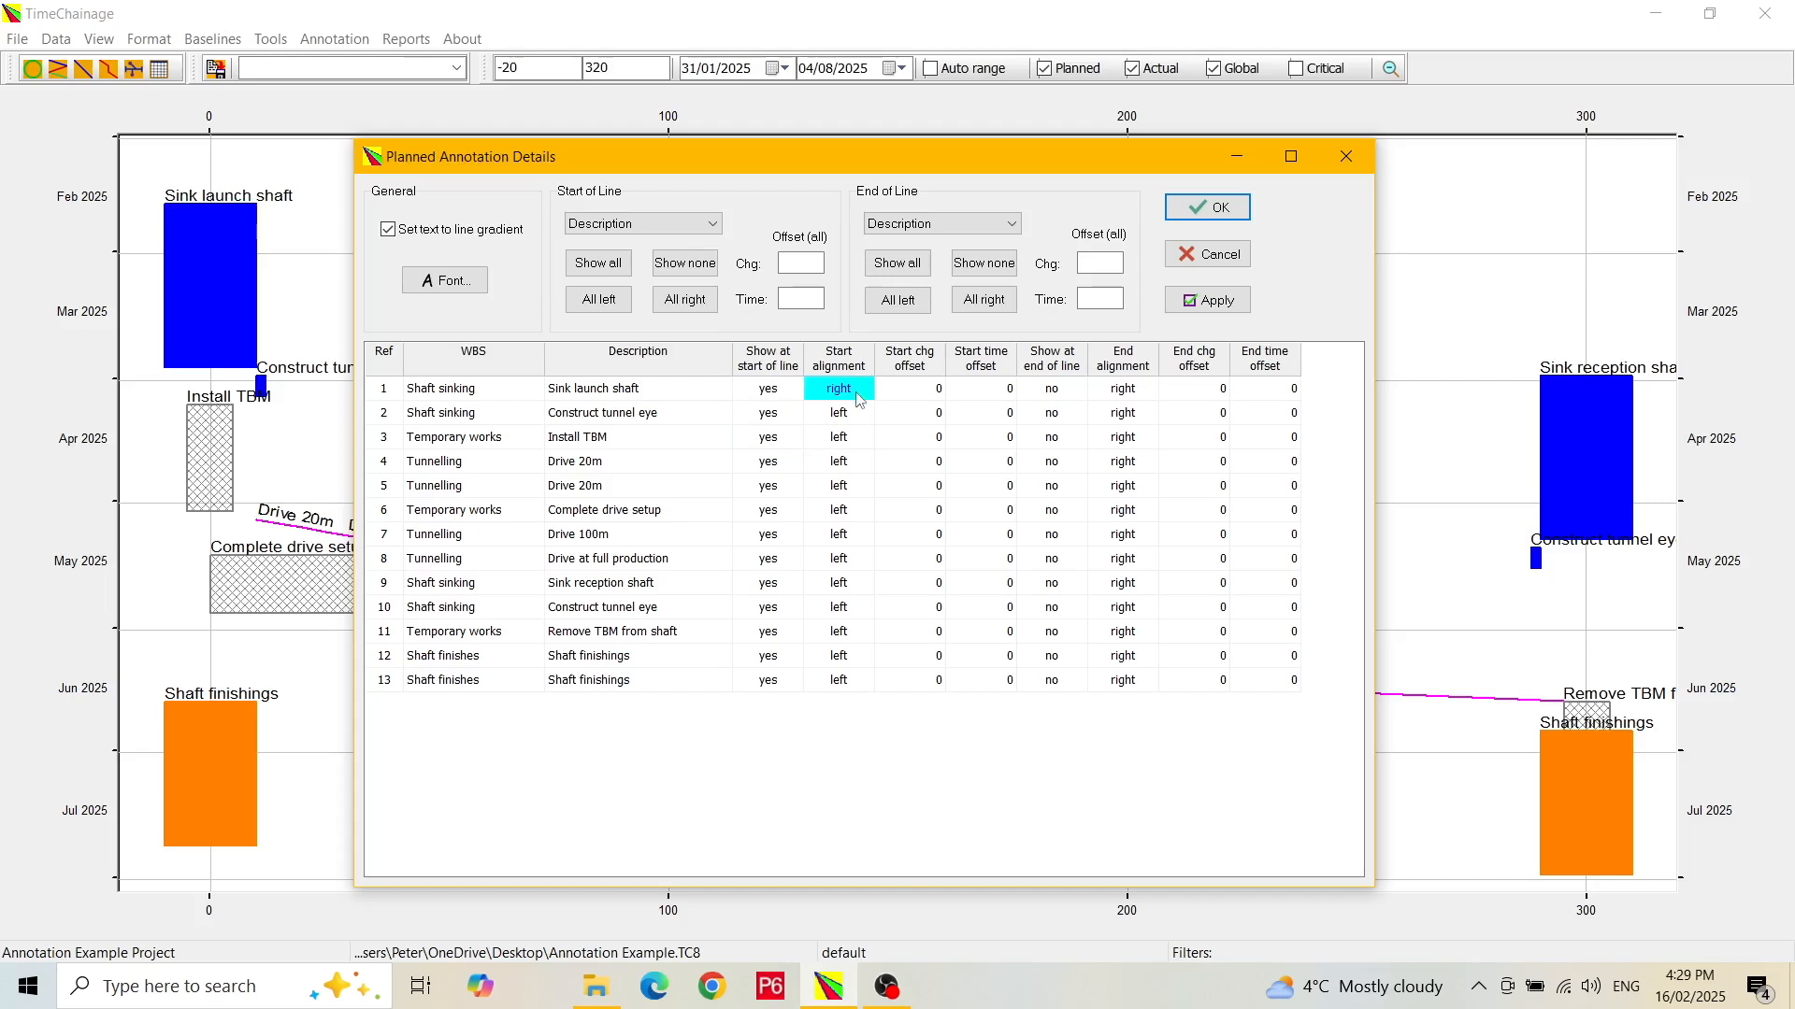
{"action": "left_click", "coordinate": [858, 443]}
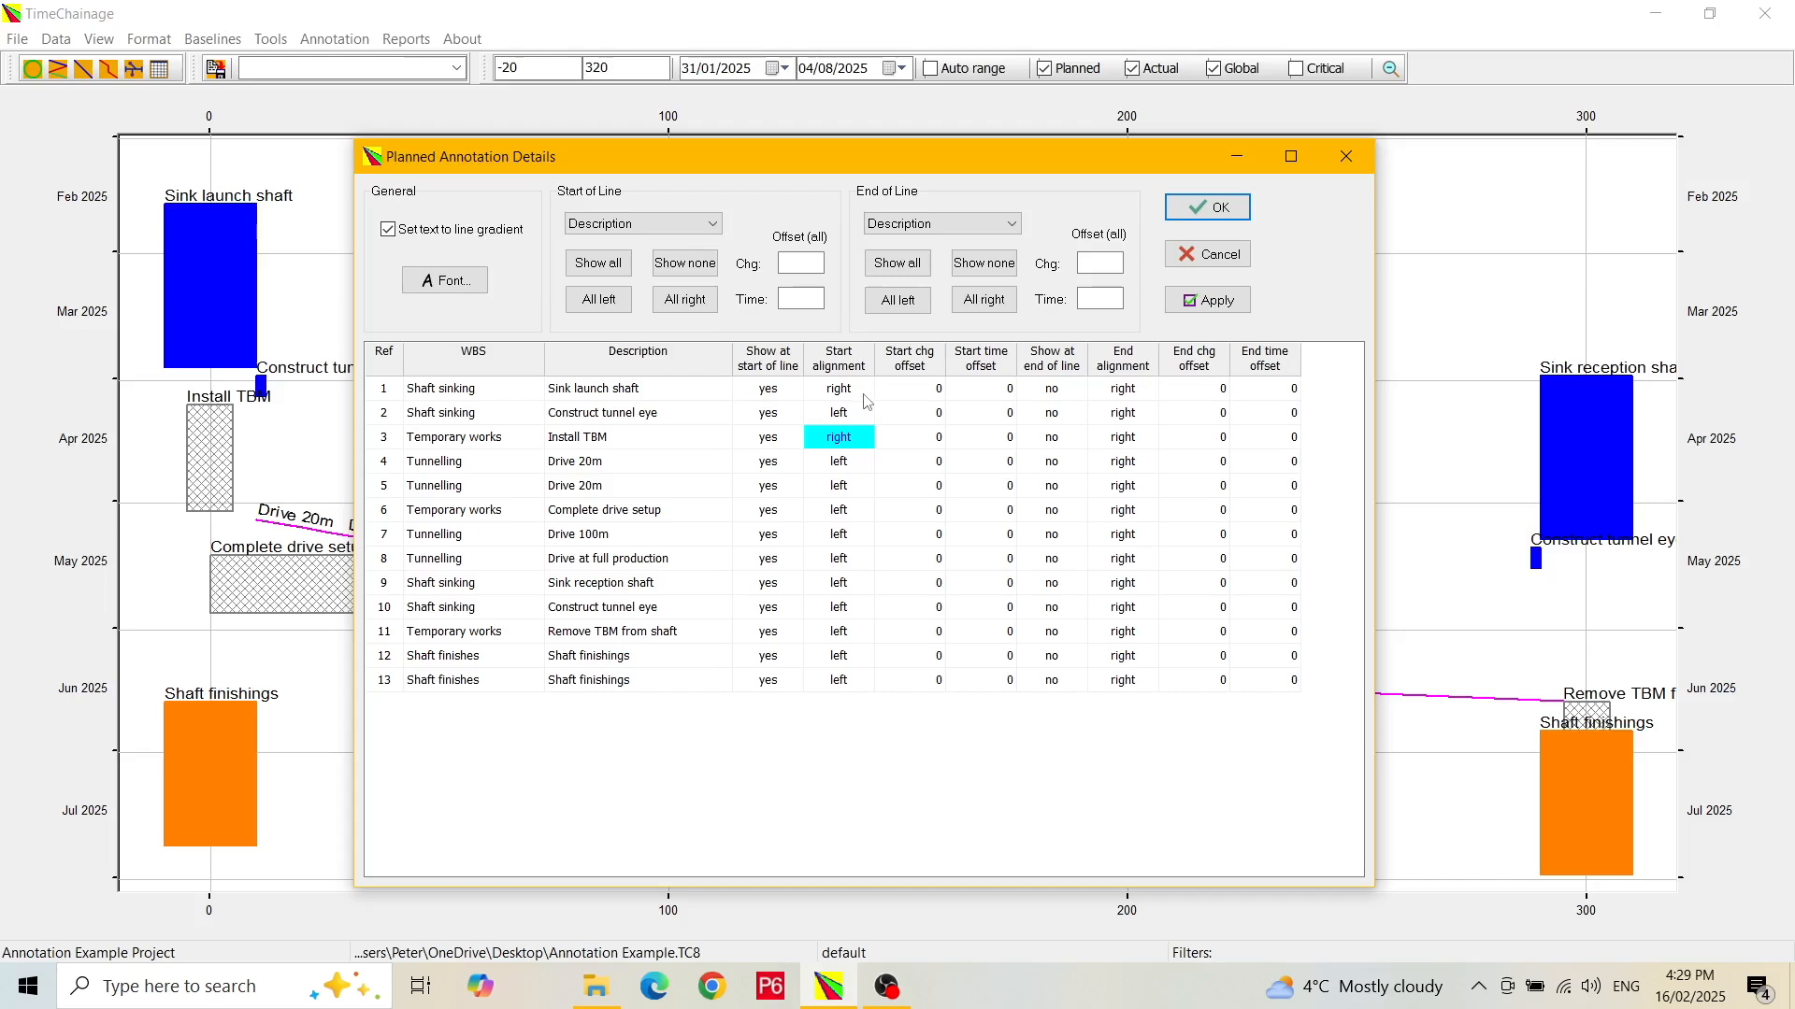
{"action": "left_click", "coordinate": [863, 393]}
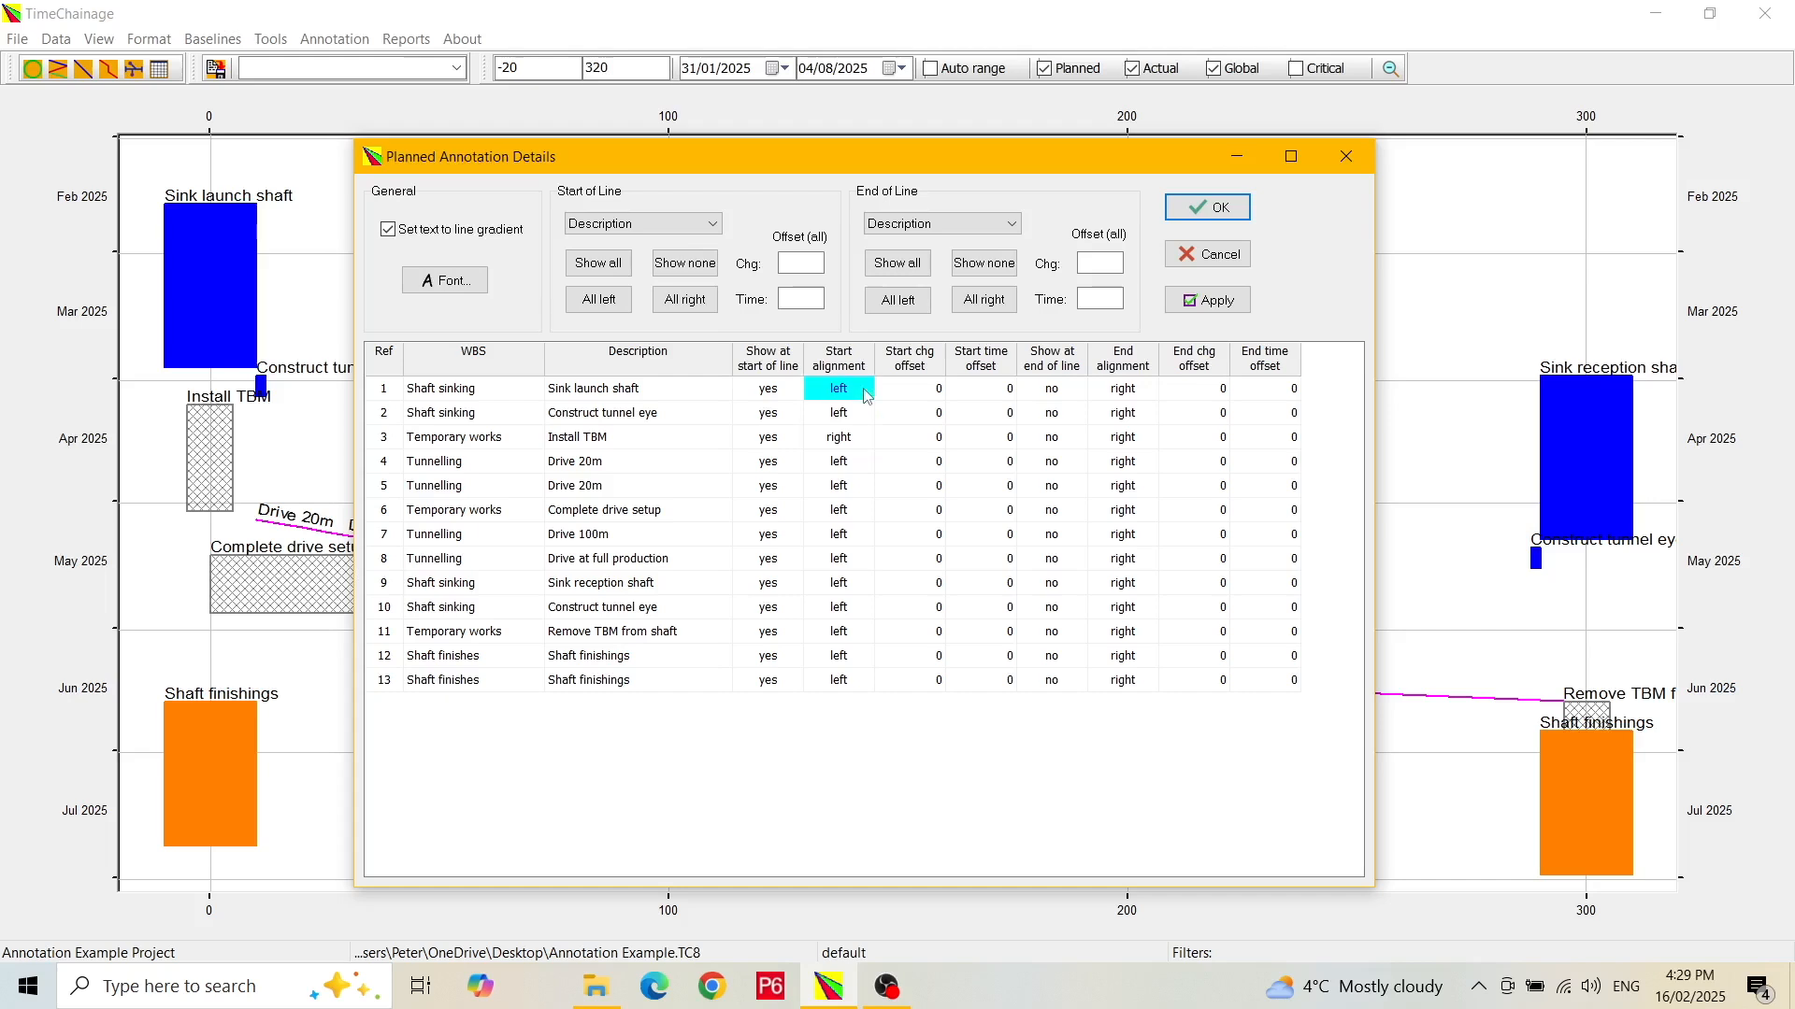
{"action": "left_click", "coordinate": [868, 441]}
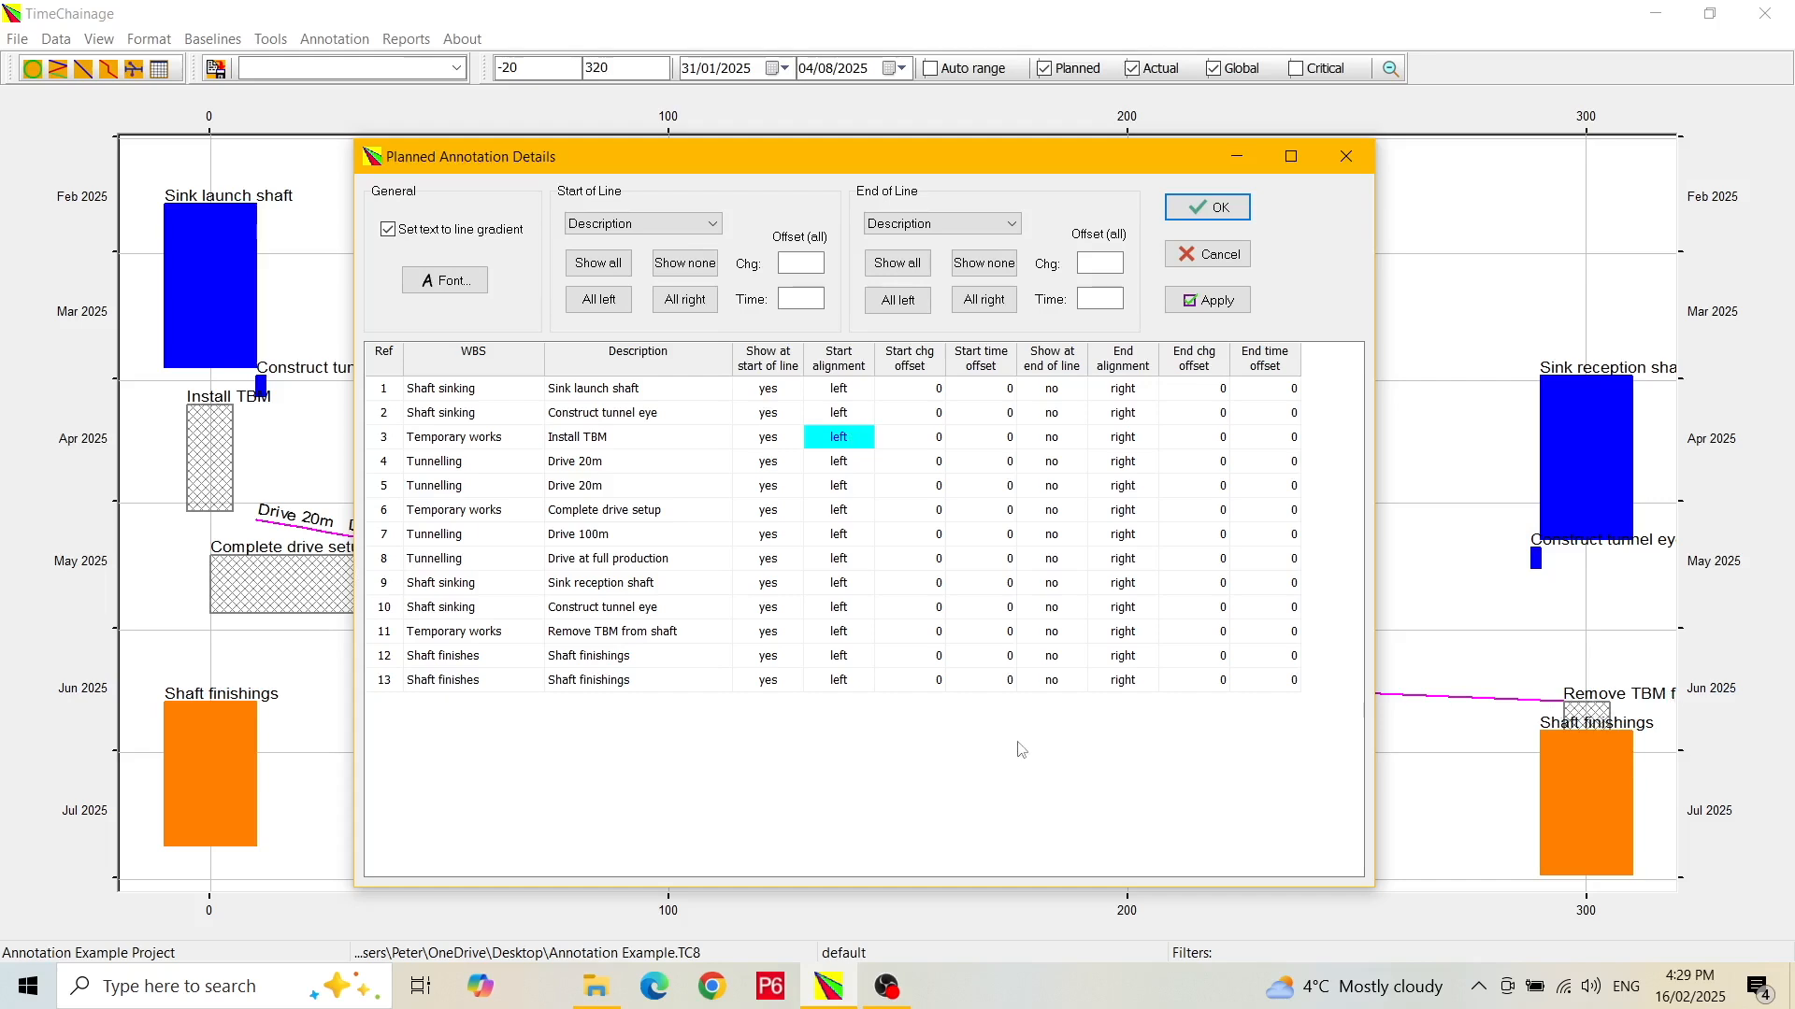
- Set the start alignment of Remove TBM from shaft to right, apply it, and move the dialog clear of its label on the chart
{"action": "left_click", "coordinate": [665, 642]}
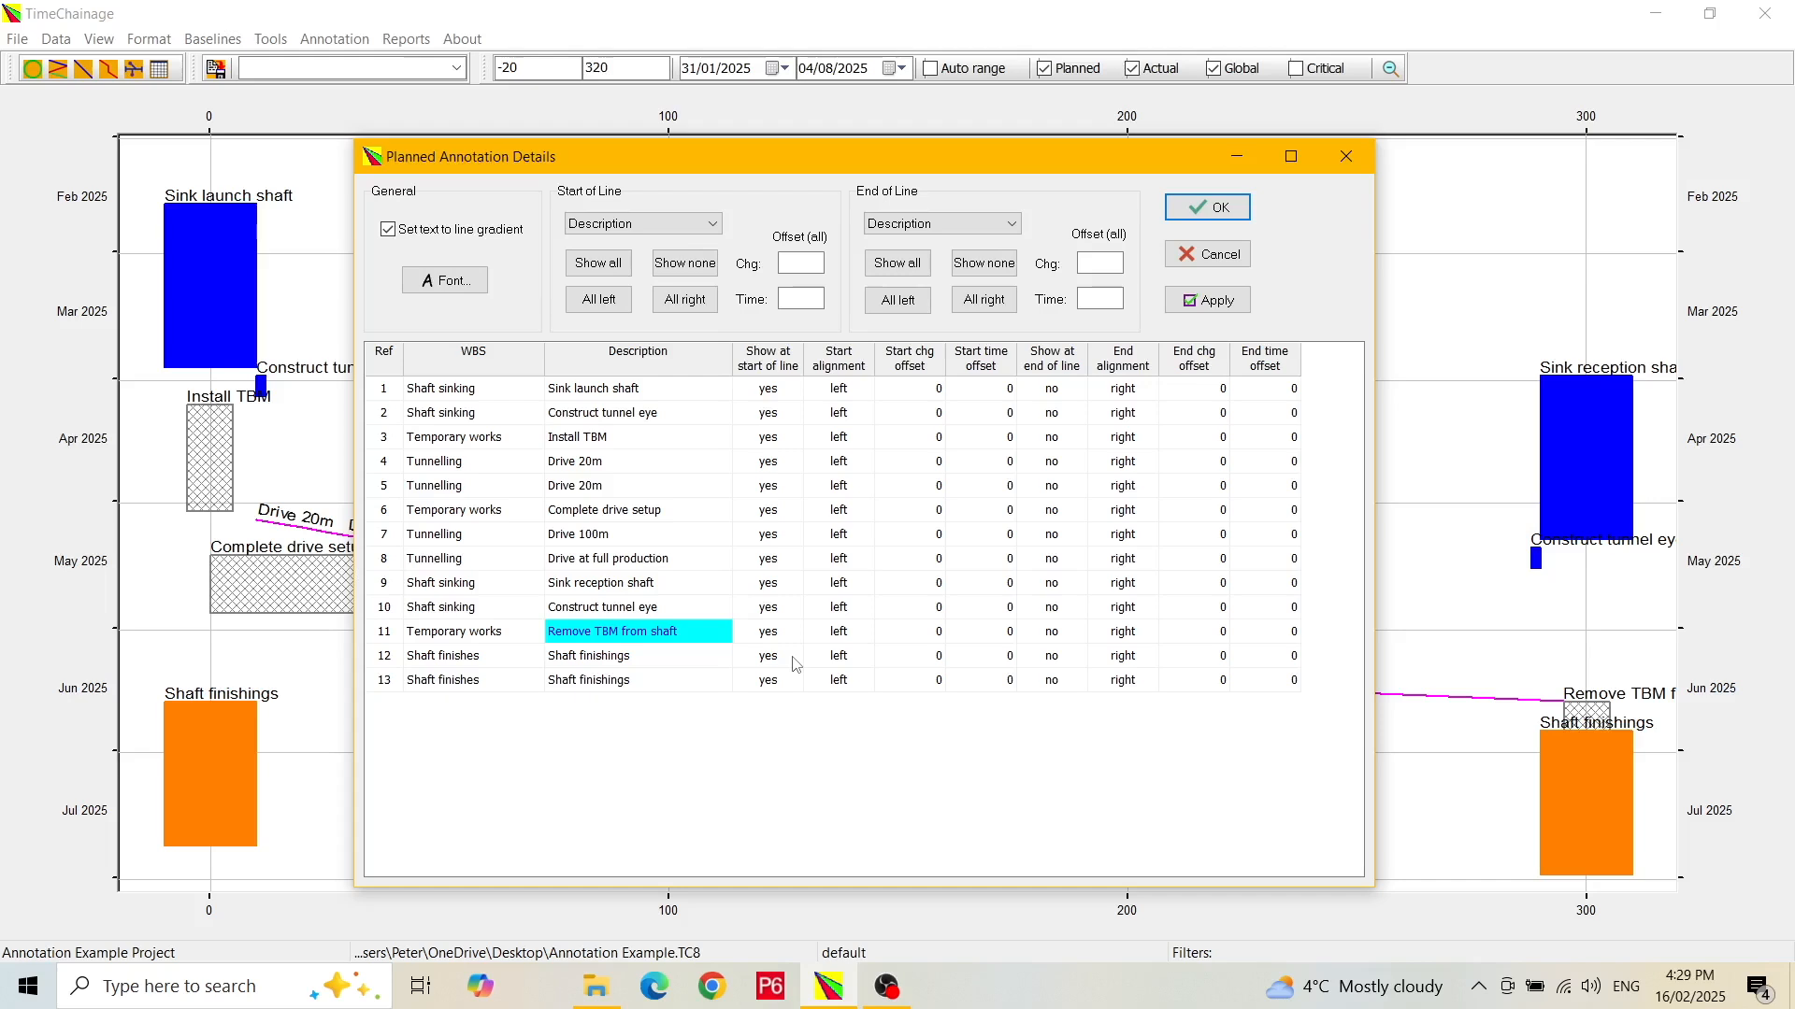
{"action": "left_click", "coordinate": [855, 639]}
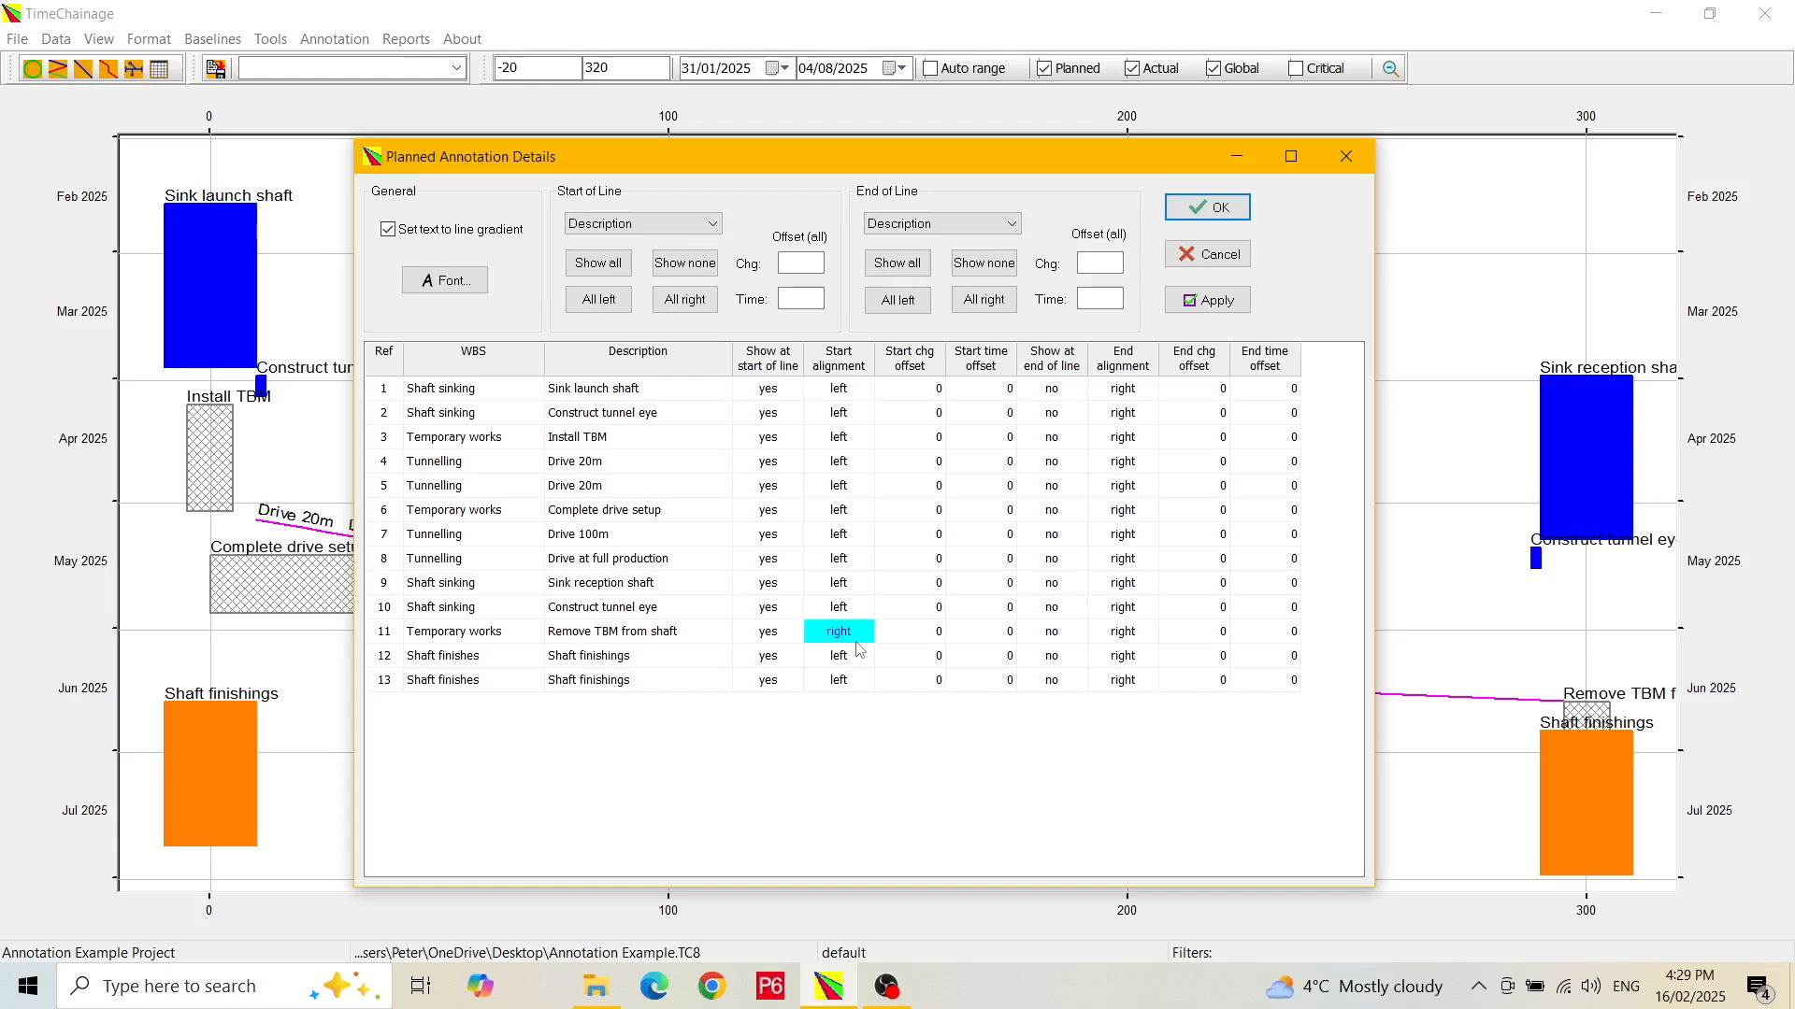
{"action": "left_click", "coordinate": [1206, 303]}
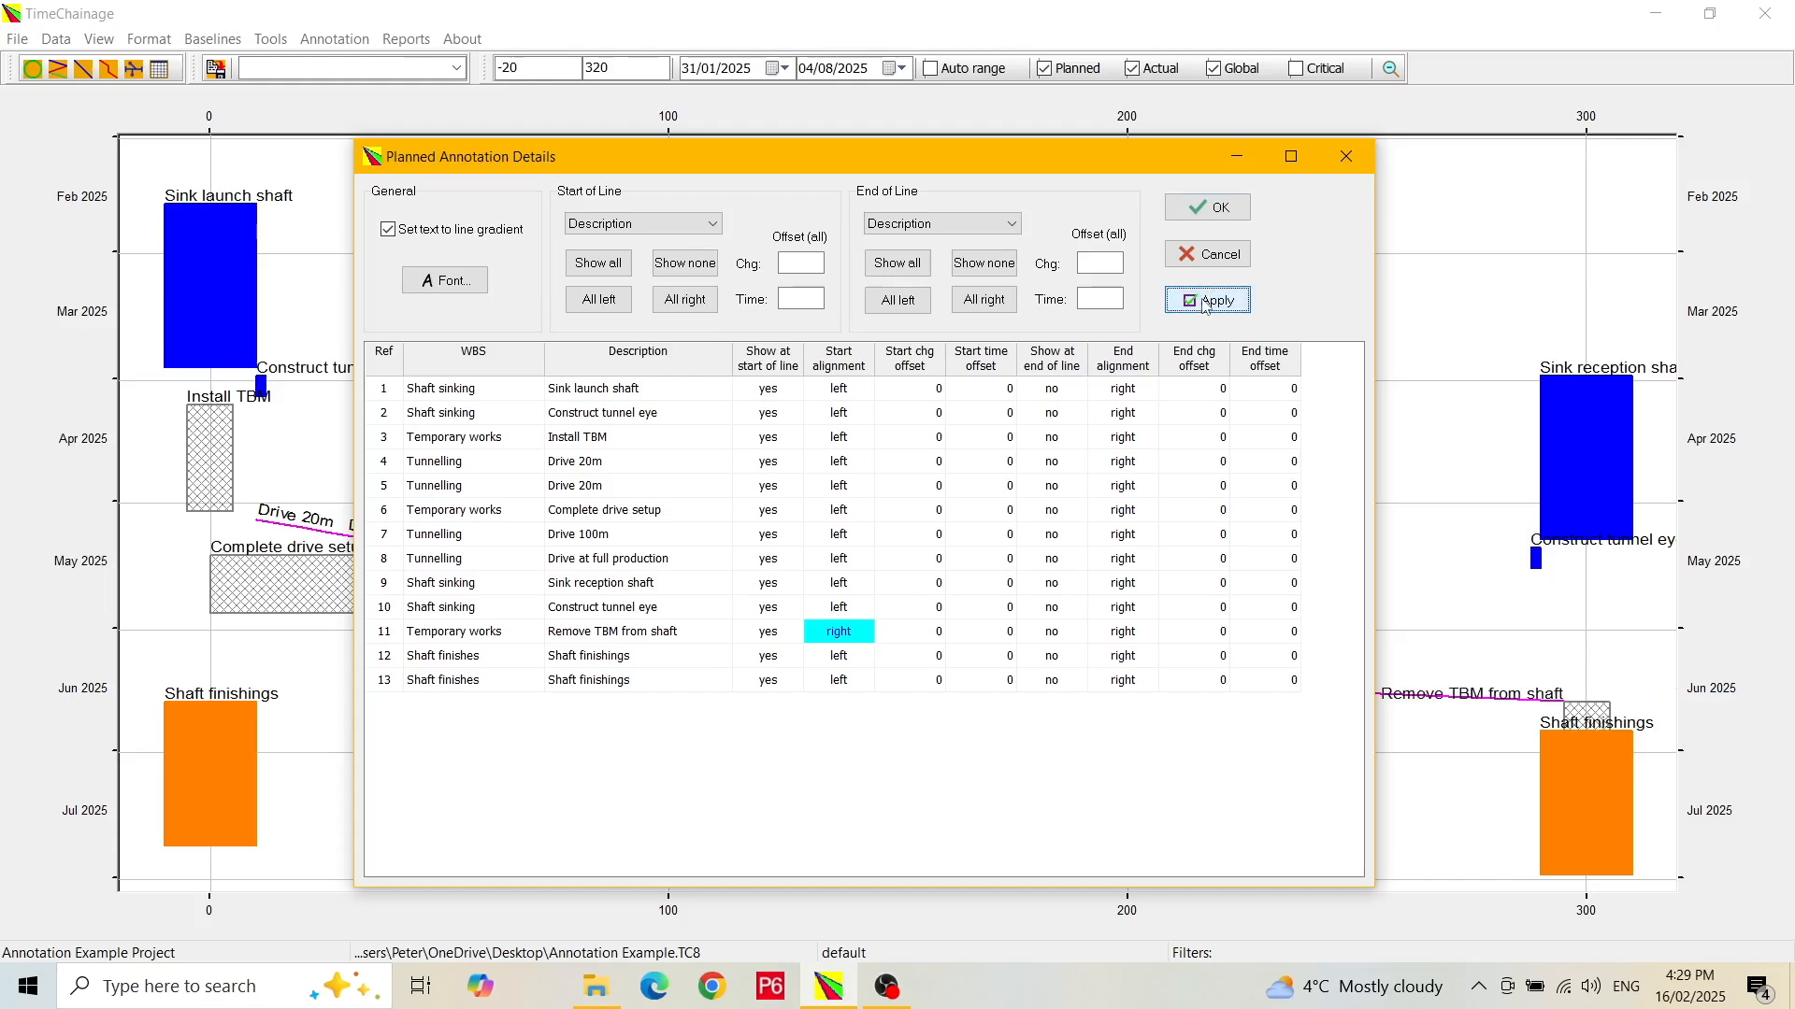
{"action": "left_click_drag", "start_coordinate": [1114, 154], "coordinate": [916, 148]}
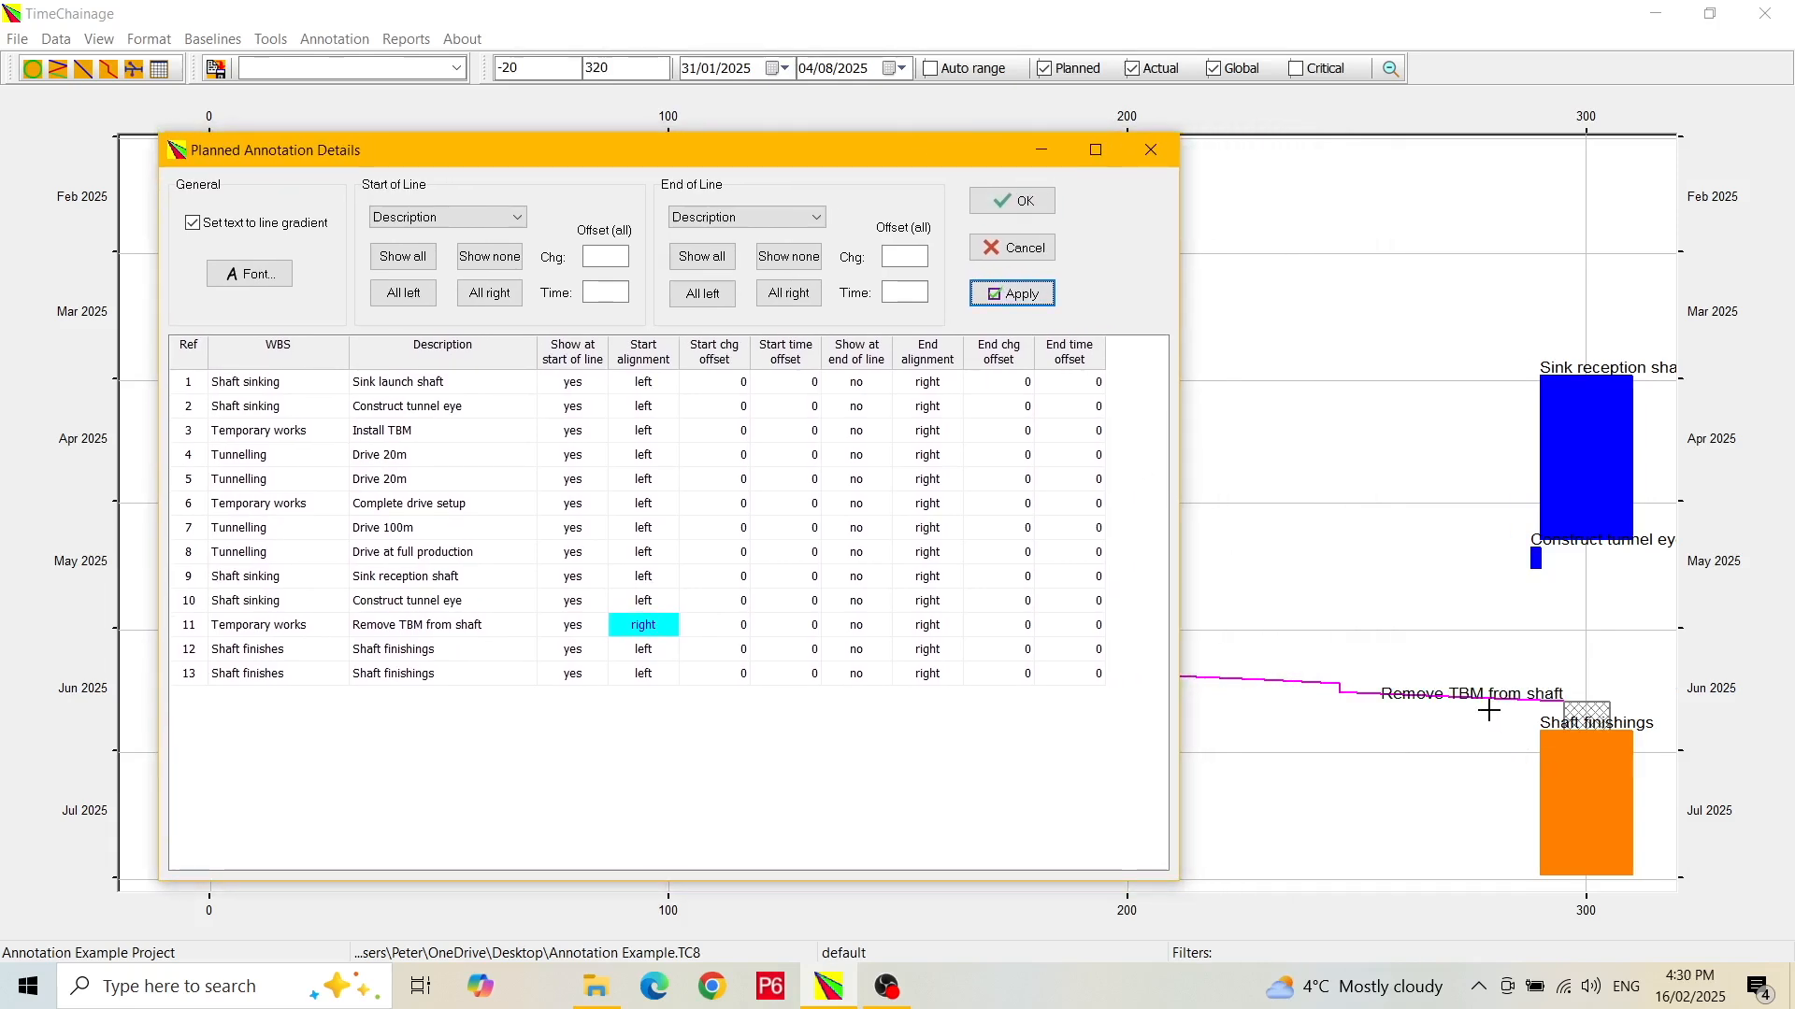
- Give Remove TBM from shaft a start chainage offset of 10 and a start time offset of -2, and apply them
{"action": "left_click", "coordinate": [732, 629]}
{"action": "type", "text": "10"}
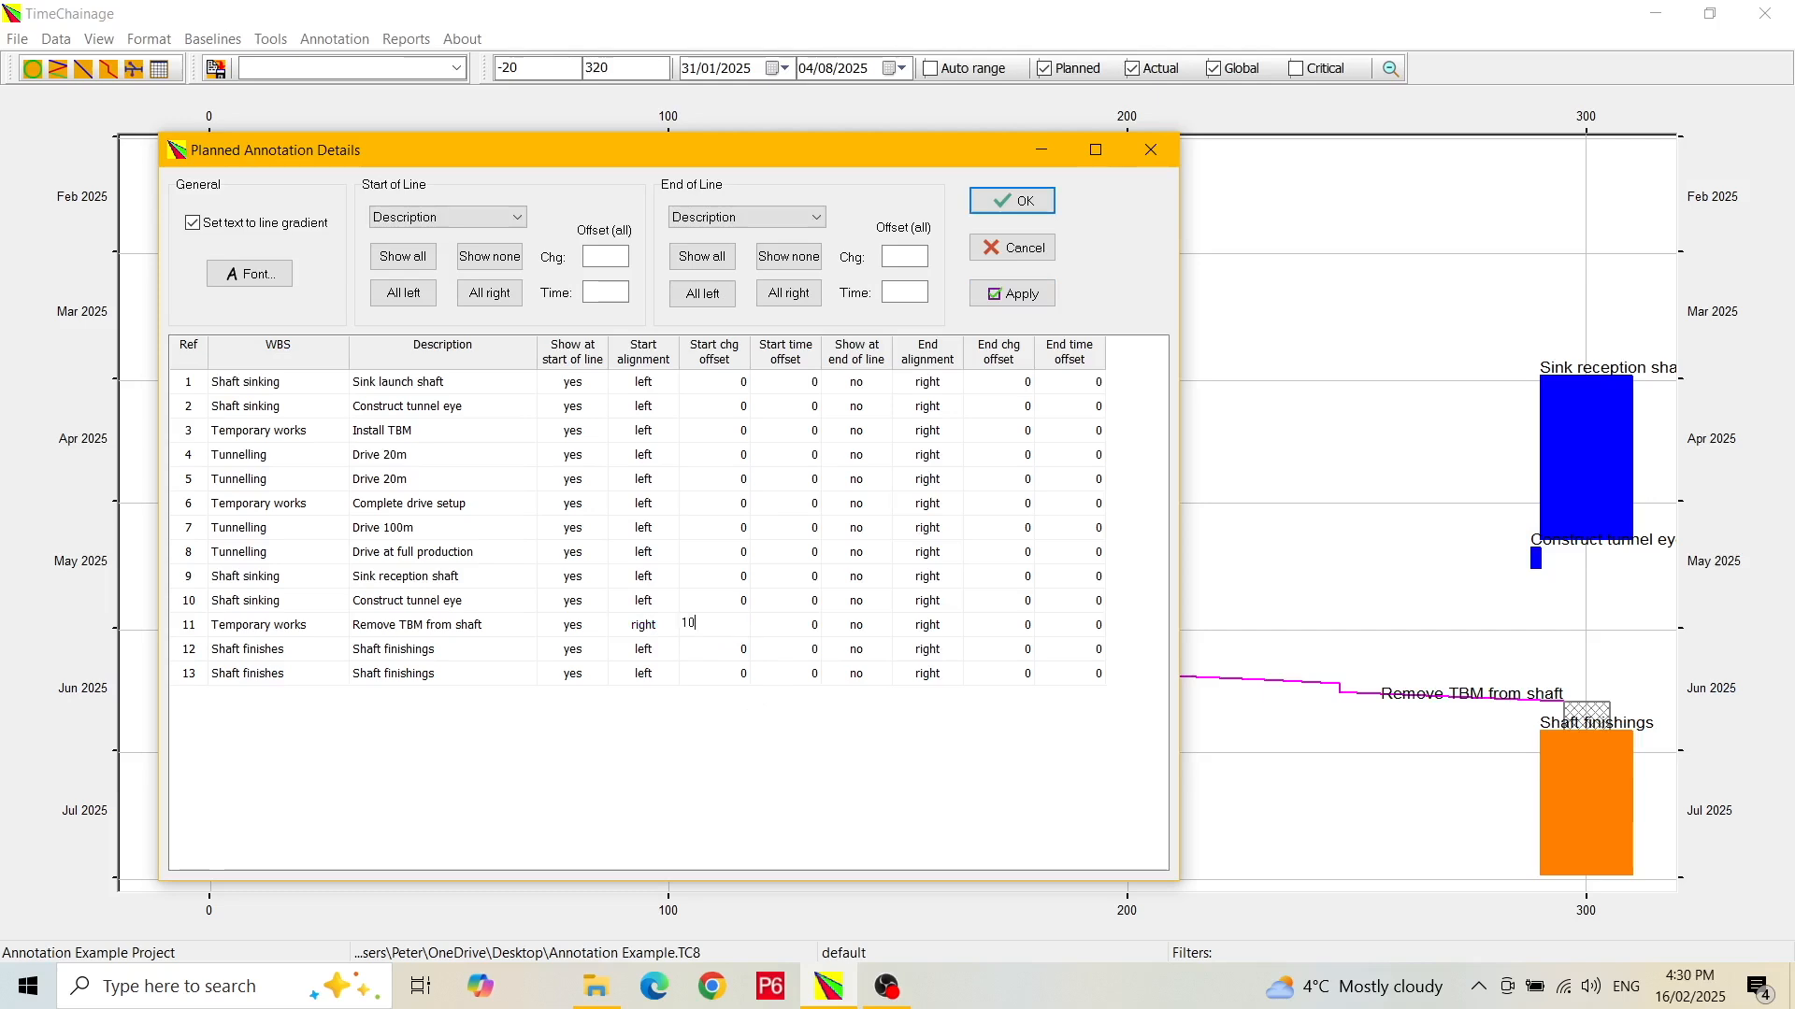
{"action": "key", "text": "Tab"}
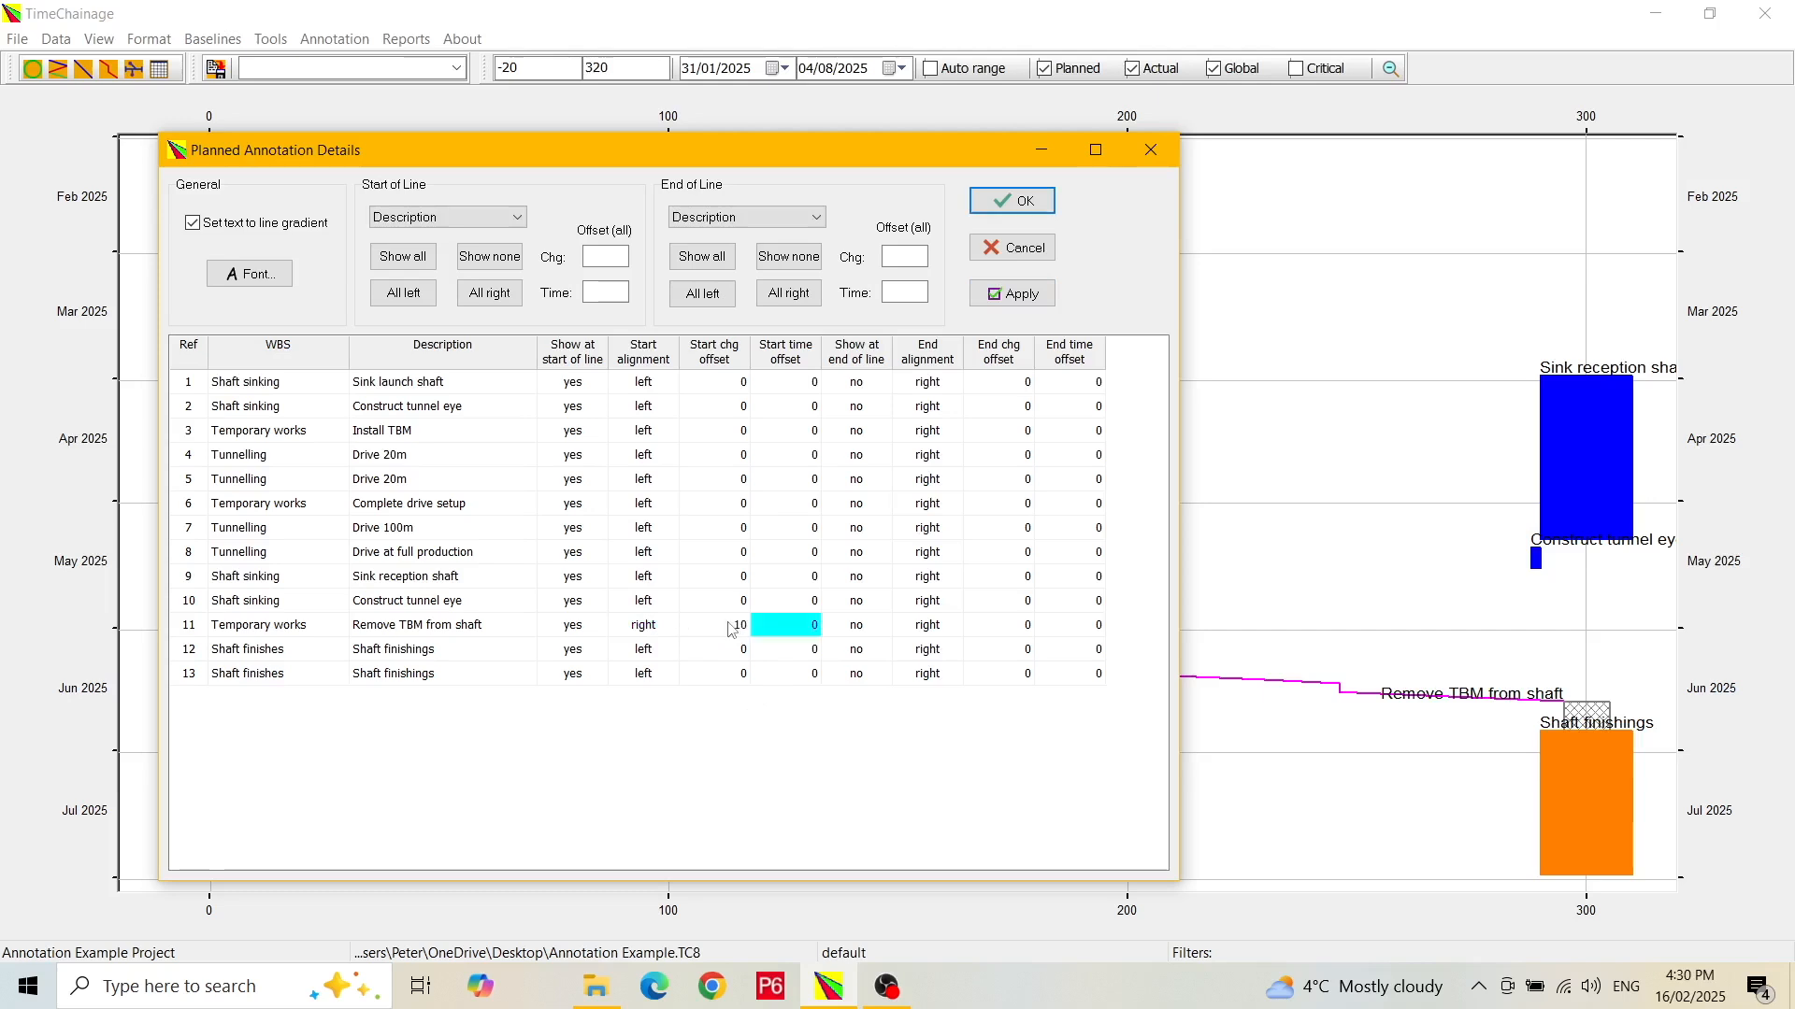
{"action": "type", "text": "-2"}
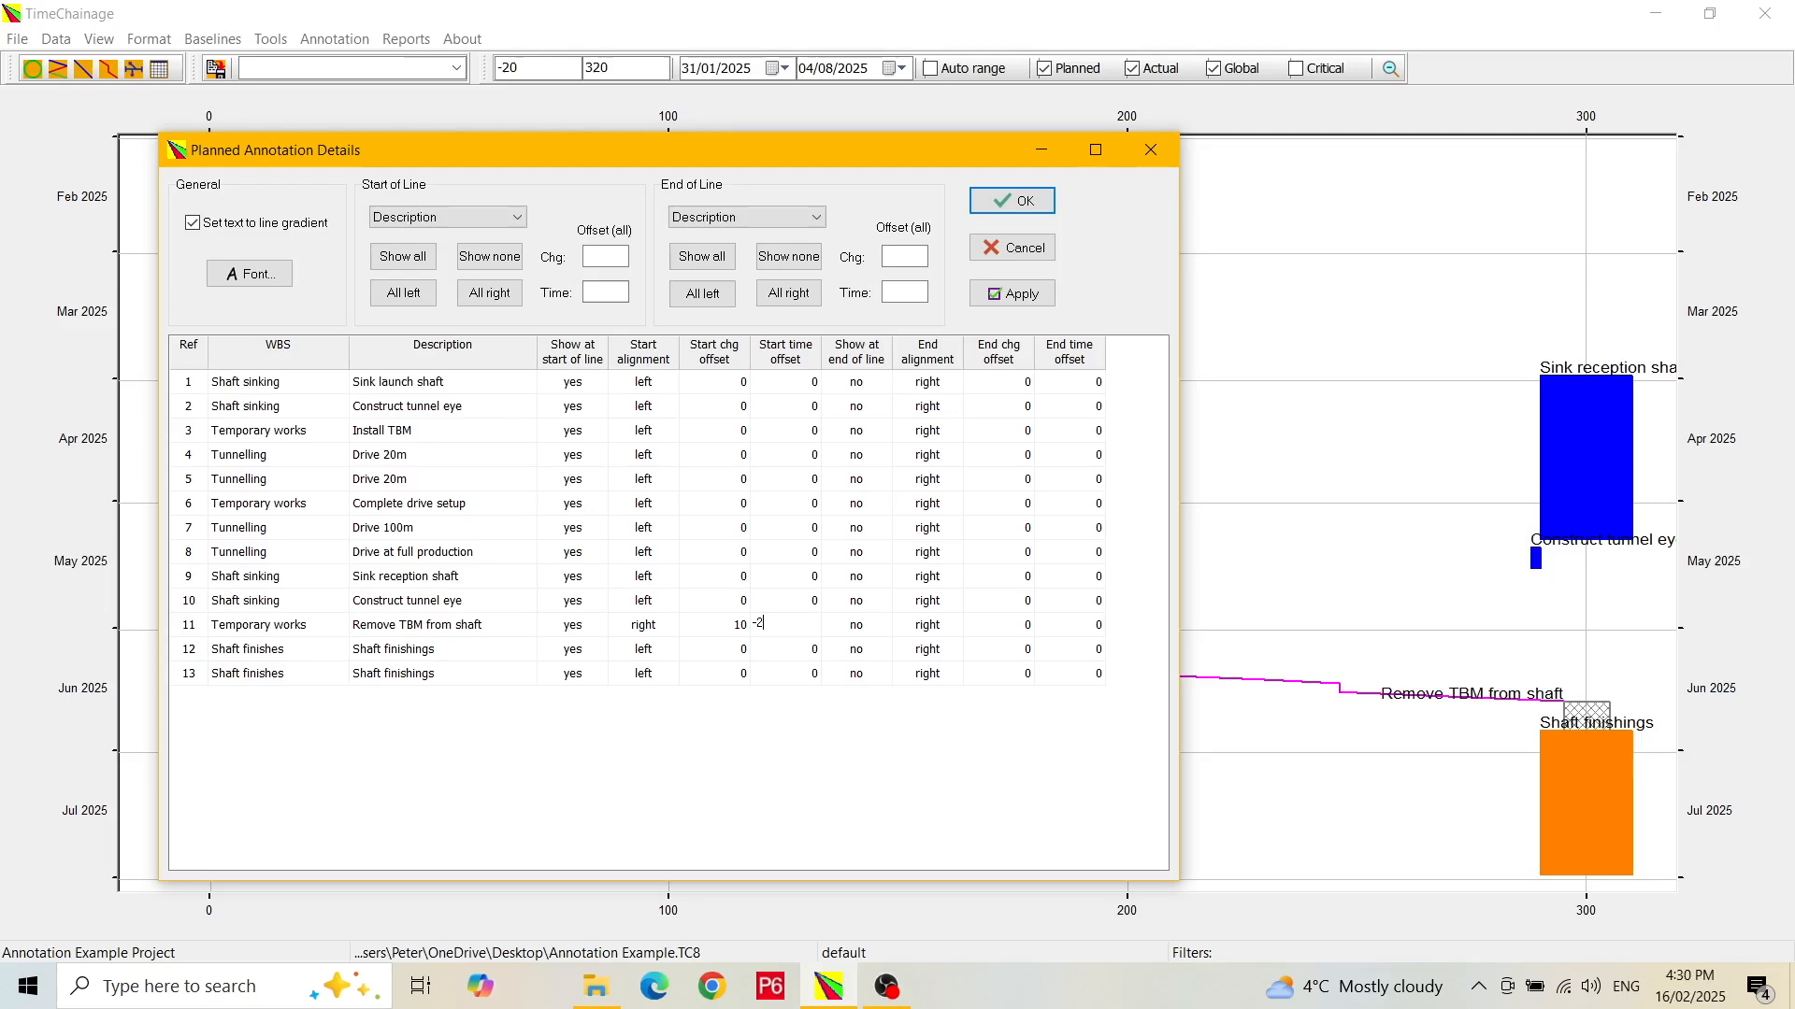
{"action": "left_click", "coordinate": [1014, 295]}
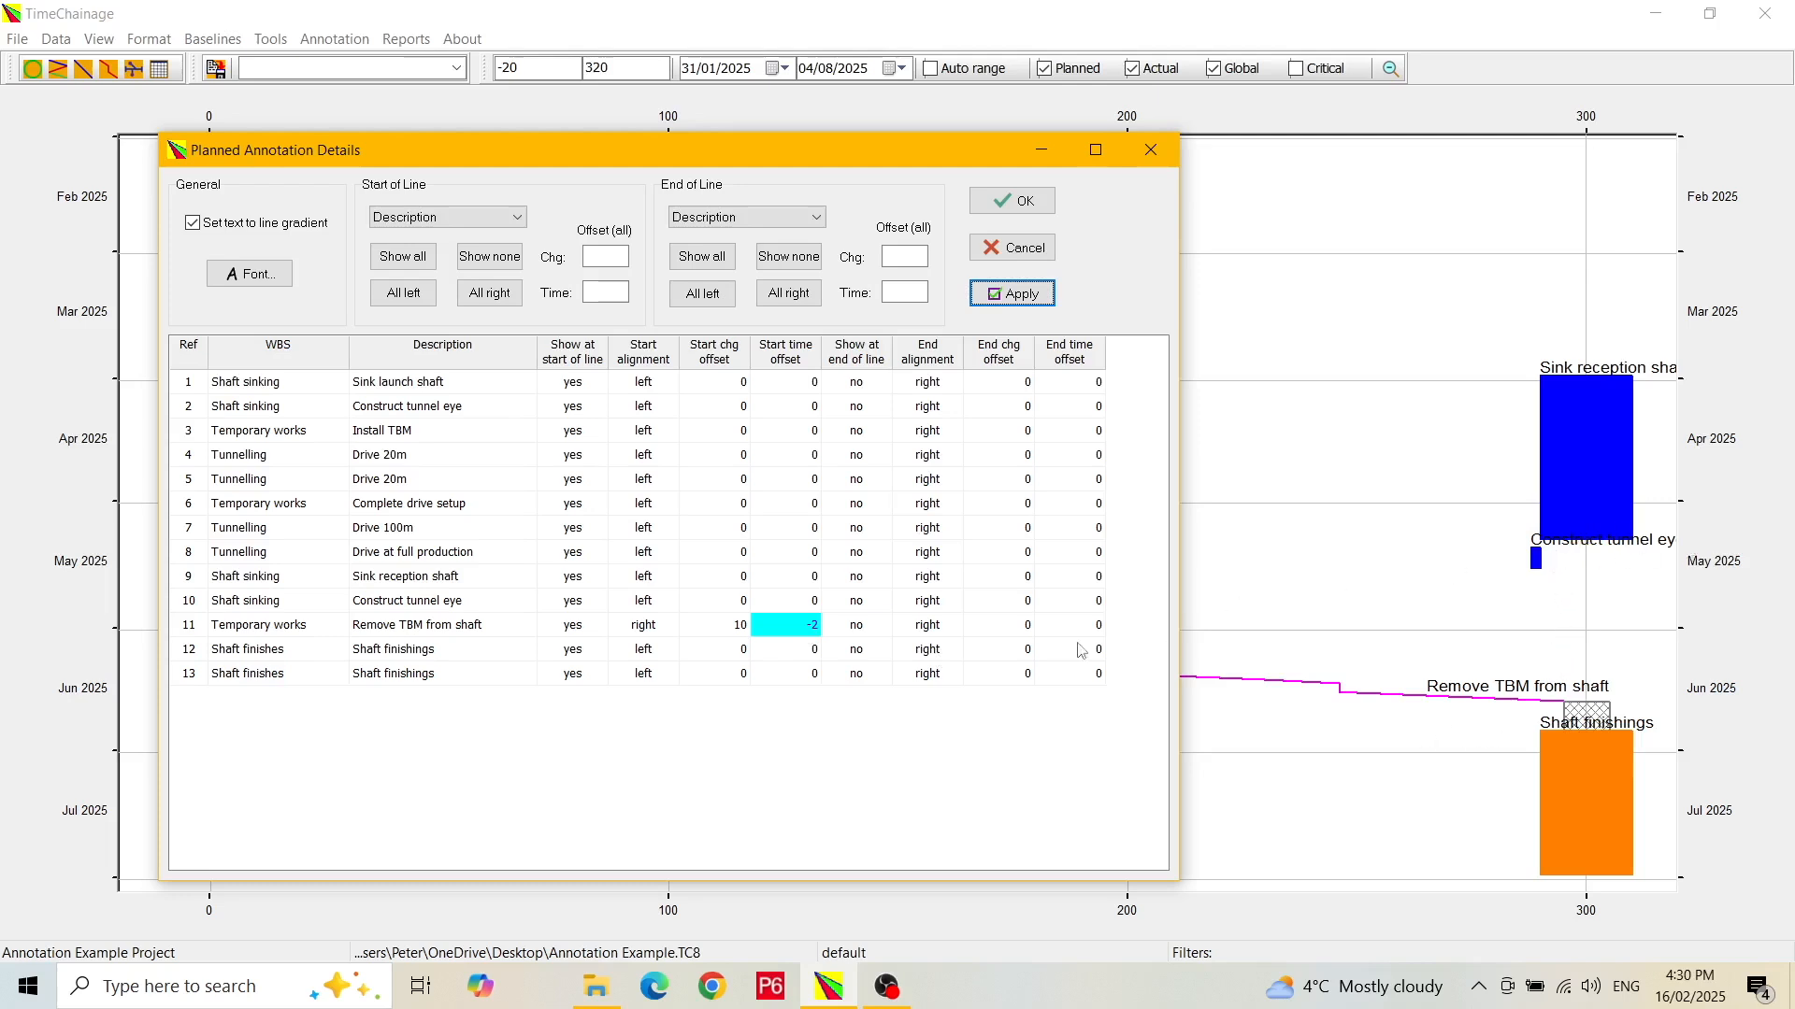
- Set the start alignment of Construct tunnel eye (Ref 10) to right and apply it to the chart
{"action": "left_click", "coordinate": [663, 605]}
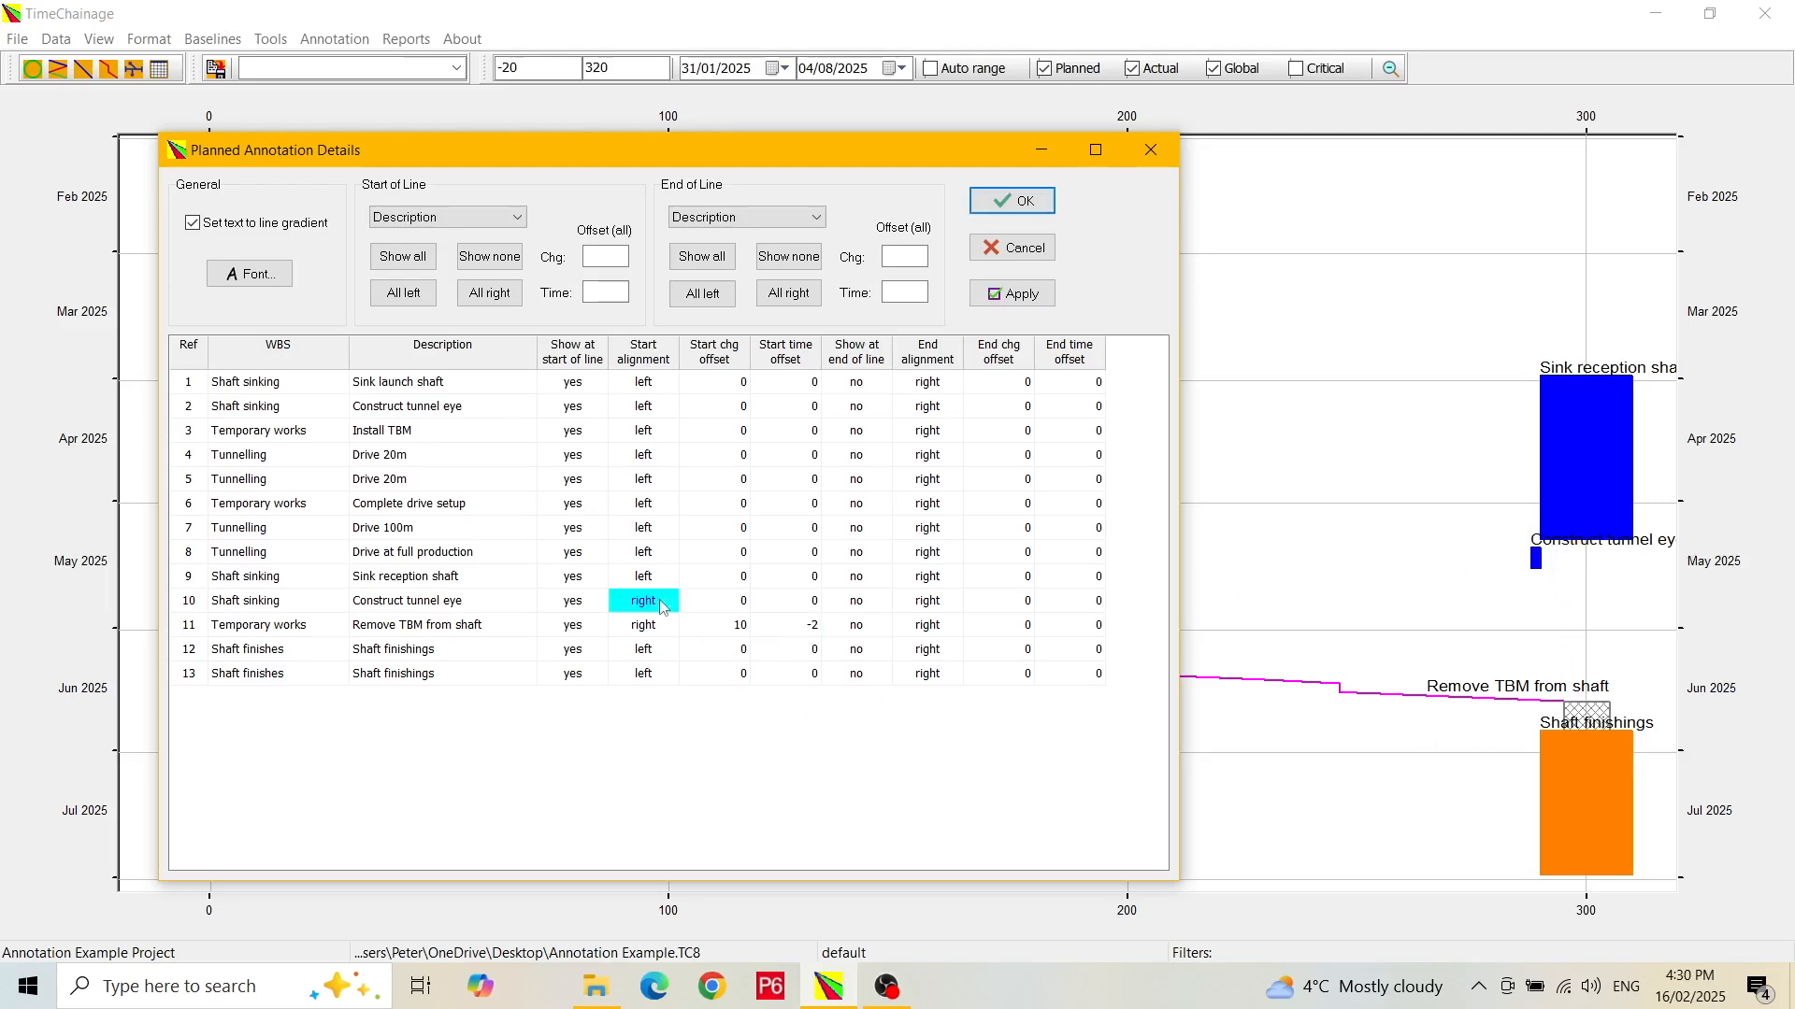
{"action": "left_click", "coordinate": [1001, 295]}
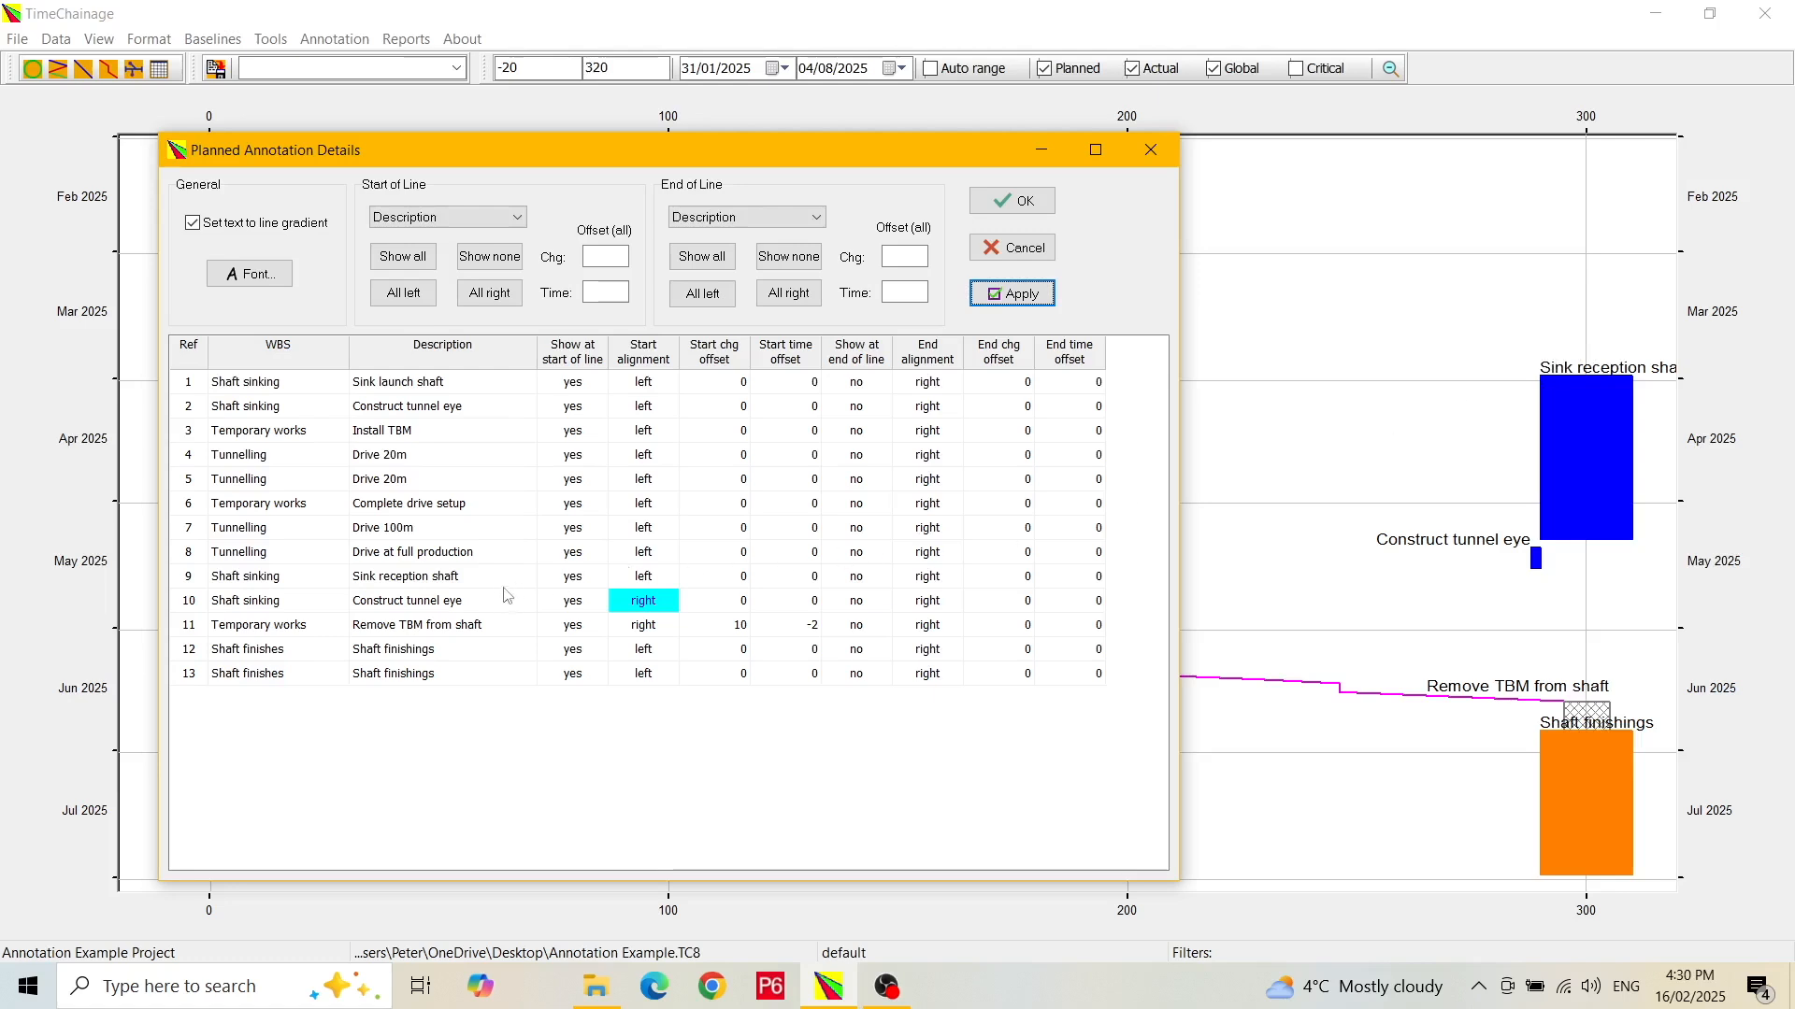
- Show the Sink reception shaft annotation at the end of the line instead of the start, keep Description as its content, and apply
{"action": "left_click", "coordinate": [470, 579]}
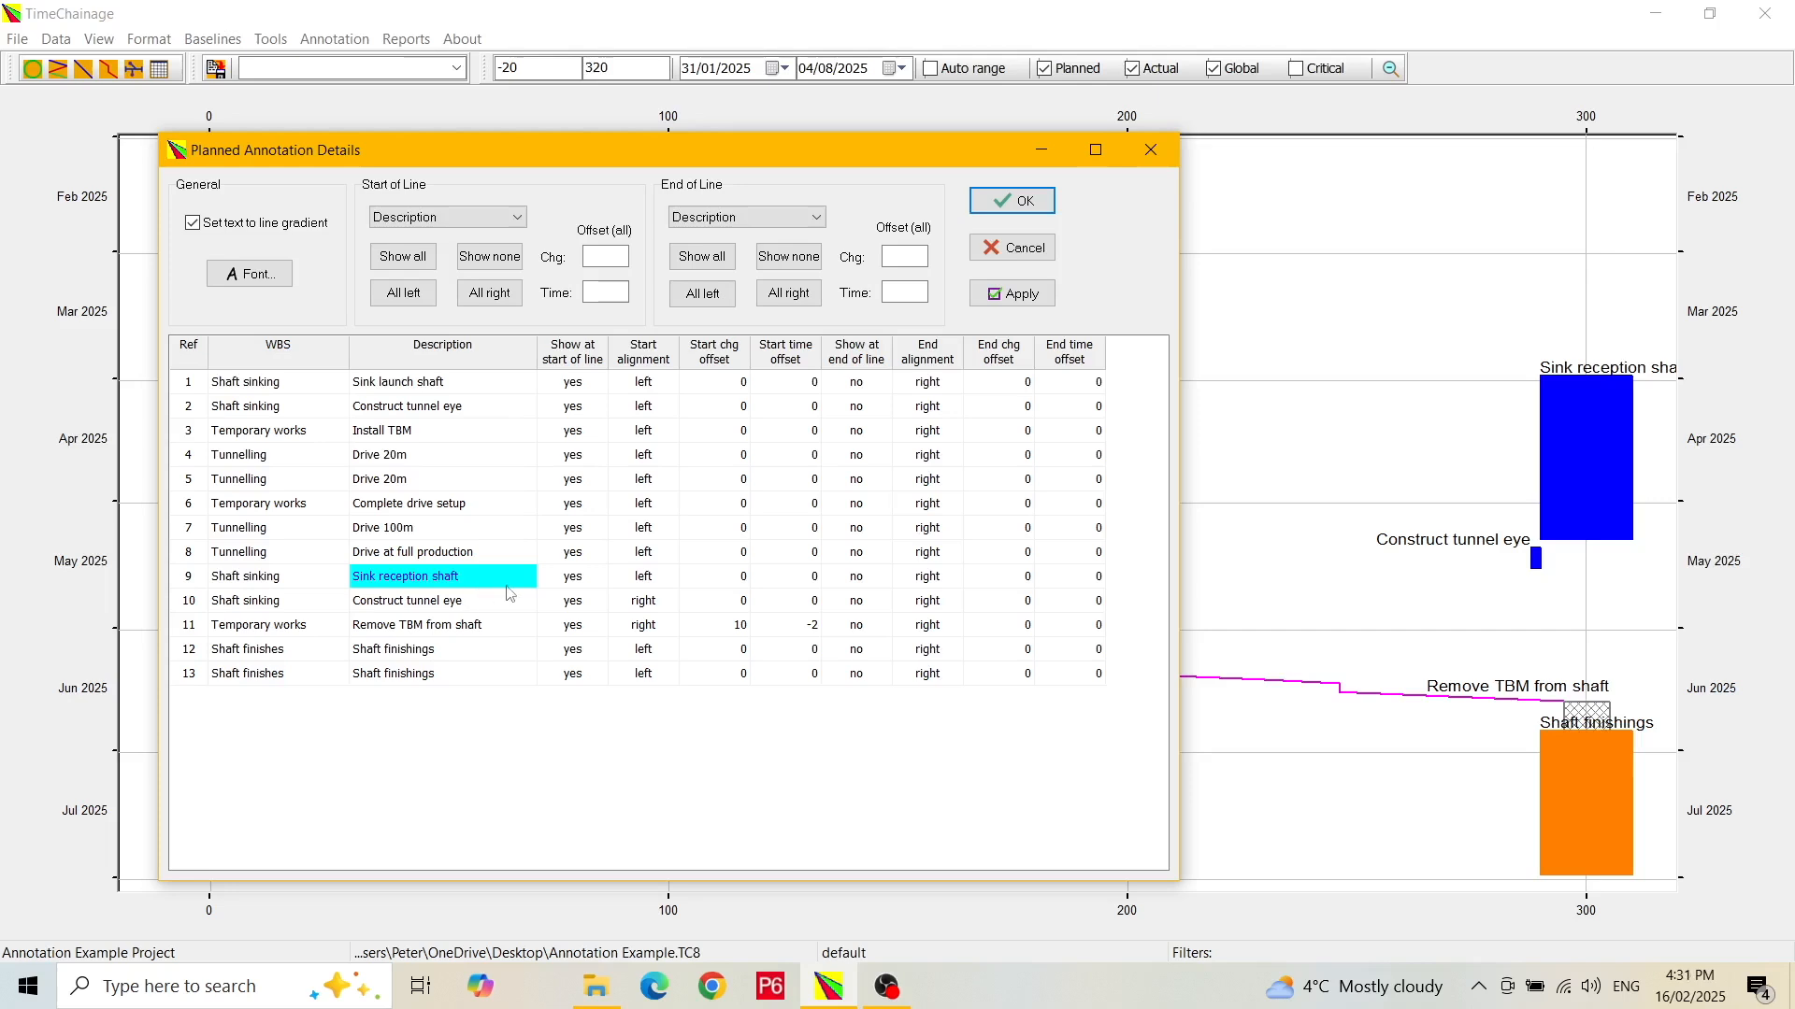
{"action": "double_click", "coordinate": [594, 584]}
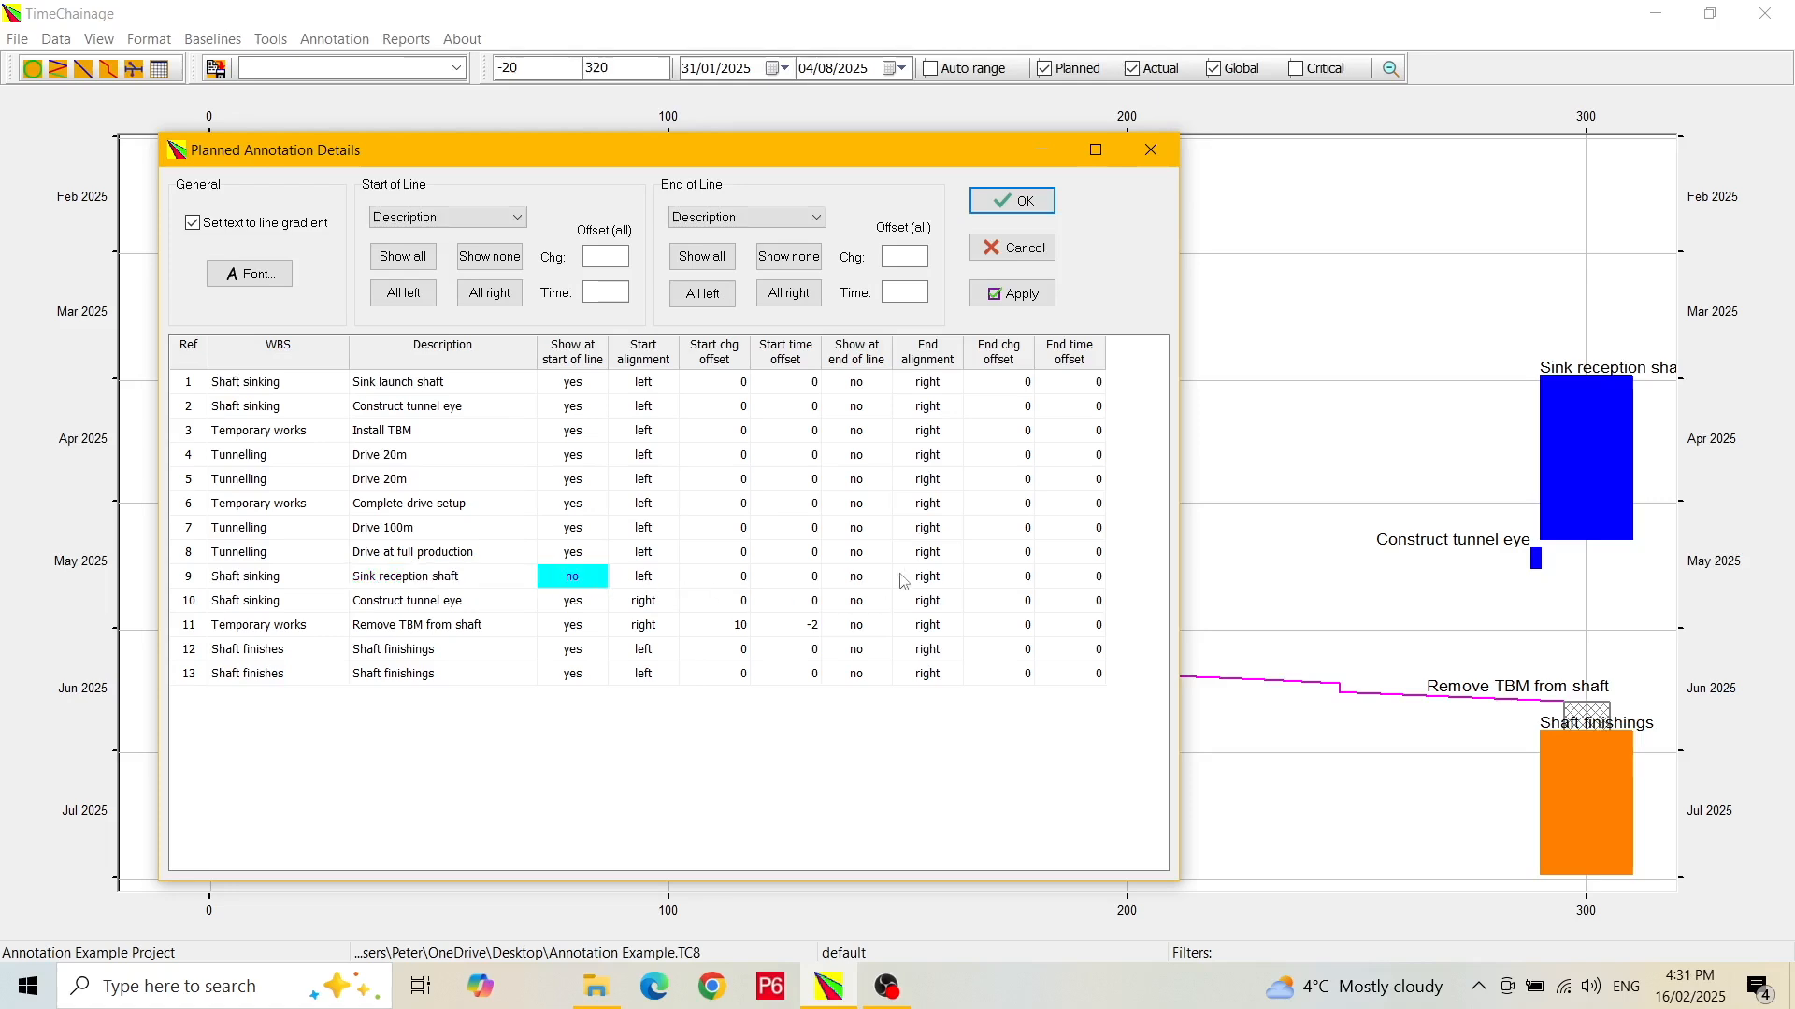
{"action": "double_click", "coordinate": [862, 582]}
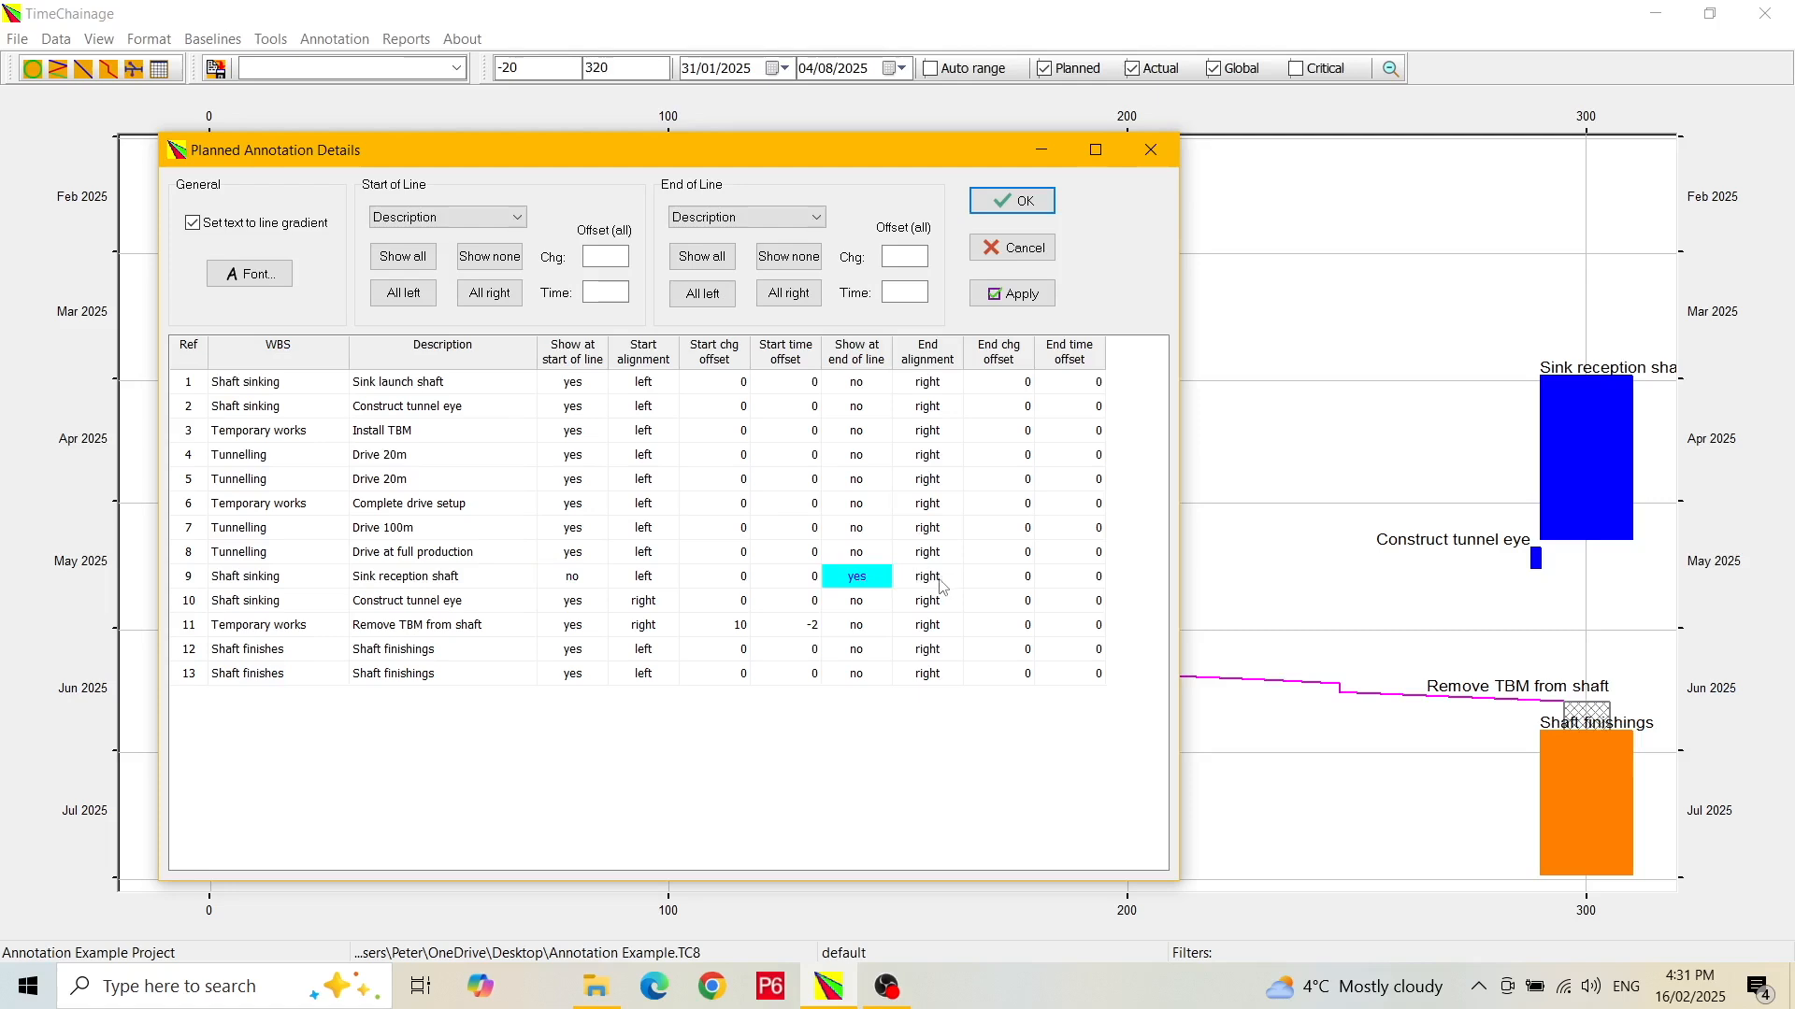
{"action": "left_click", "coordinate": [817, 221]}
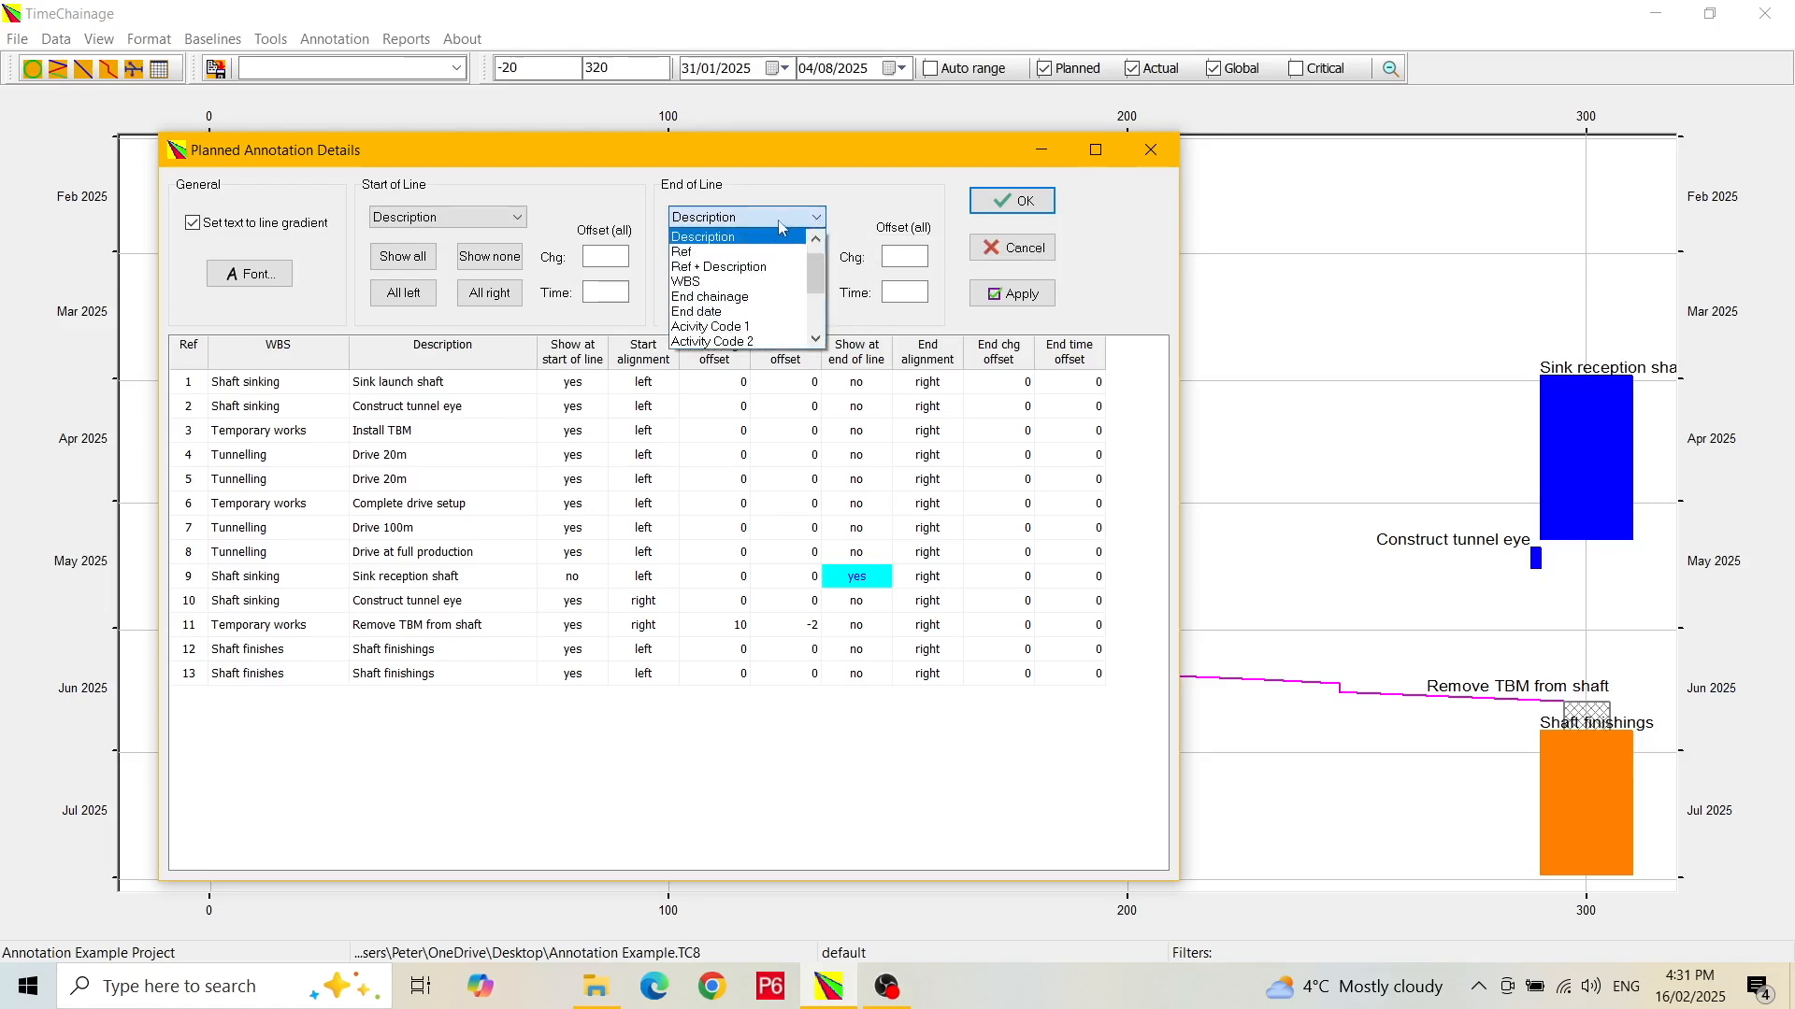
{"action": "left_click", "coordinate": [802, 234]}
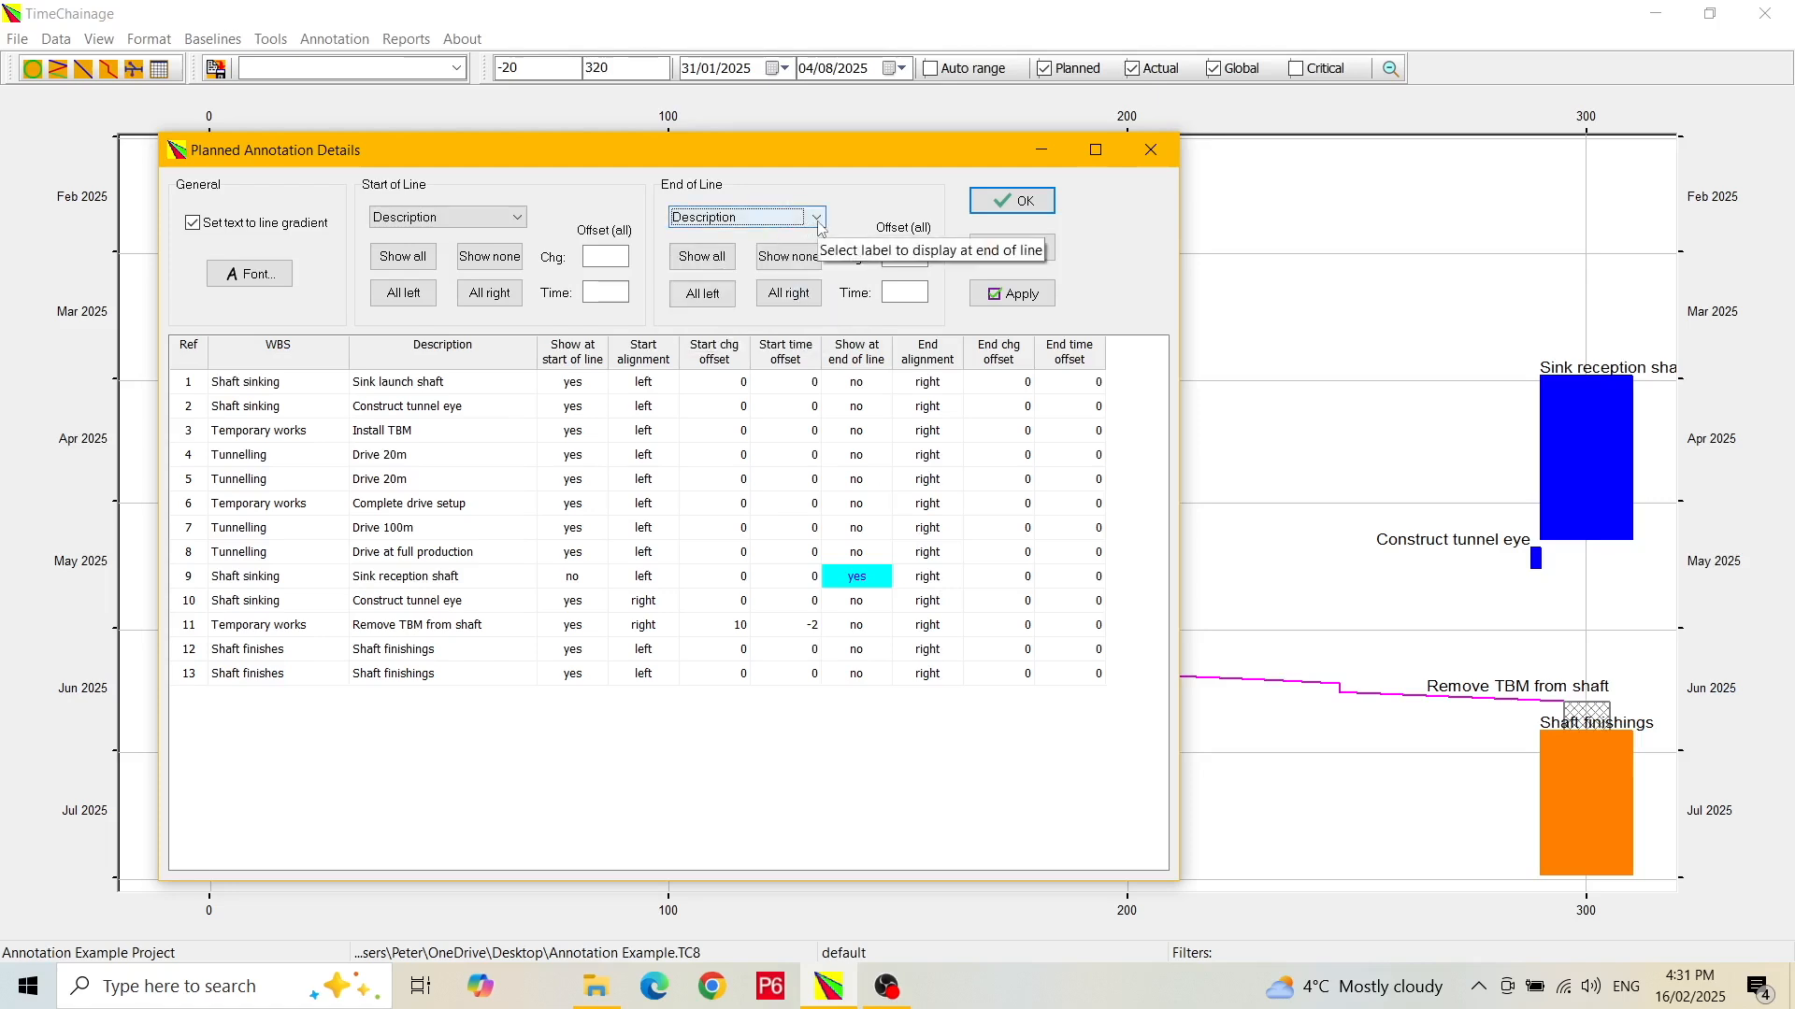
{"action": "left_click", "coordinate": [1019, 297]}
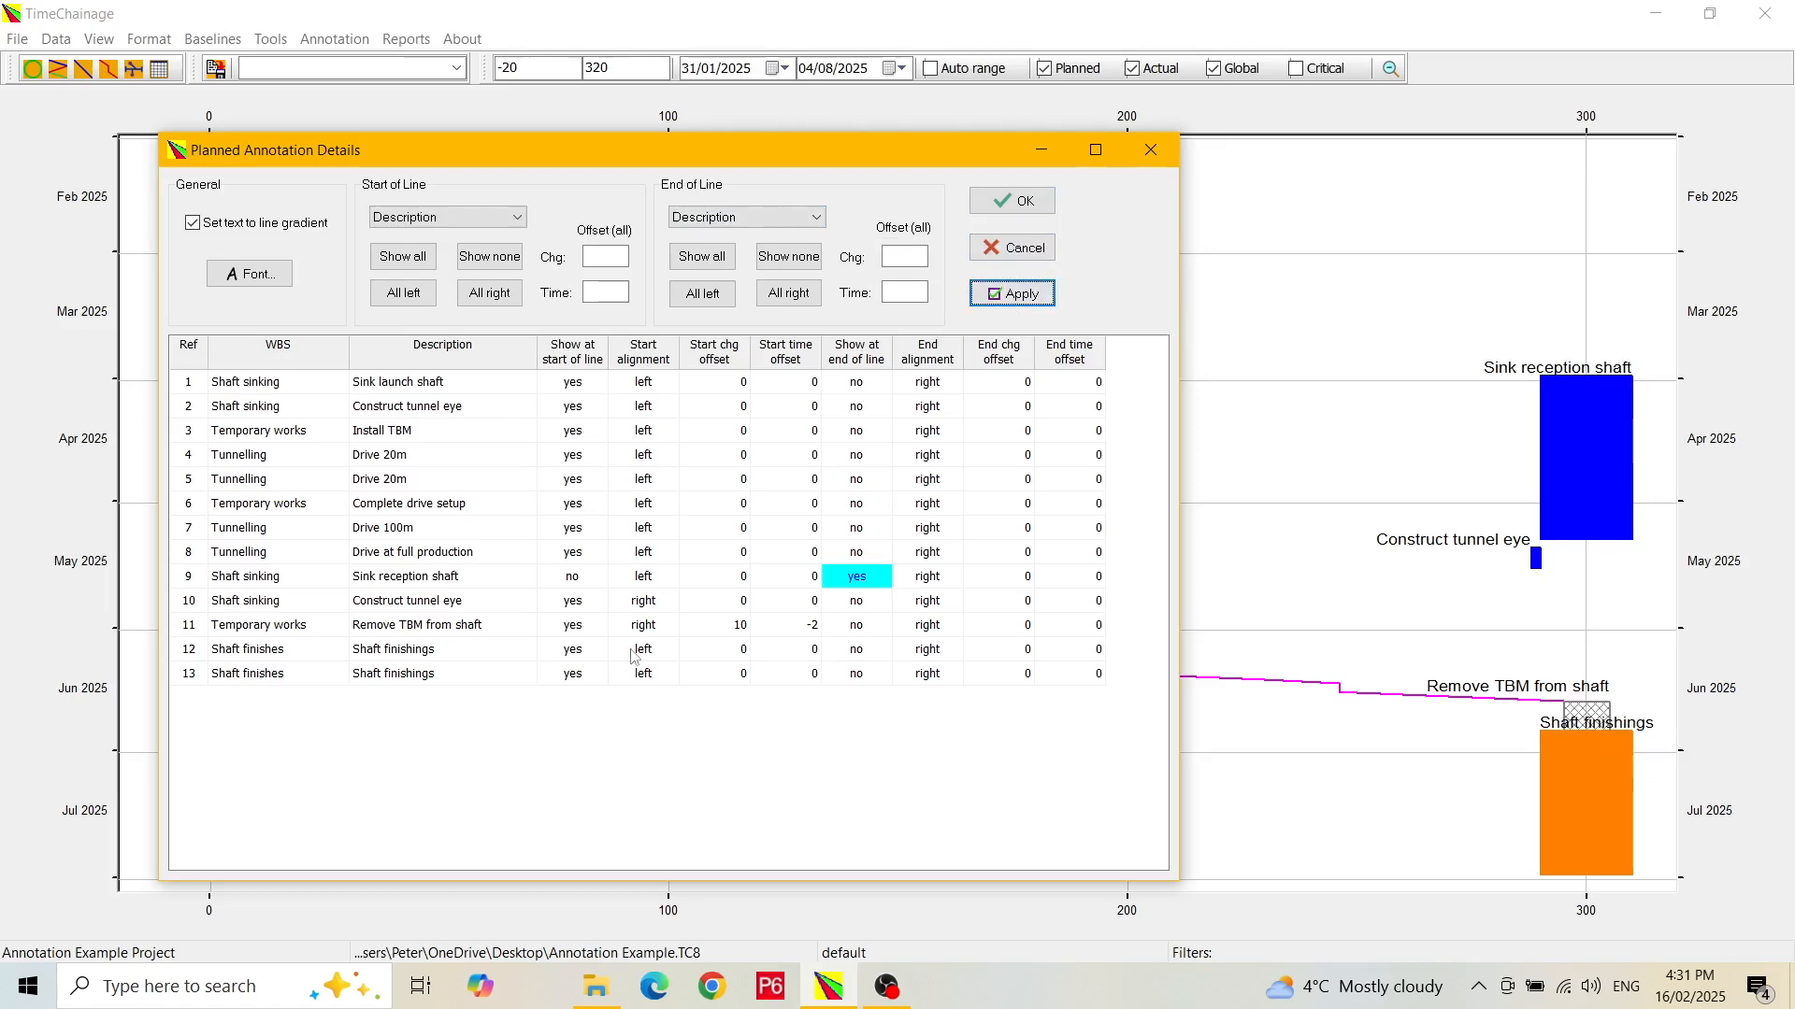
- Set the start alignment of Shaft finishings (Ref 13) to right, apply it, and move the dialog to uncover the chart's low-chainage tasks
{"action": "left_click", "coordinate": [444, 676]}
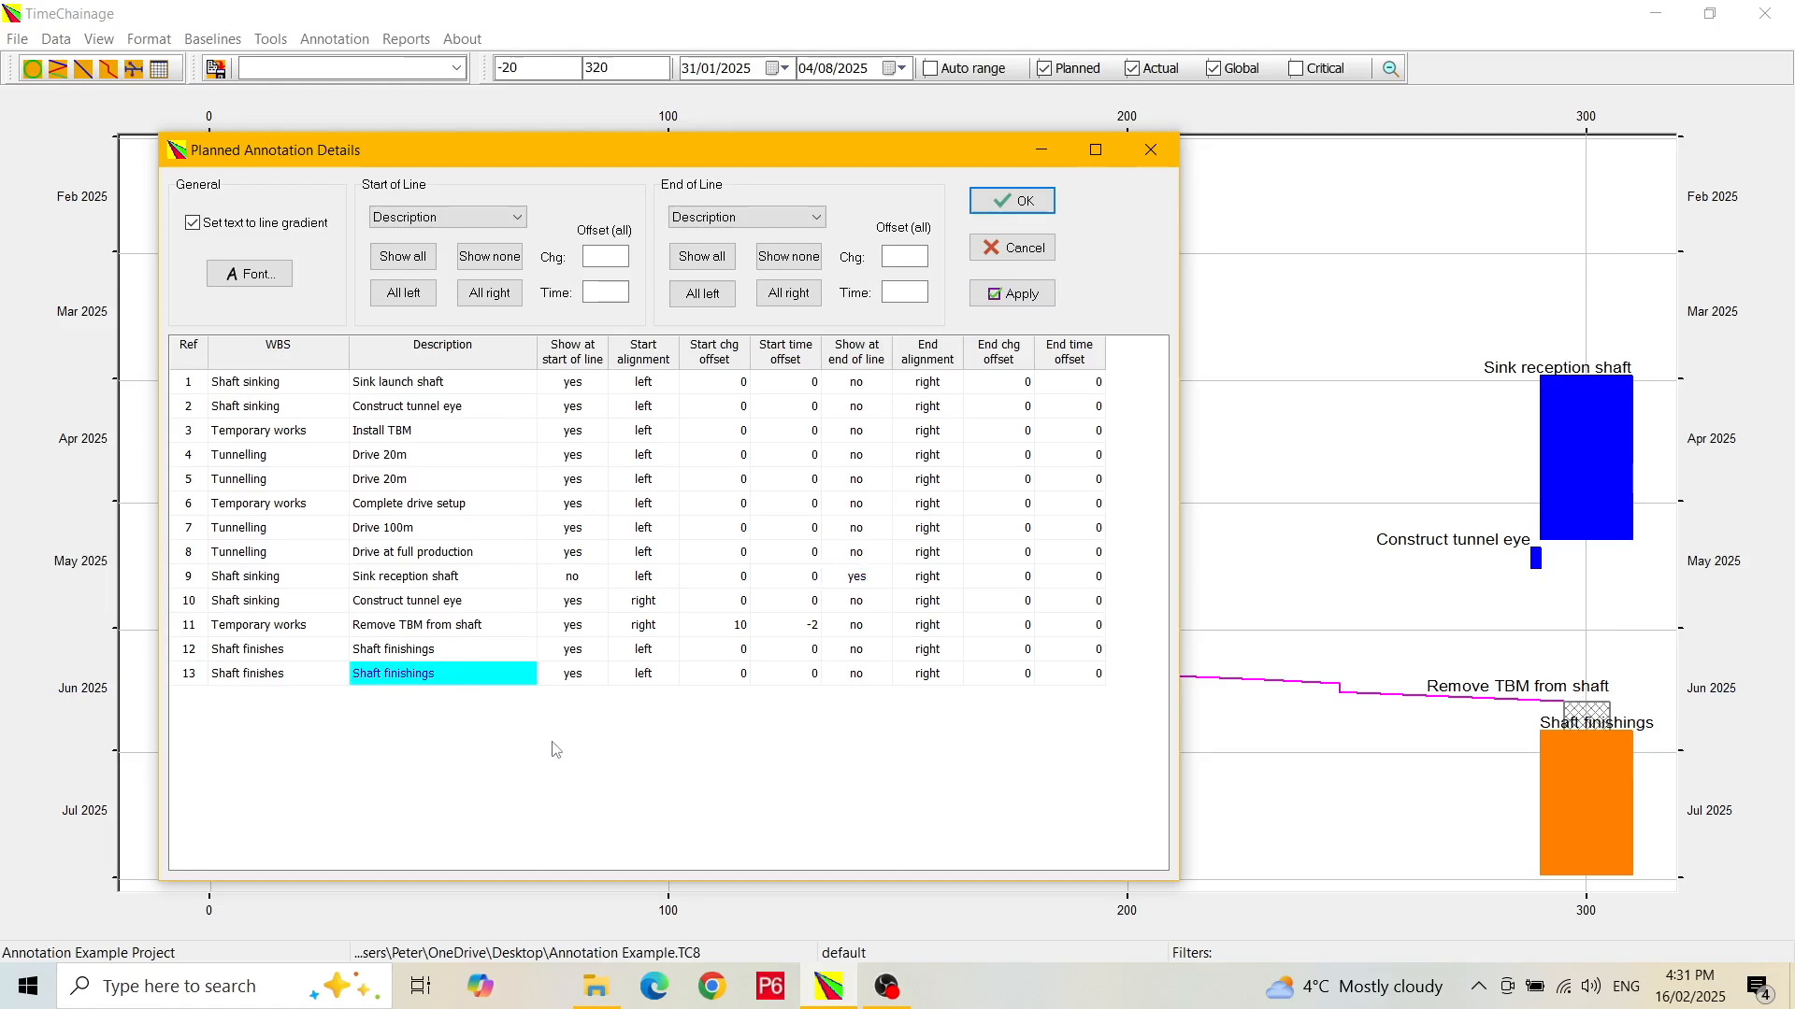
{"action": "left_click", "coordinate": [671, 680]}
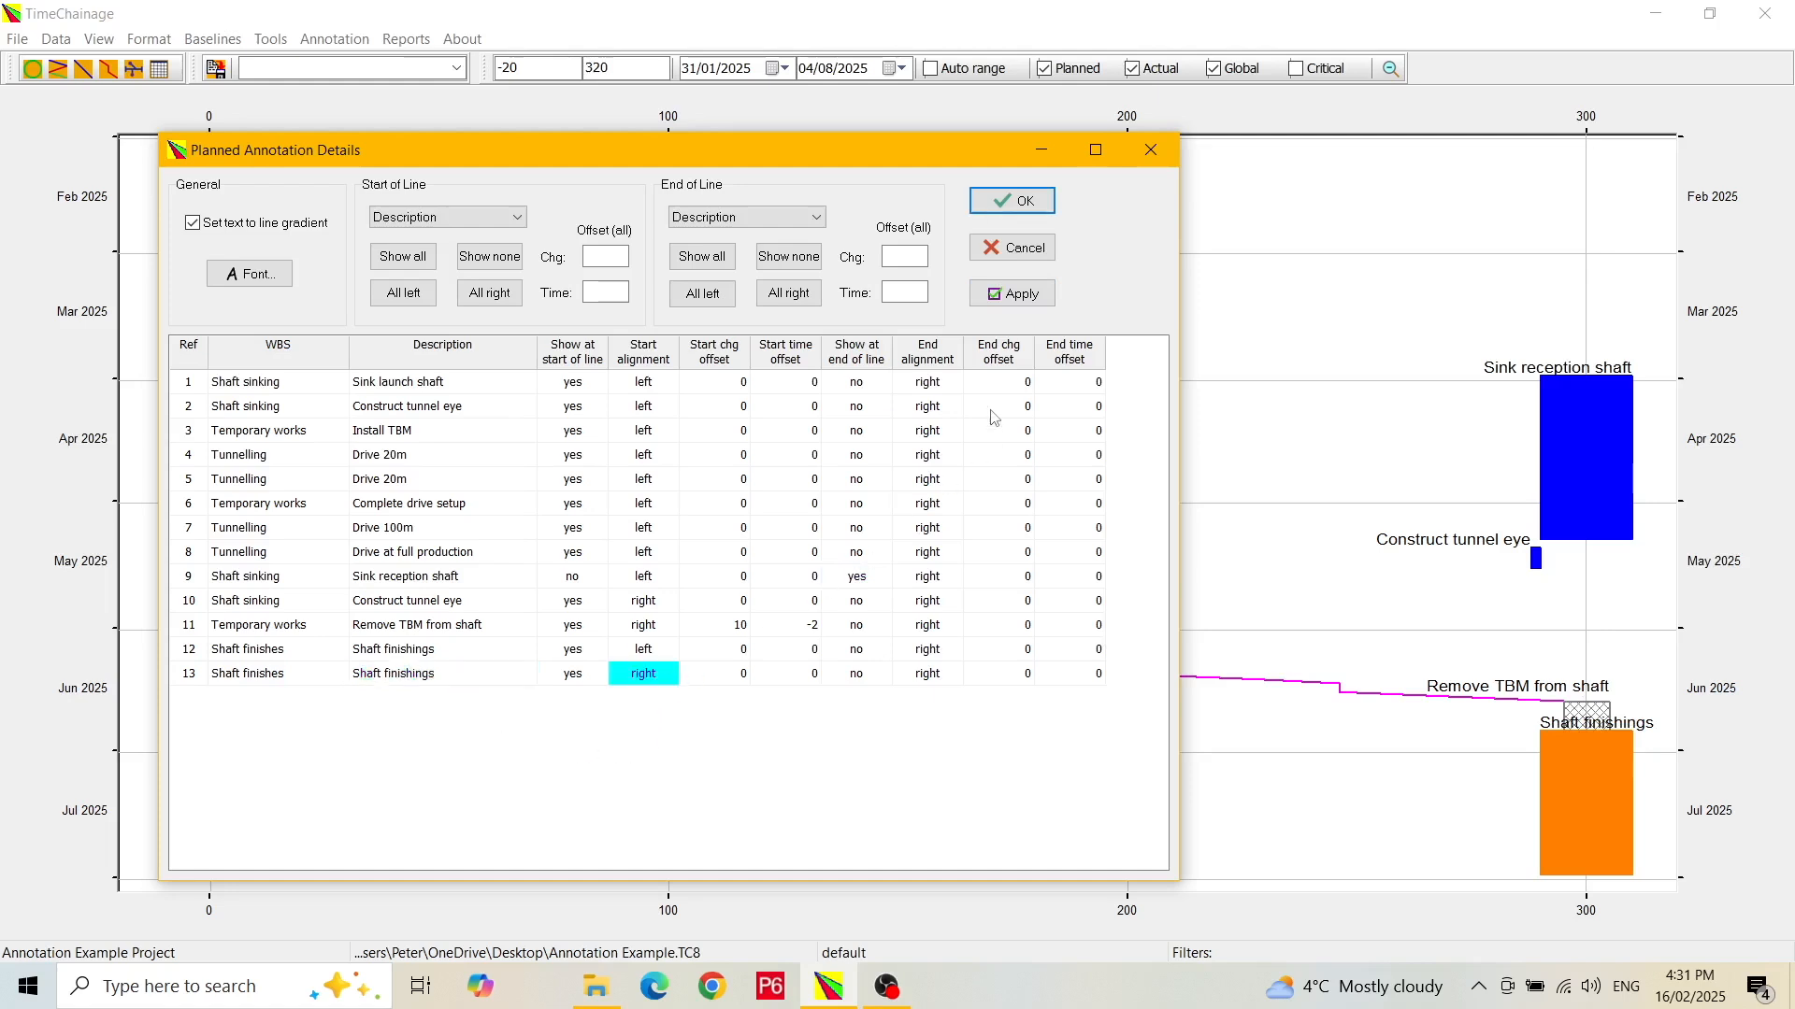
{"action": "left_click", "coordinate": [1011, 297]}
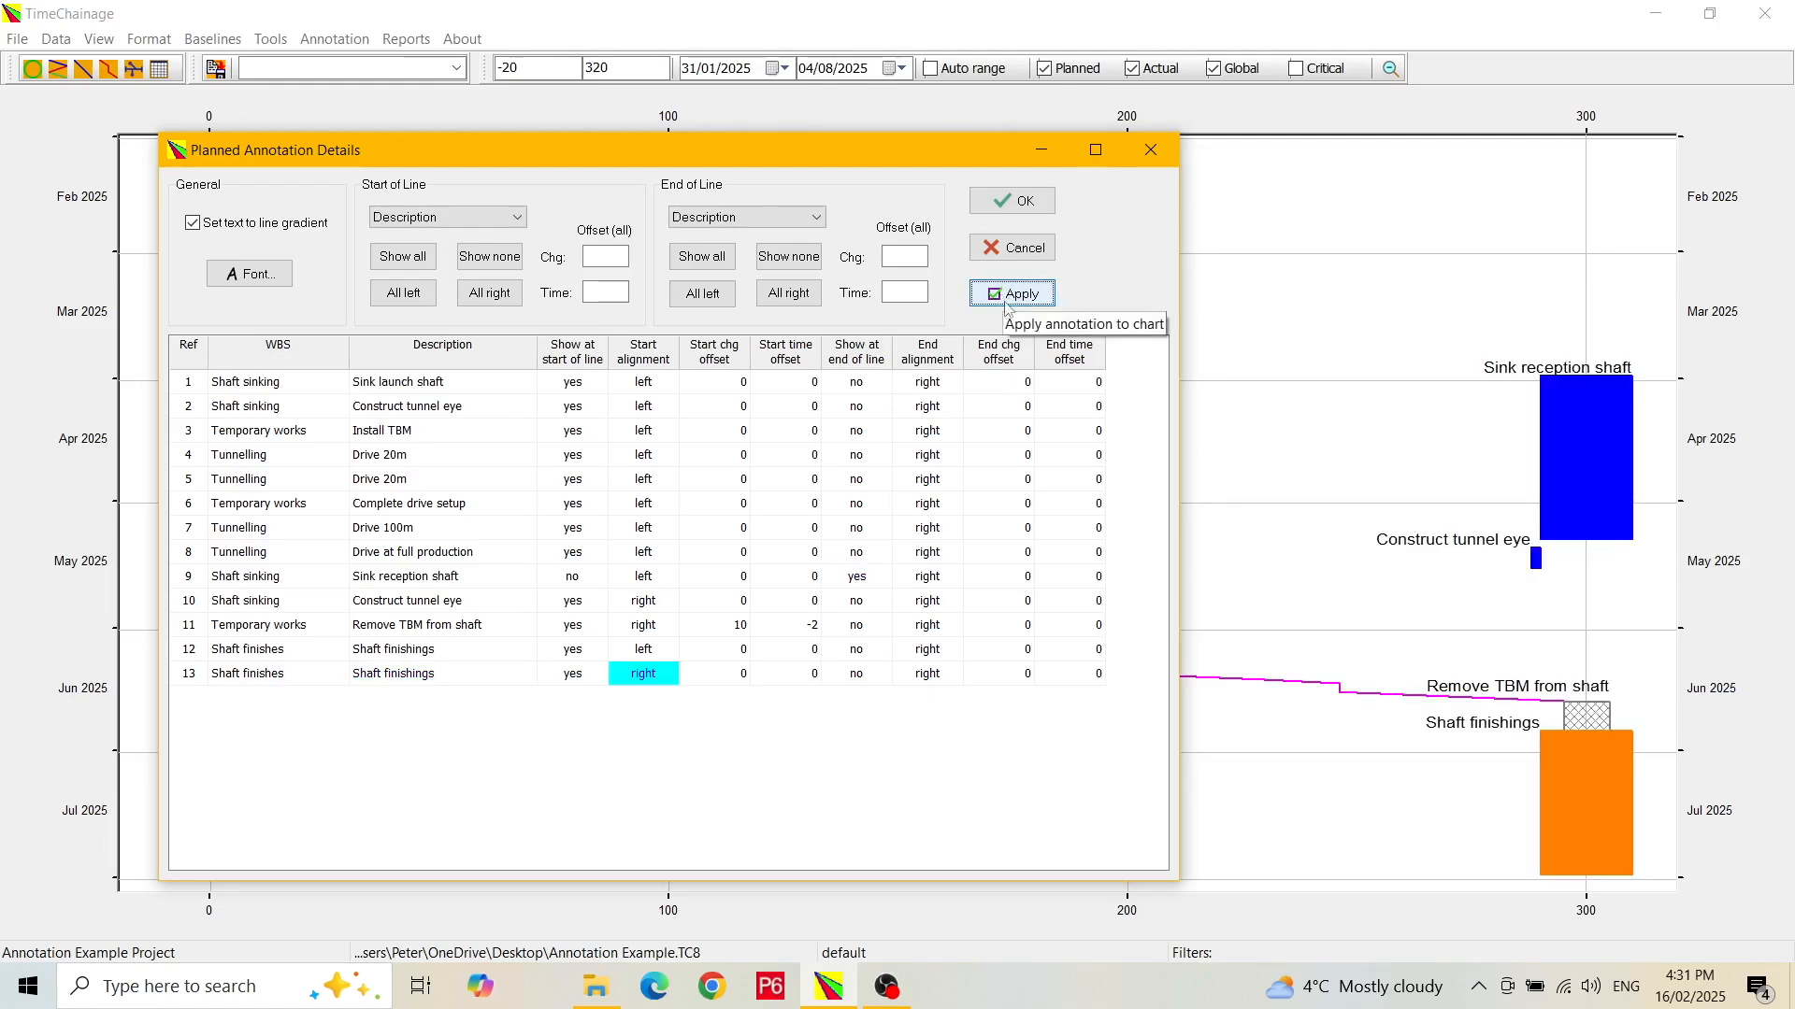
{"action": "mouse_move", "coordinate": [858, 152]}
{"action": "left_mouse_down"}
{"action": "mouse_move", "coordinate": [1421, 149]}
{"action": "mouse_move", "coordinate": [1374, 142]}
{"action": "left_mouse_up"}
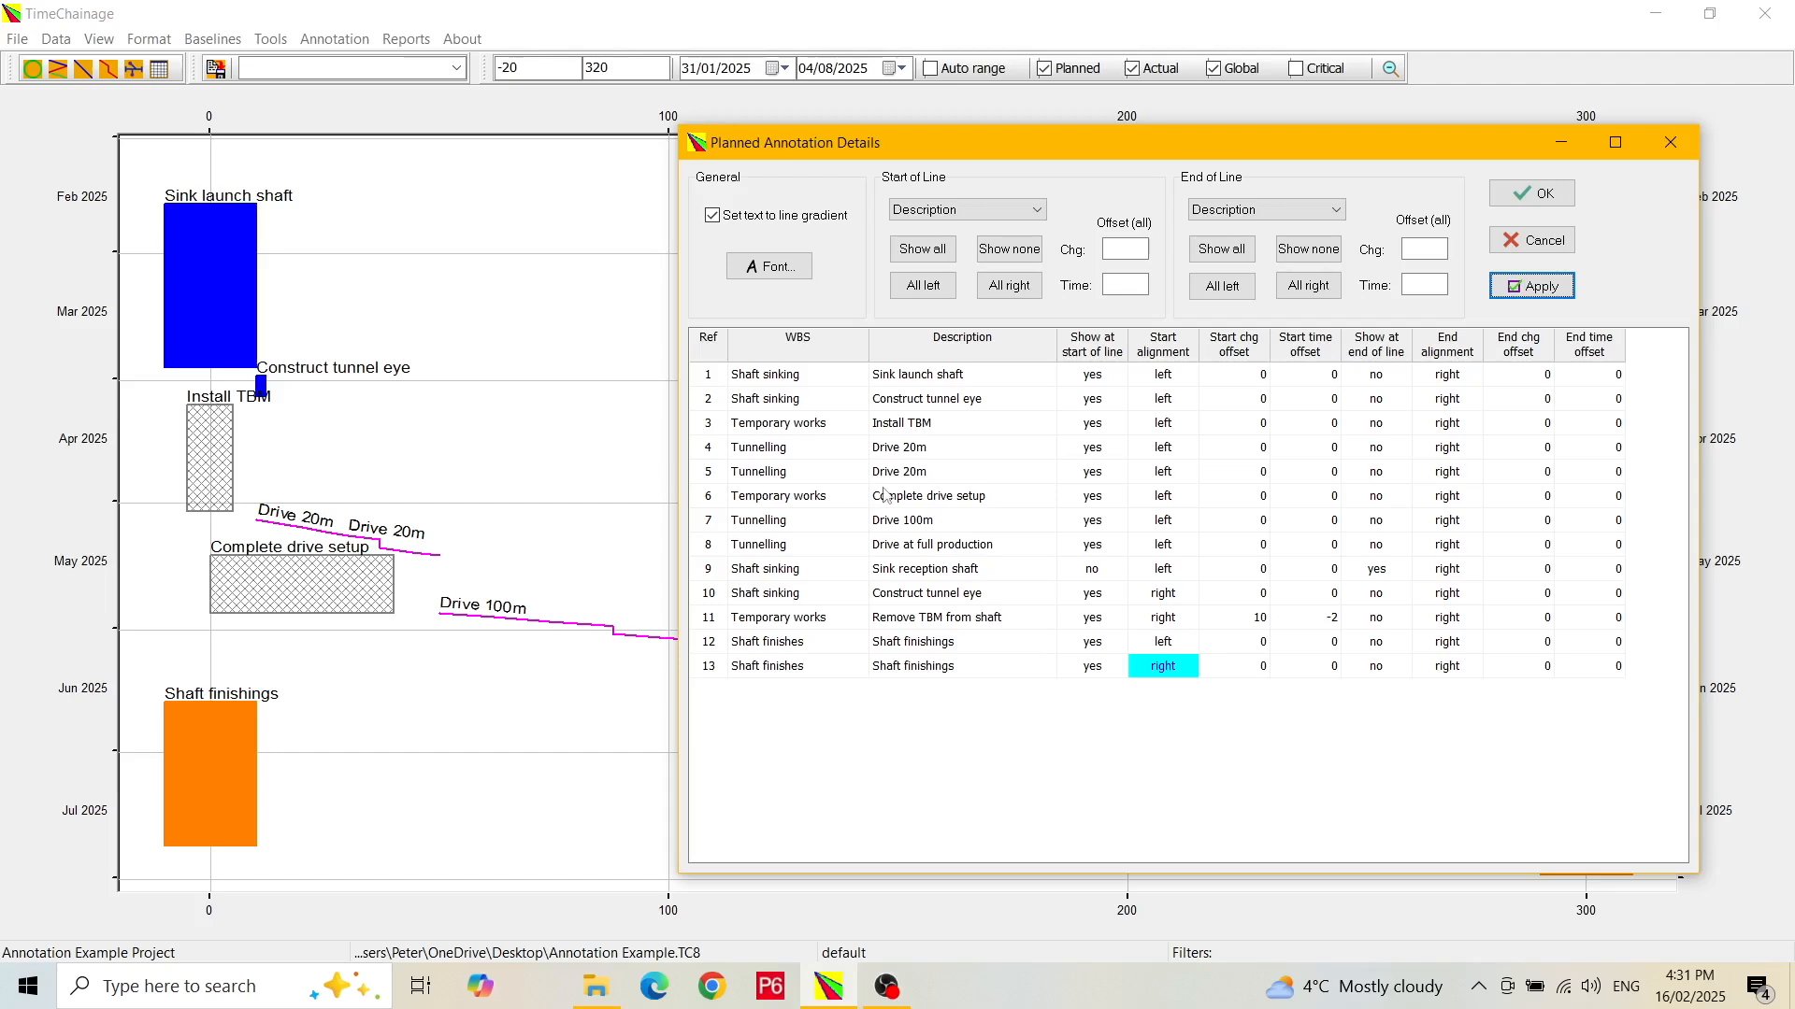
- Give Install TBM a start chainage offset of 11 and a start time offset of 10, and apply them to the chart
{"action": "left_click", "coordinate": [1003, 430]}
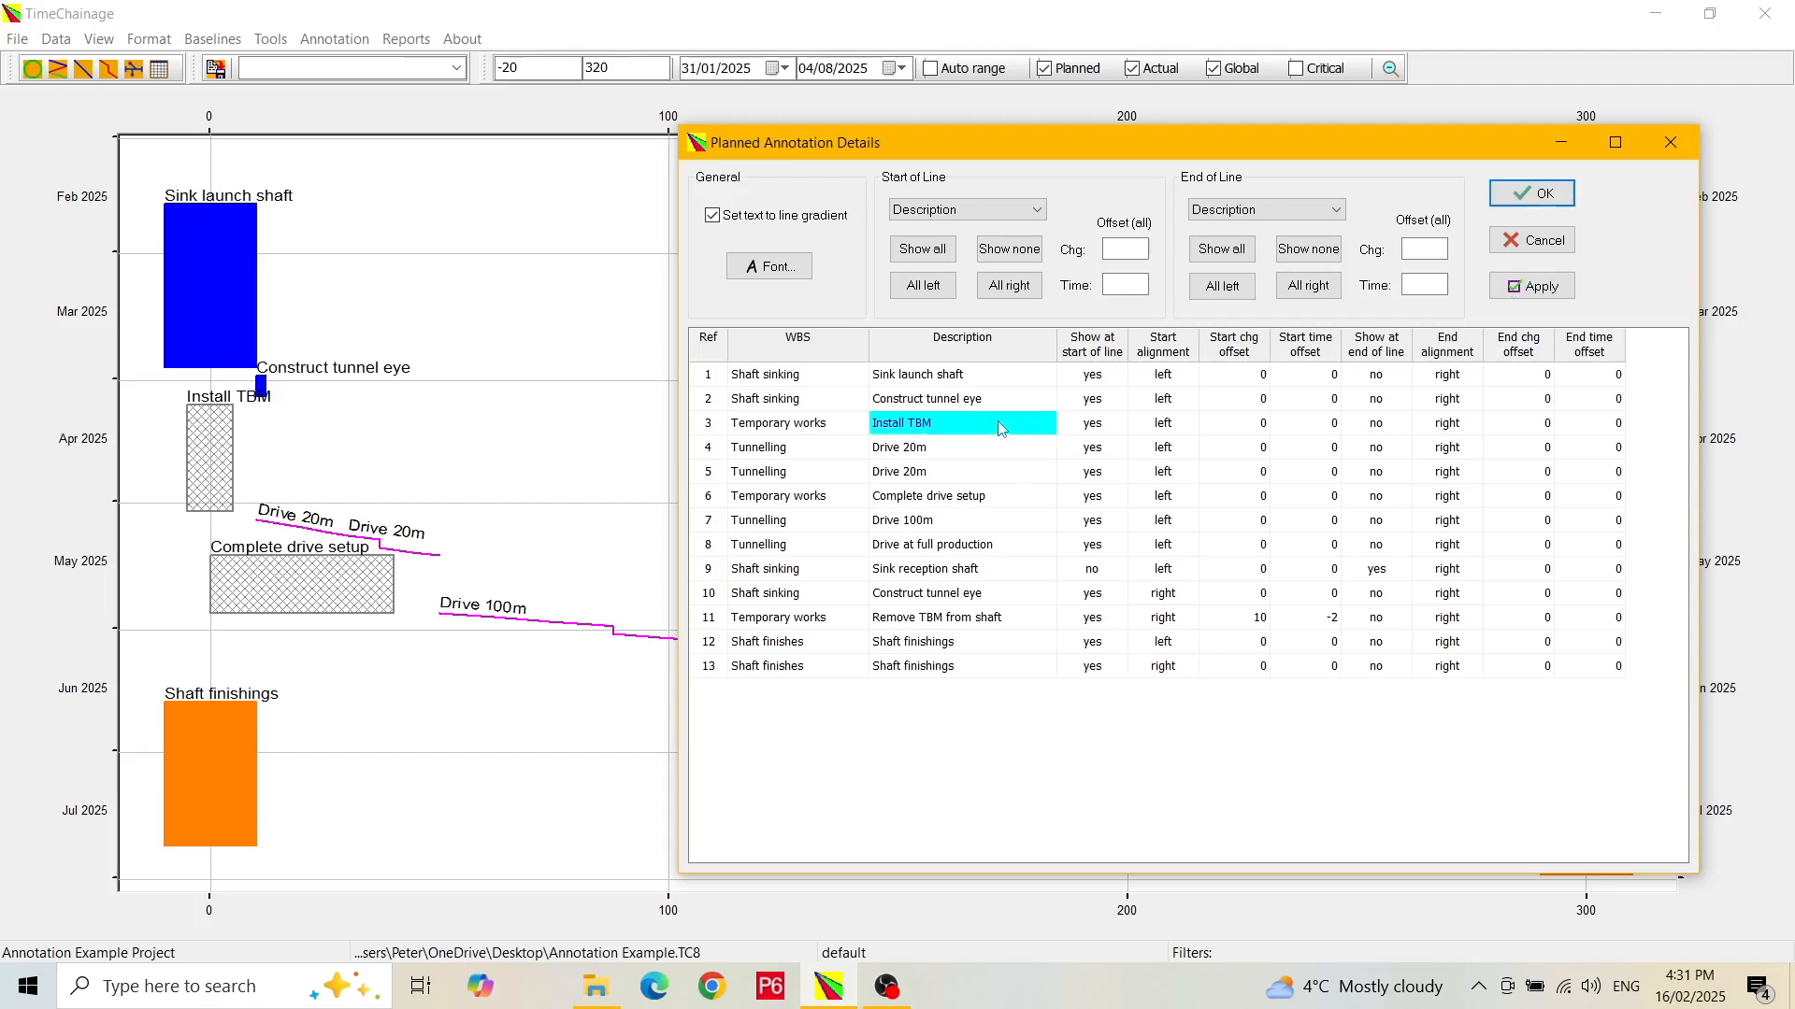
{"action": "left_click", "coordinate": [1253, 426]}
{"action": "type", "text": "11"}
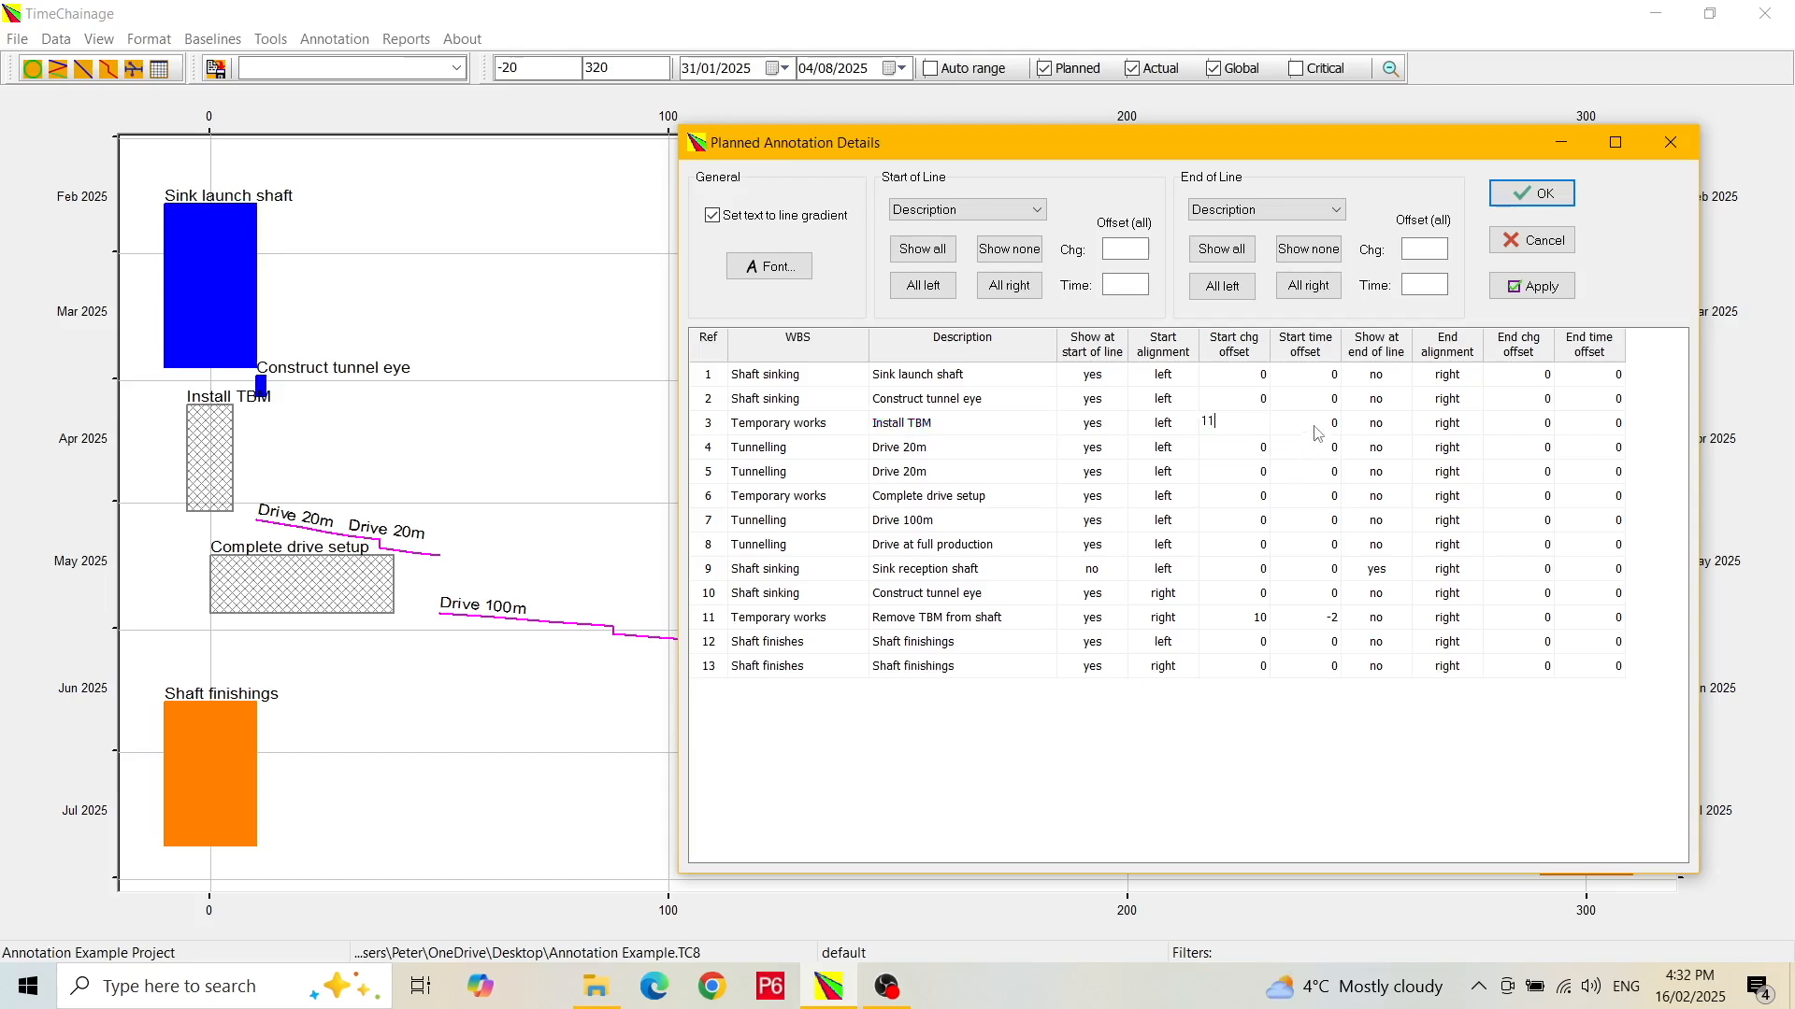
{"action": "left_click", "coordinate": [1317, 433]}
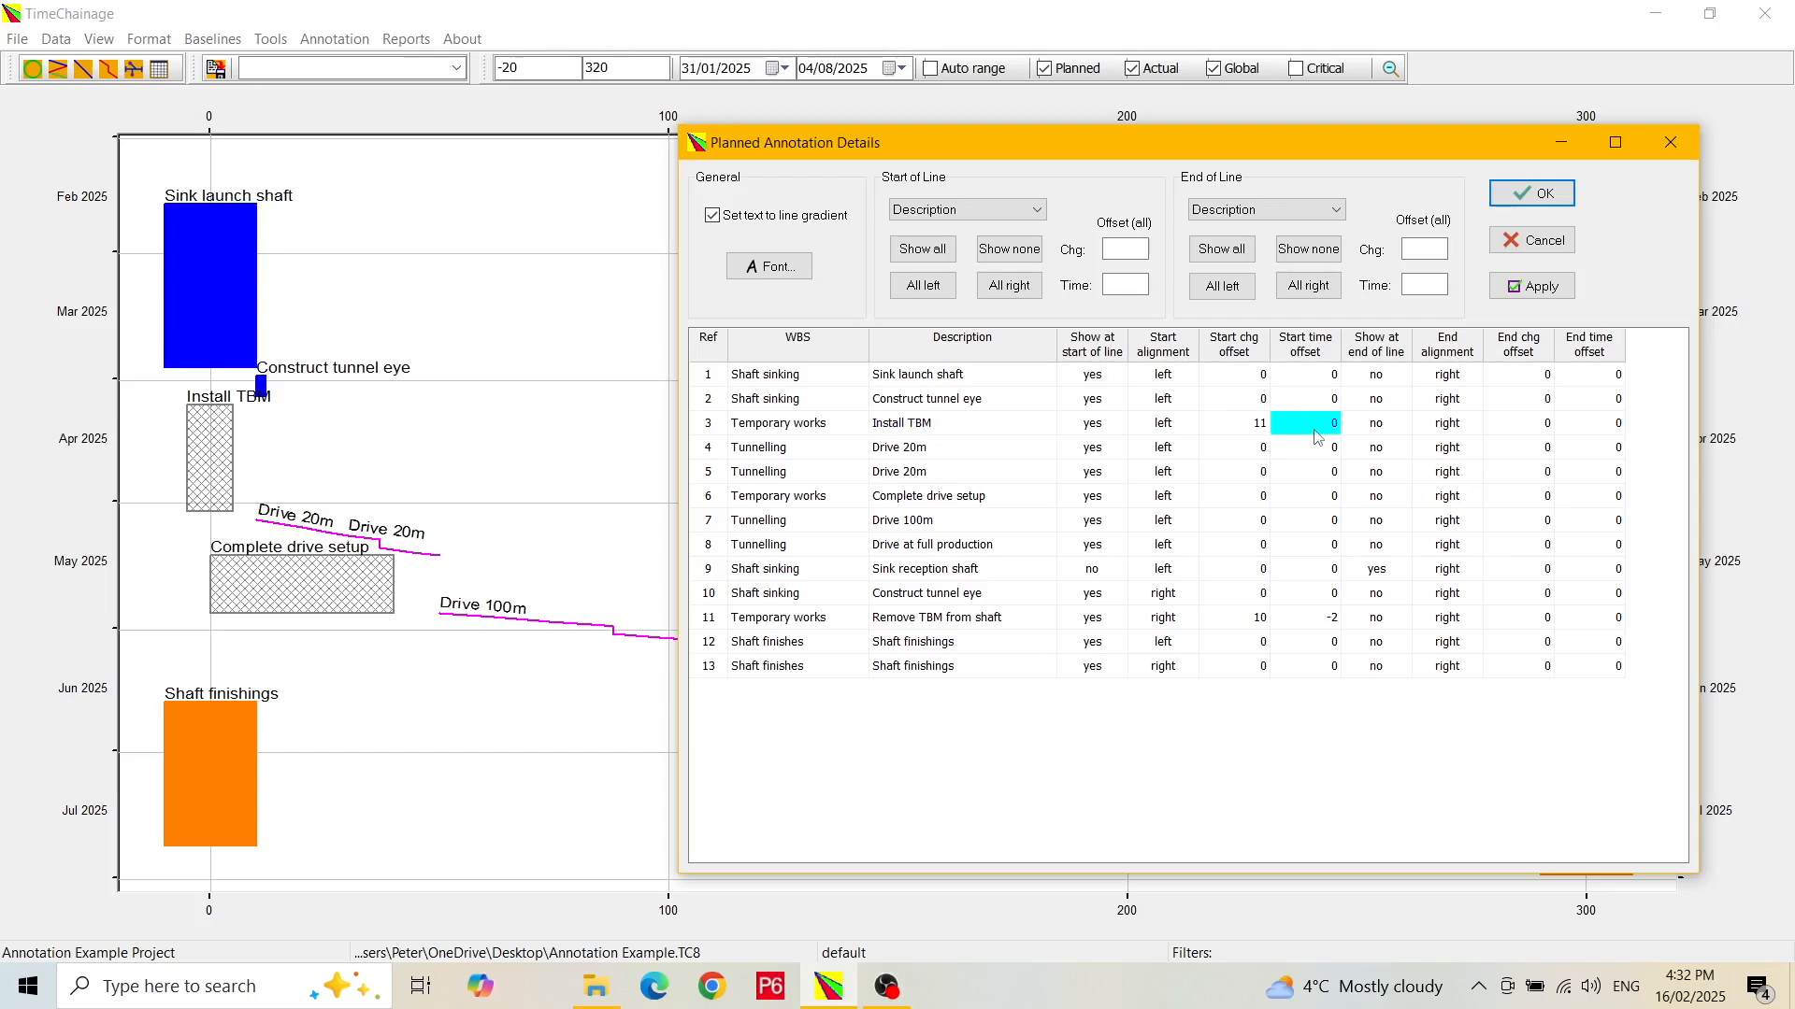
{"action": "type", "text": "10"}
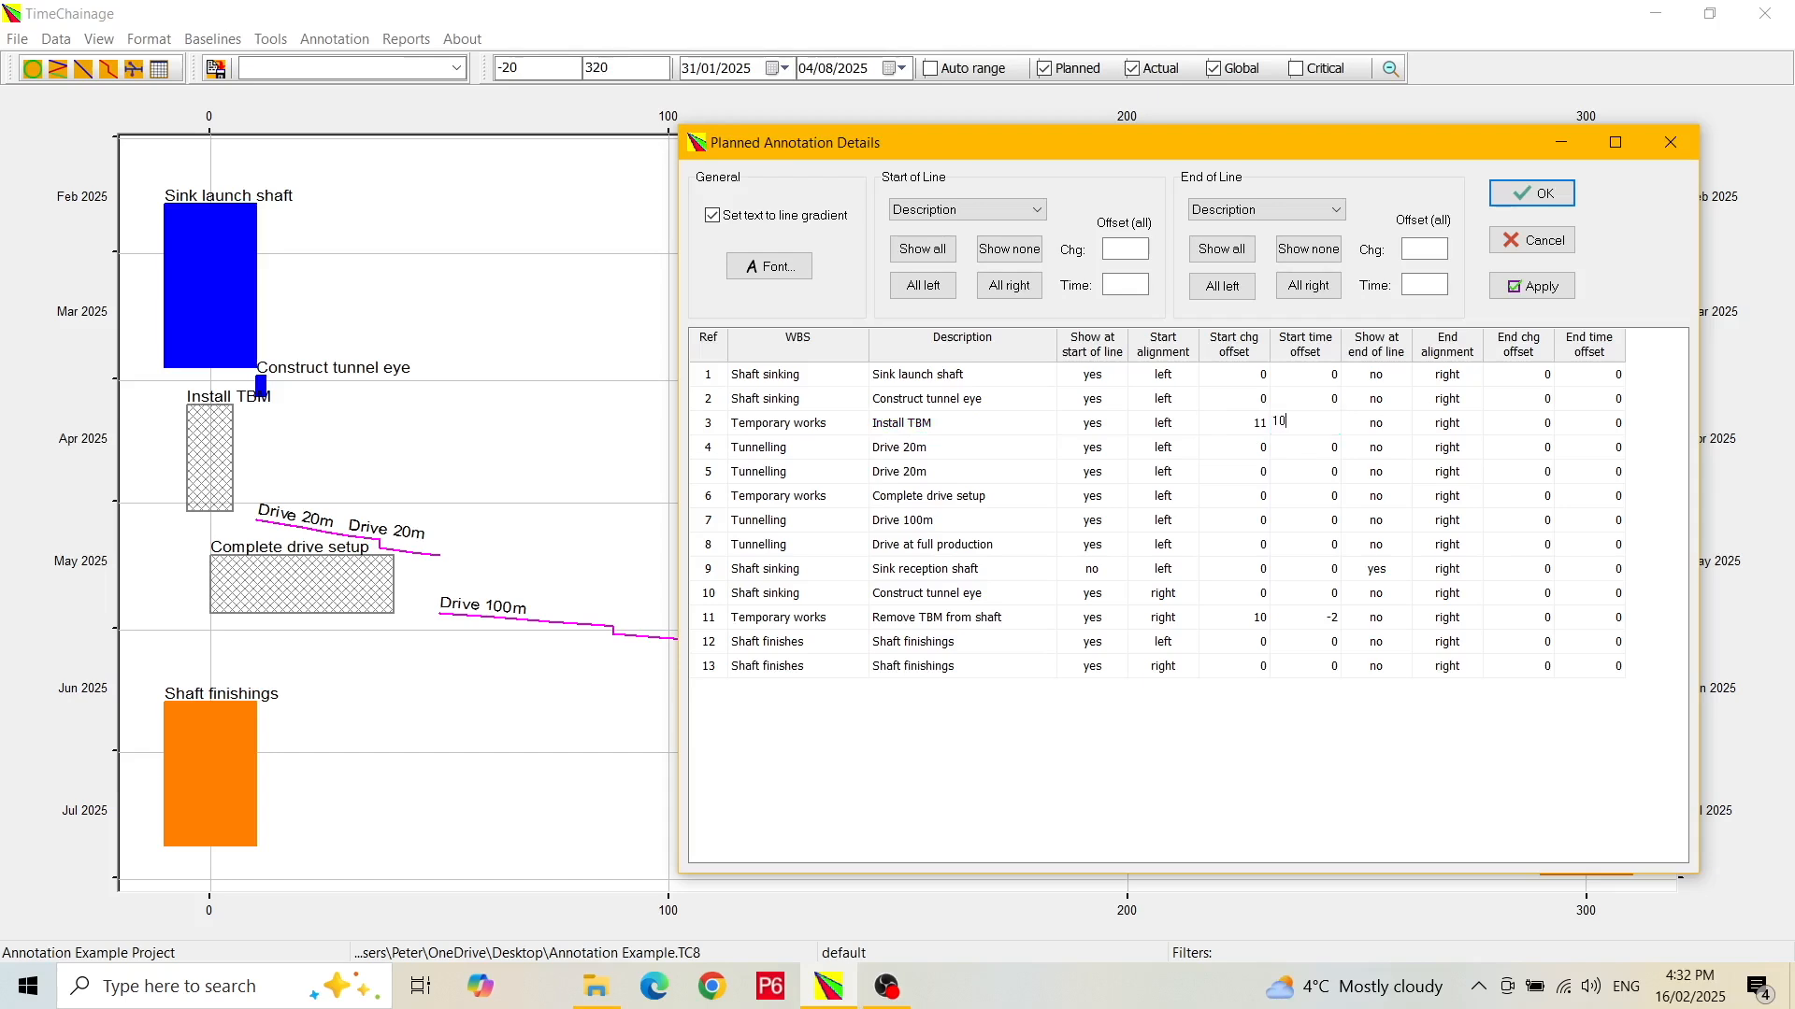
{"action": "left_click", "coordinate": [1570, 290]}
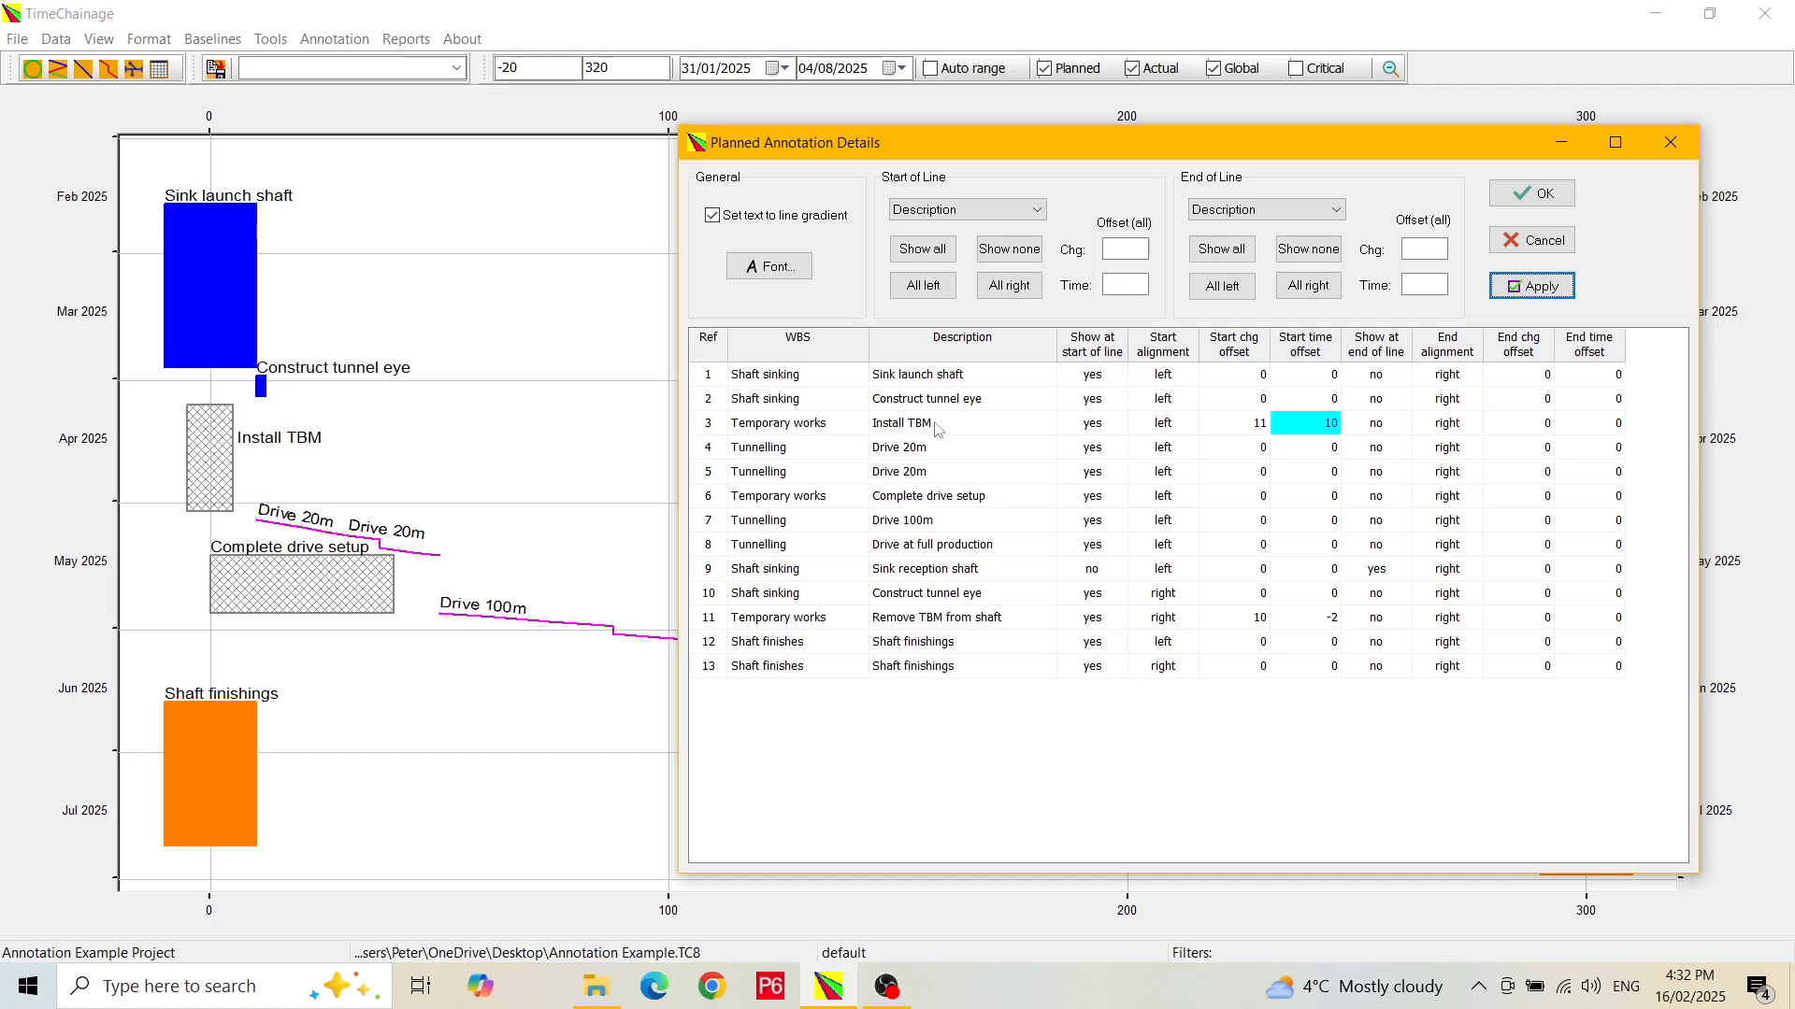
- Set the start chainage offset of Construct tunnel eye (Ref 2) to 2 and select the first Drive 20m task
{"action": "left_click", "coordinate": [1253, 399]}
{"action": "type", "text": "2"}
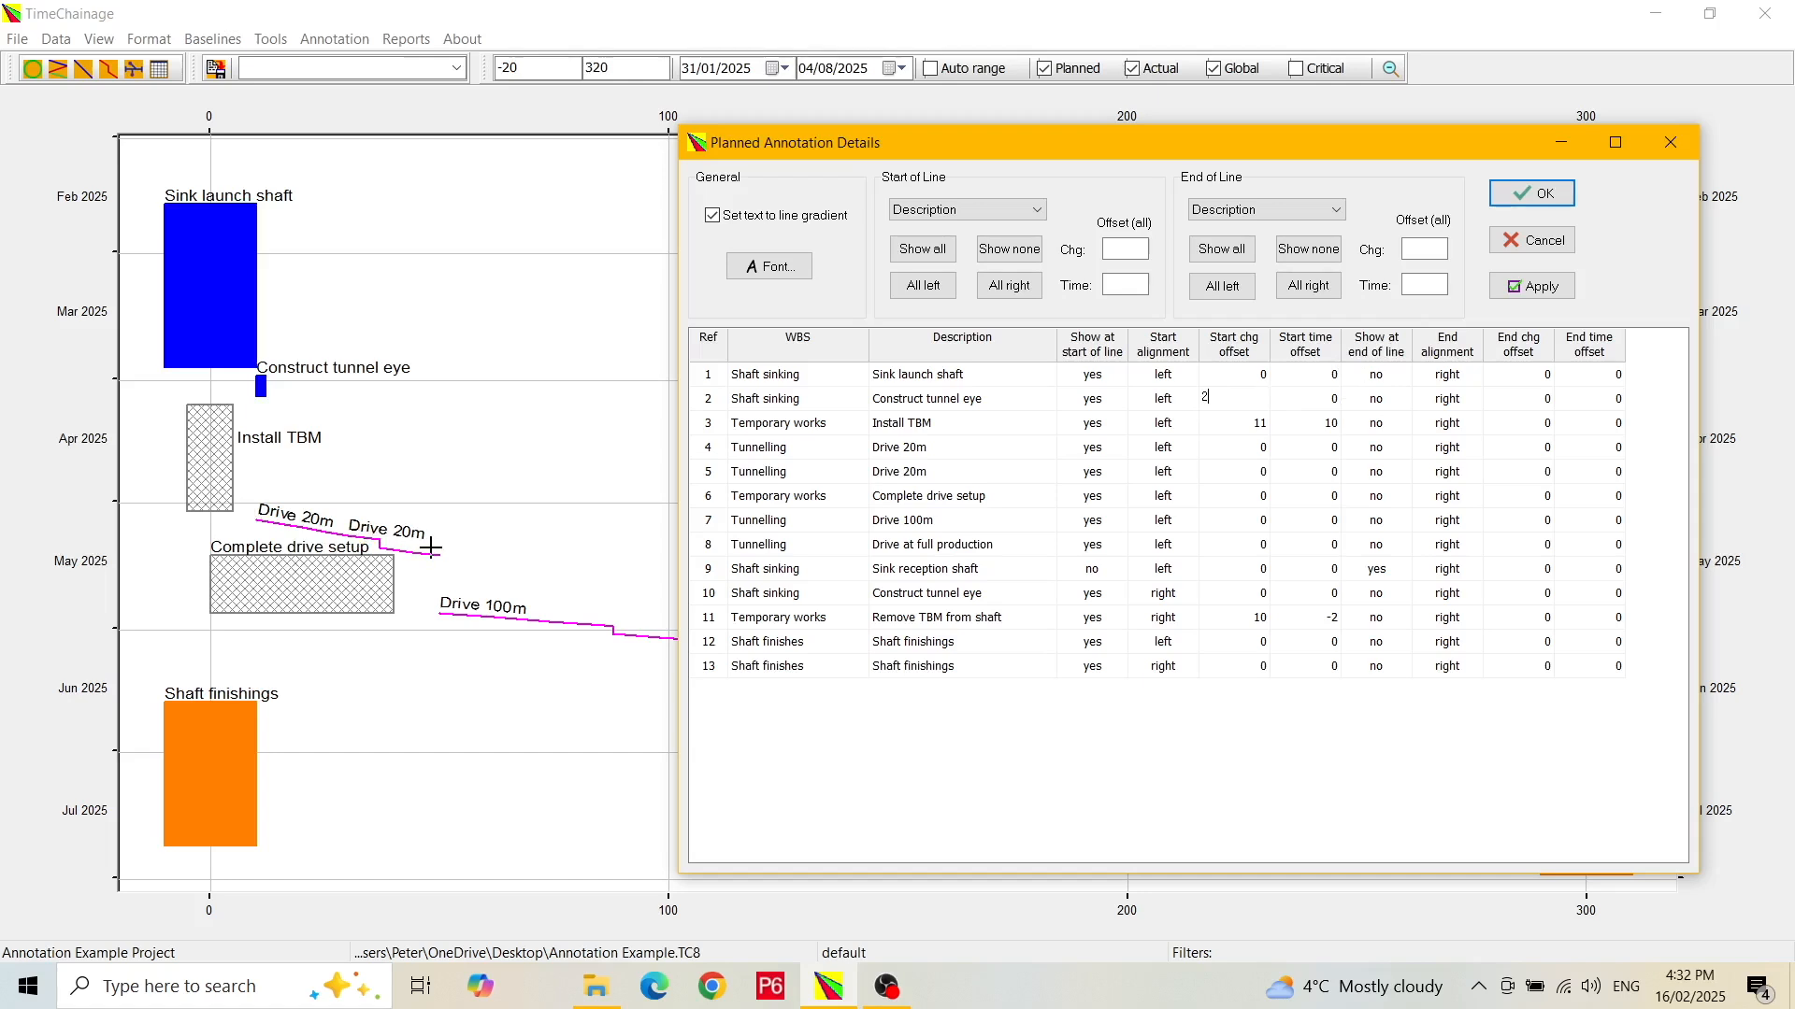
{"action": "left_click", "coordinate": [972, 455]}
{"action": "left_click", "coordinate": [968, 479]}
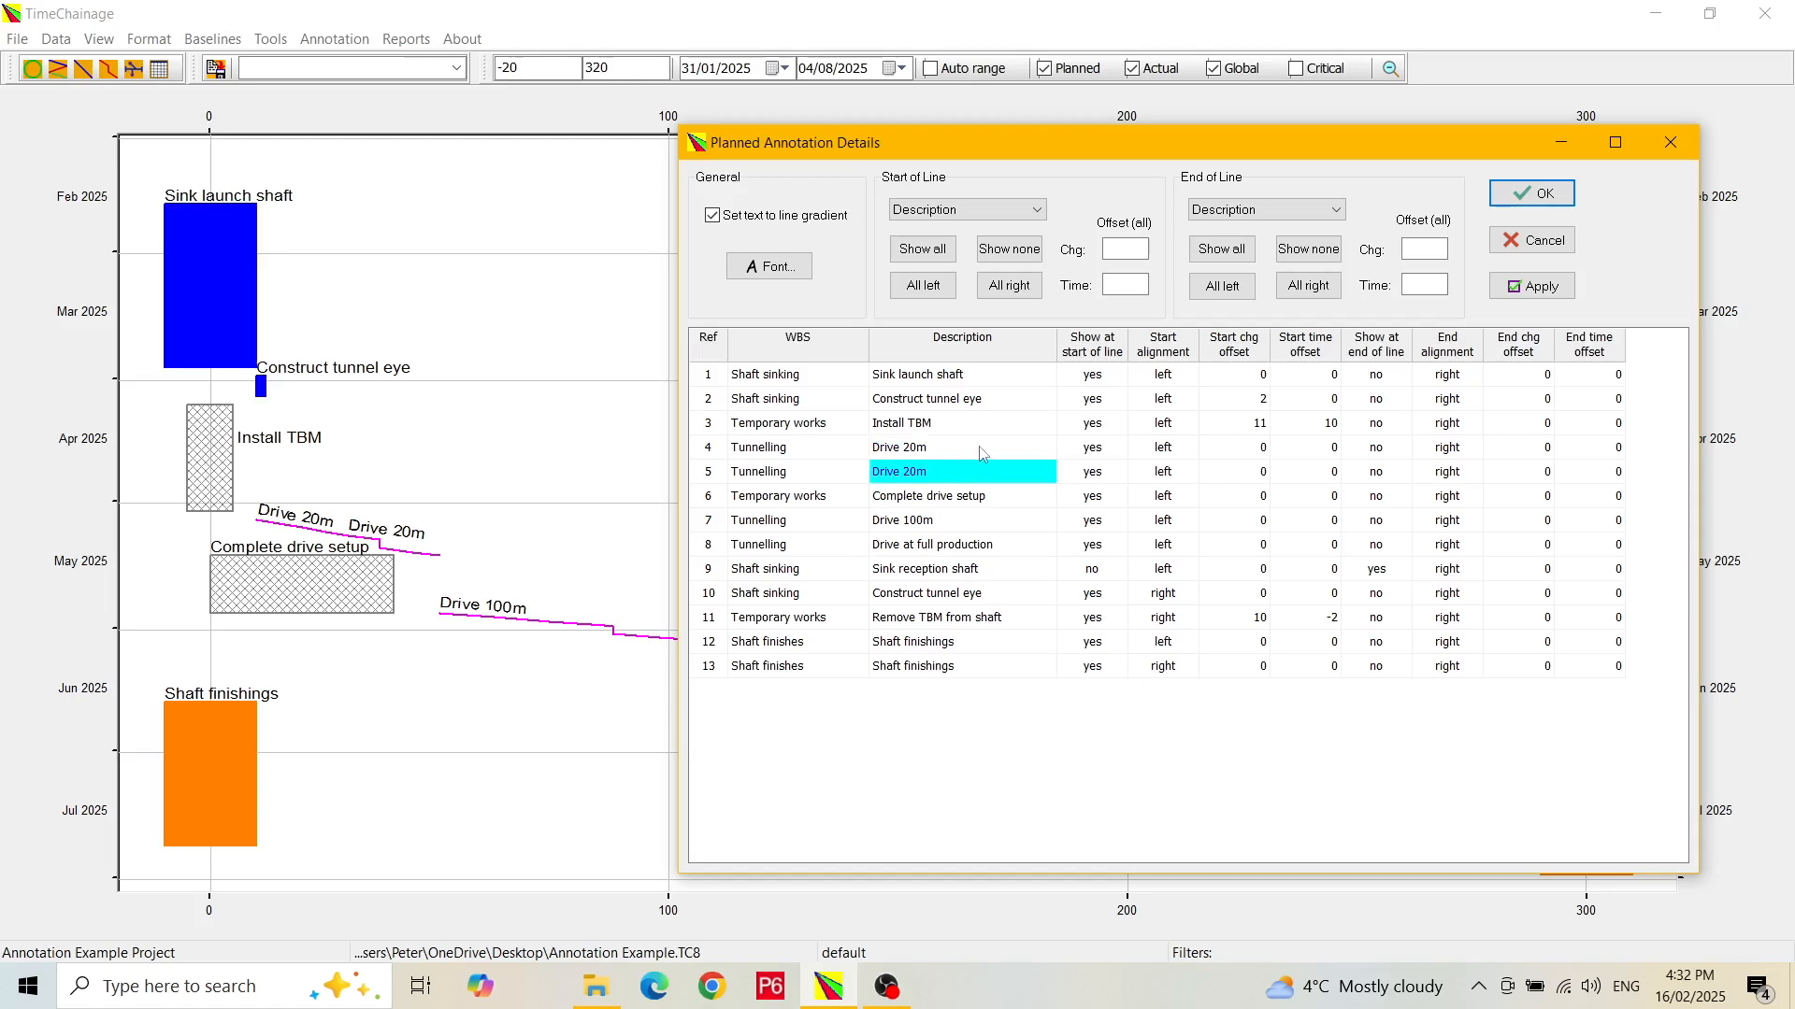
{"action": "left_click", "coordinate": [981, 453]}
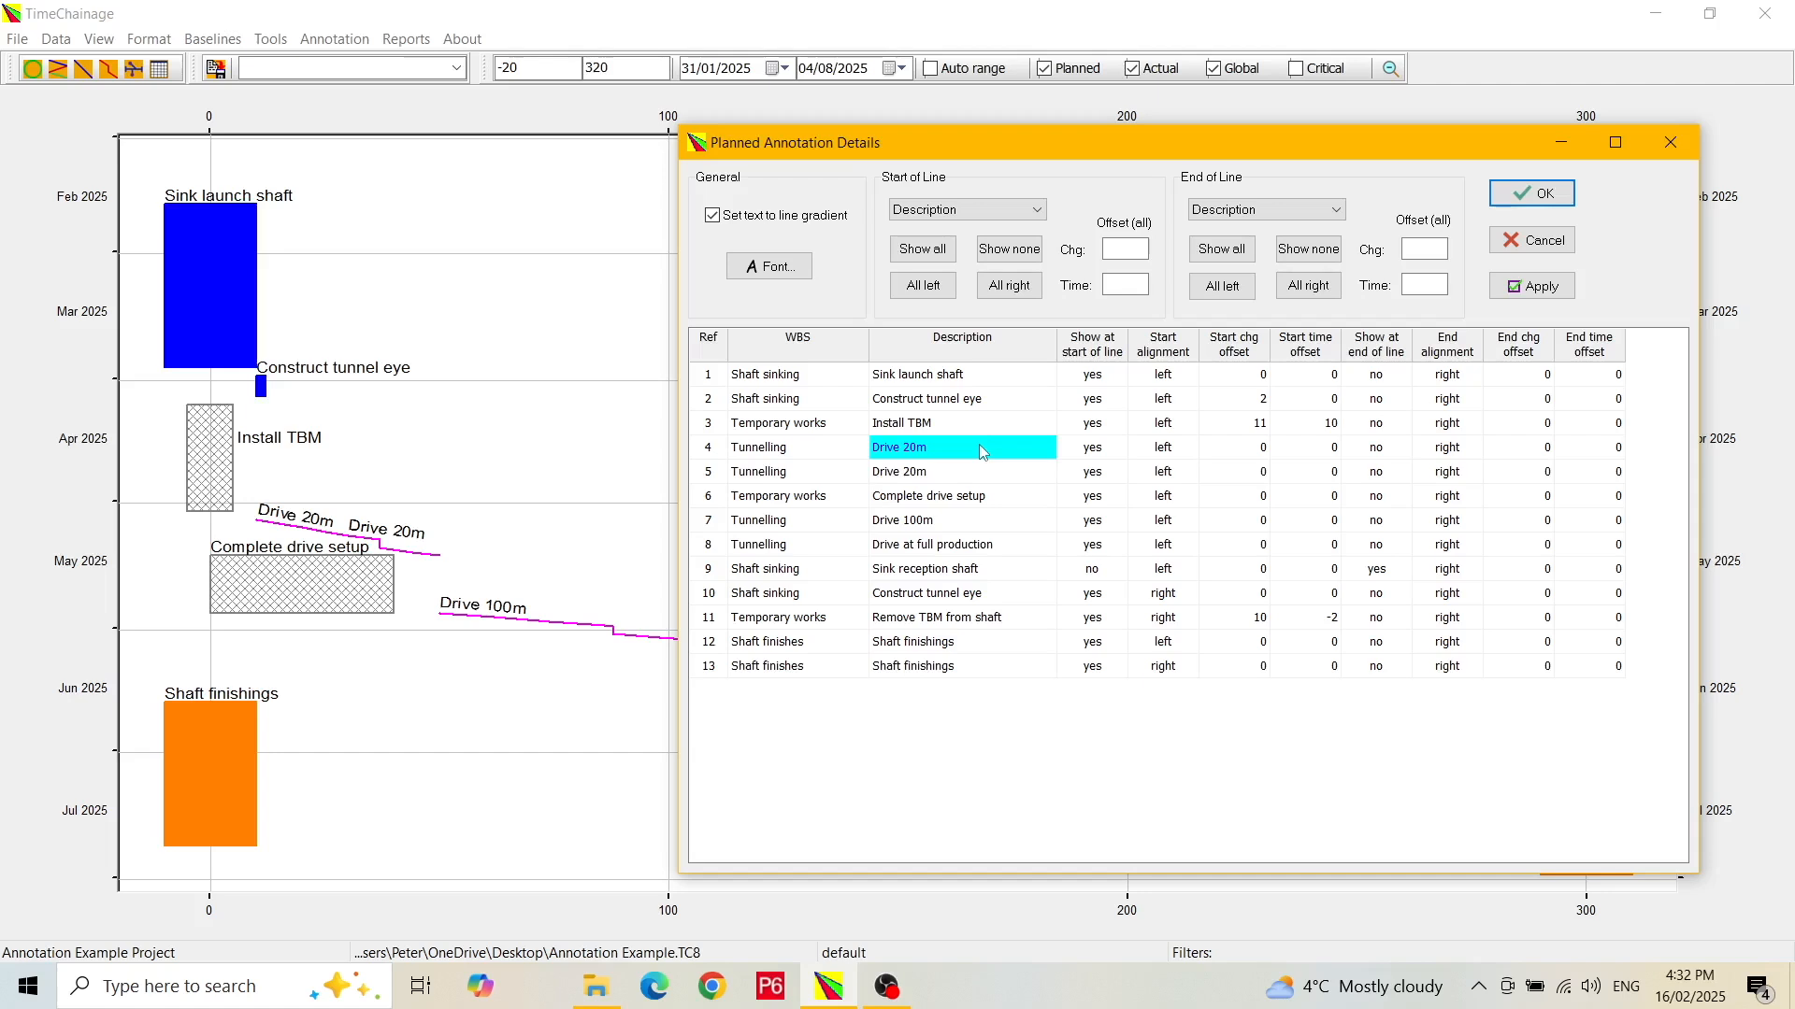
- Change the start-of-line annotation content to Ref ID and apply it to the chart
{"action": "left_click", "coordinate": [1035, 211]}
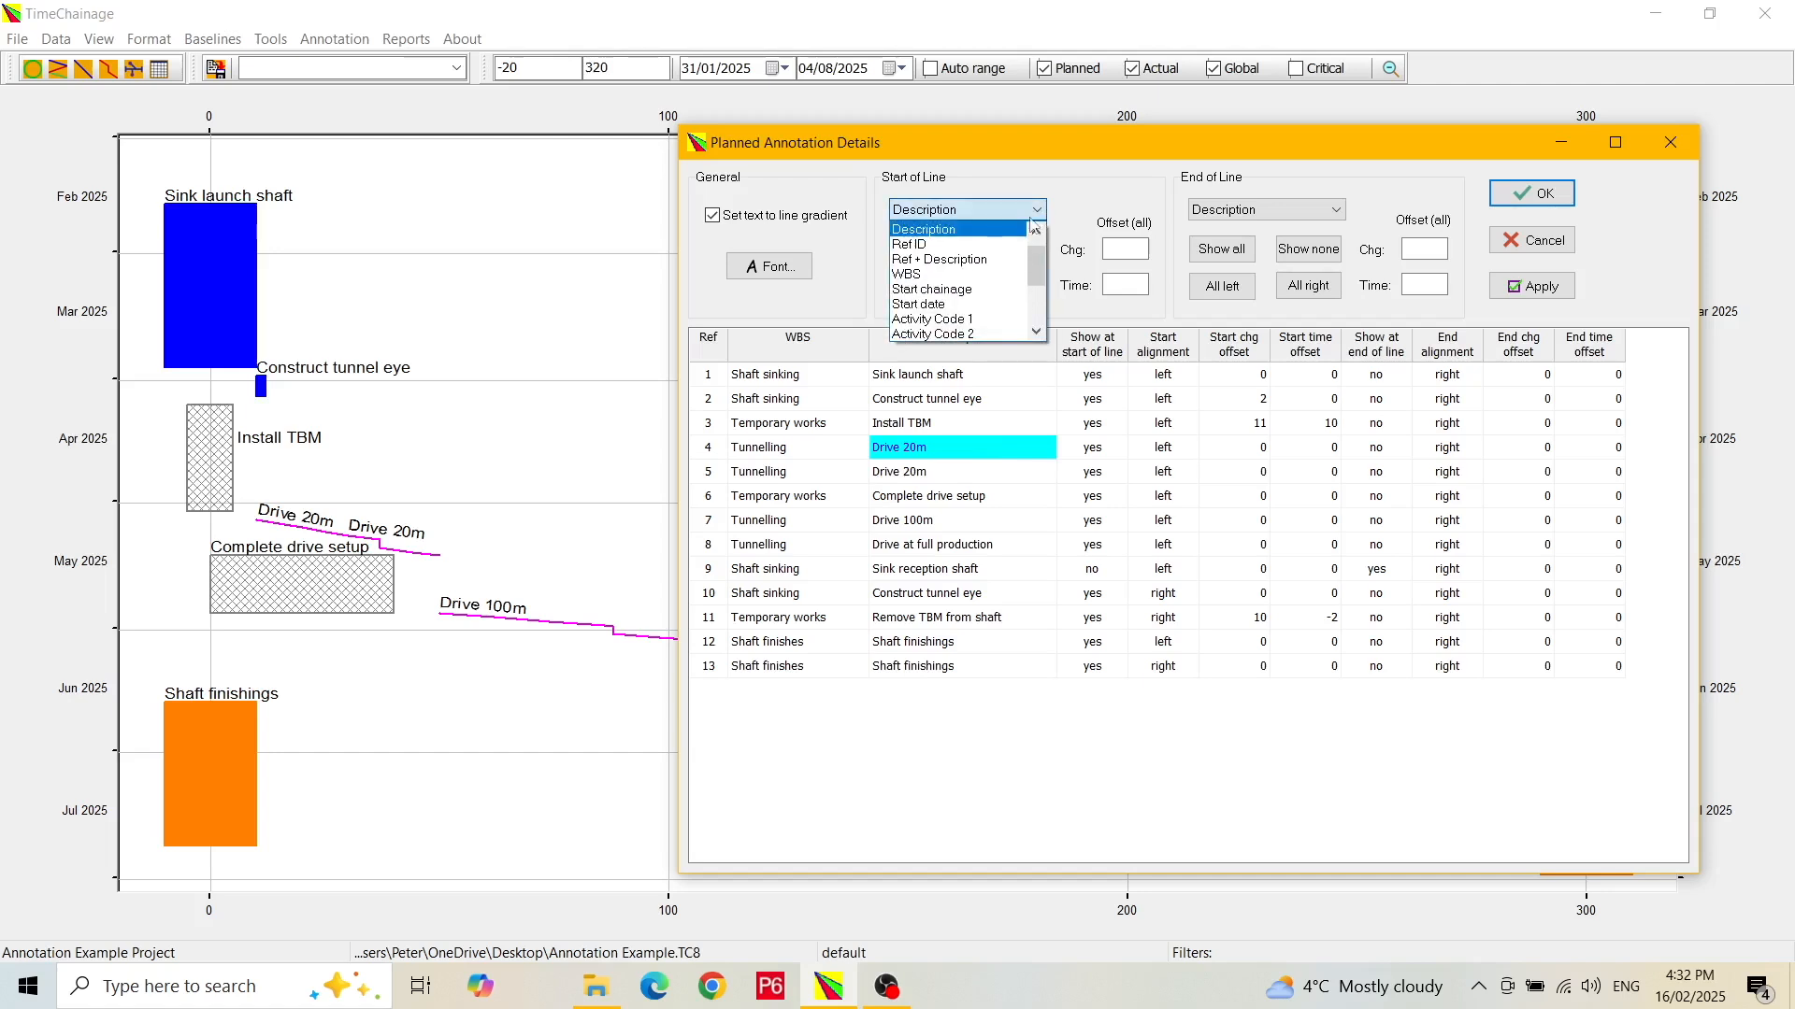
{"action": "left_click", "coordinate": [974, 245]}
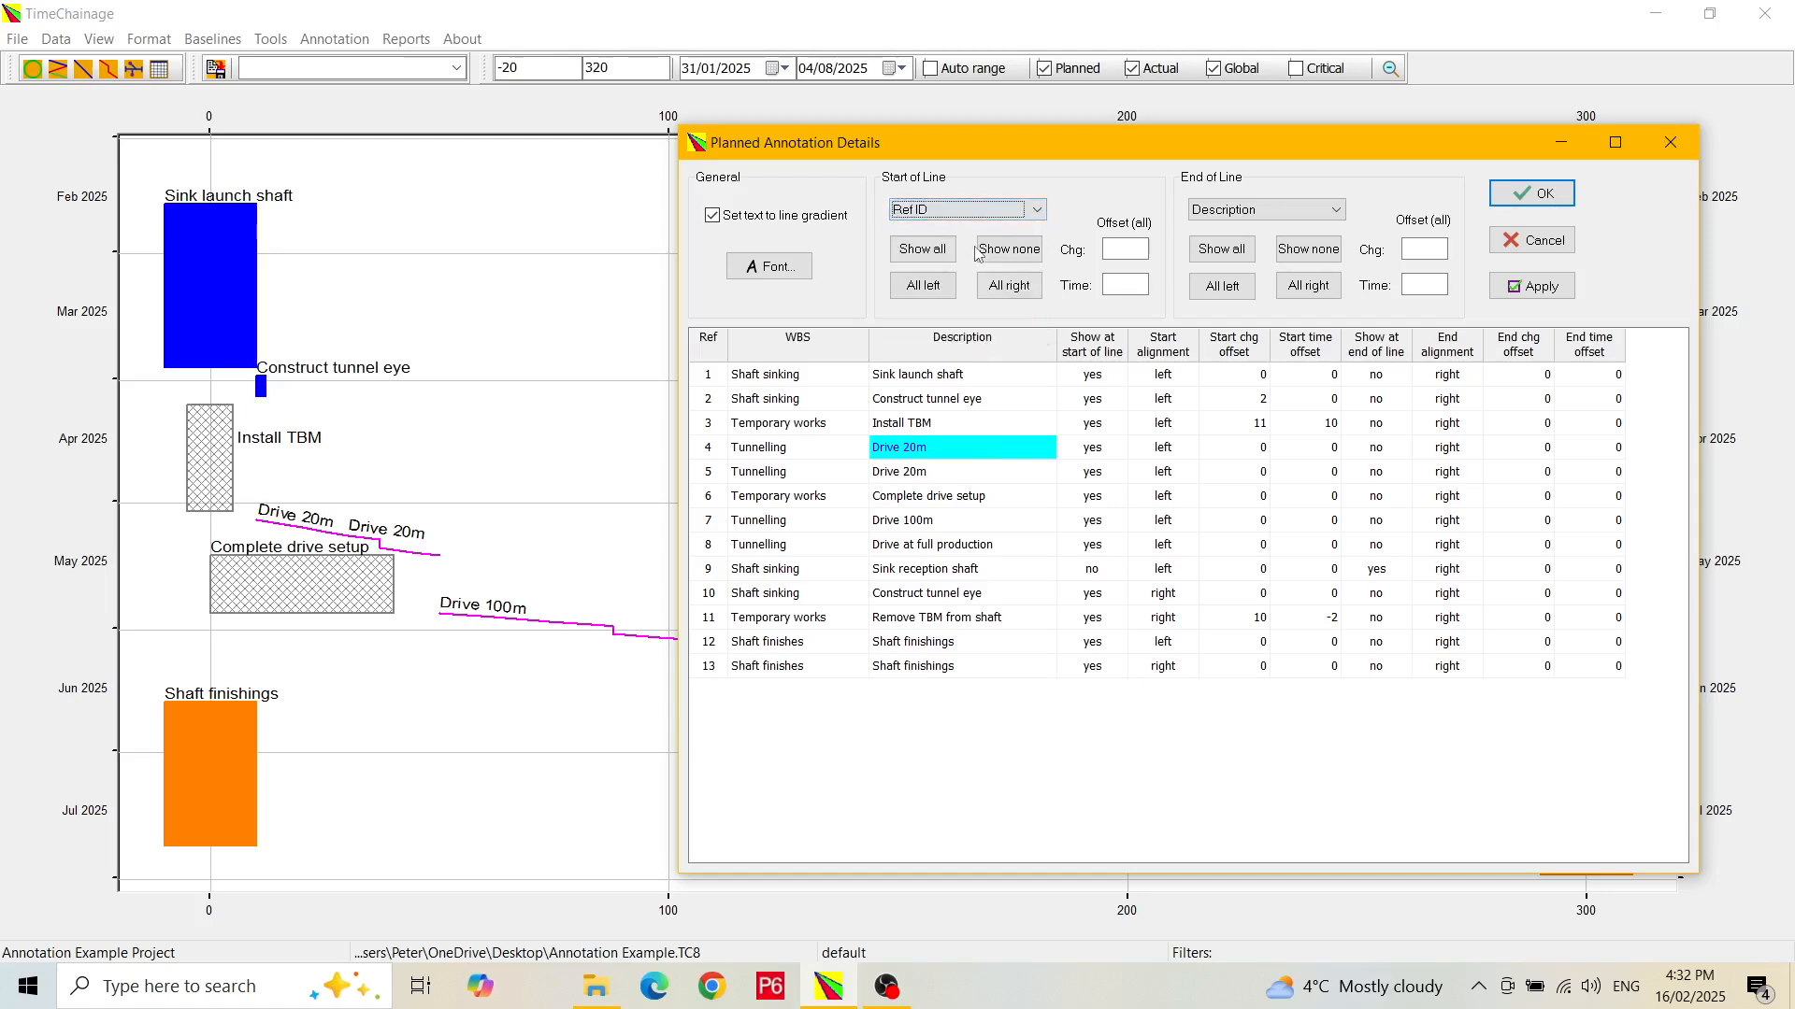
{"action": "left_click", "coordinate": [1532, 286]}
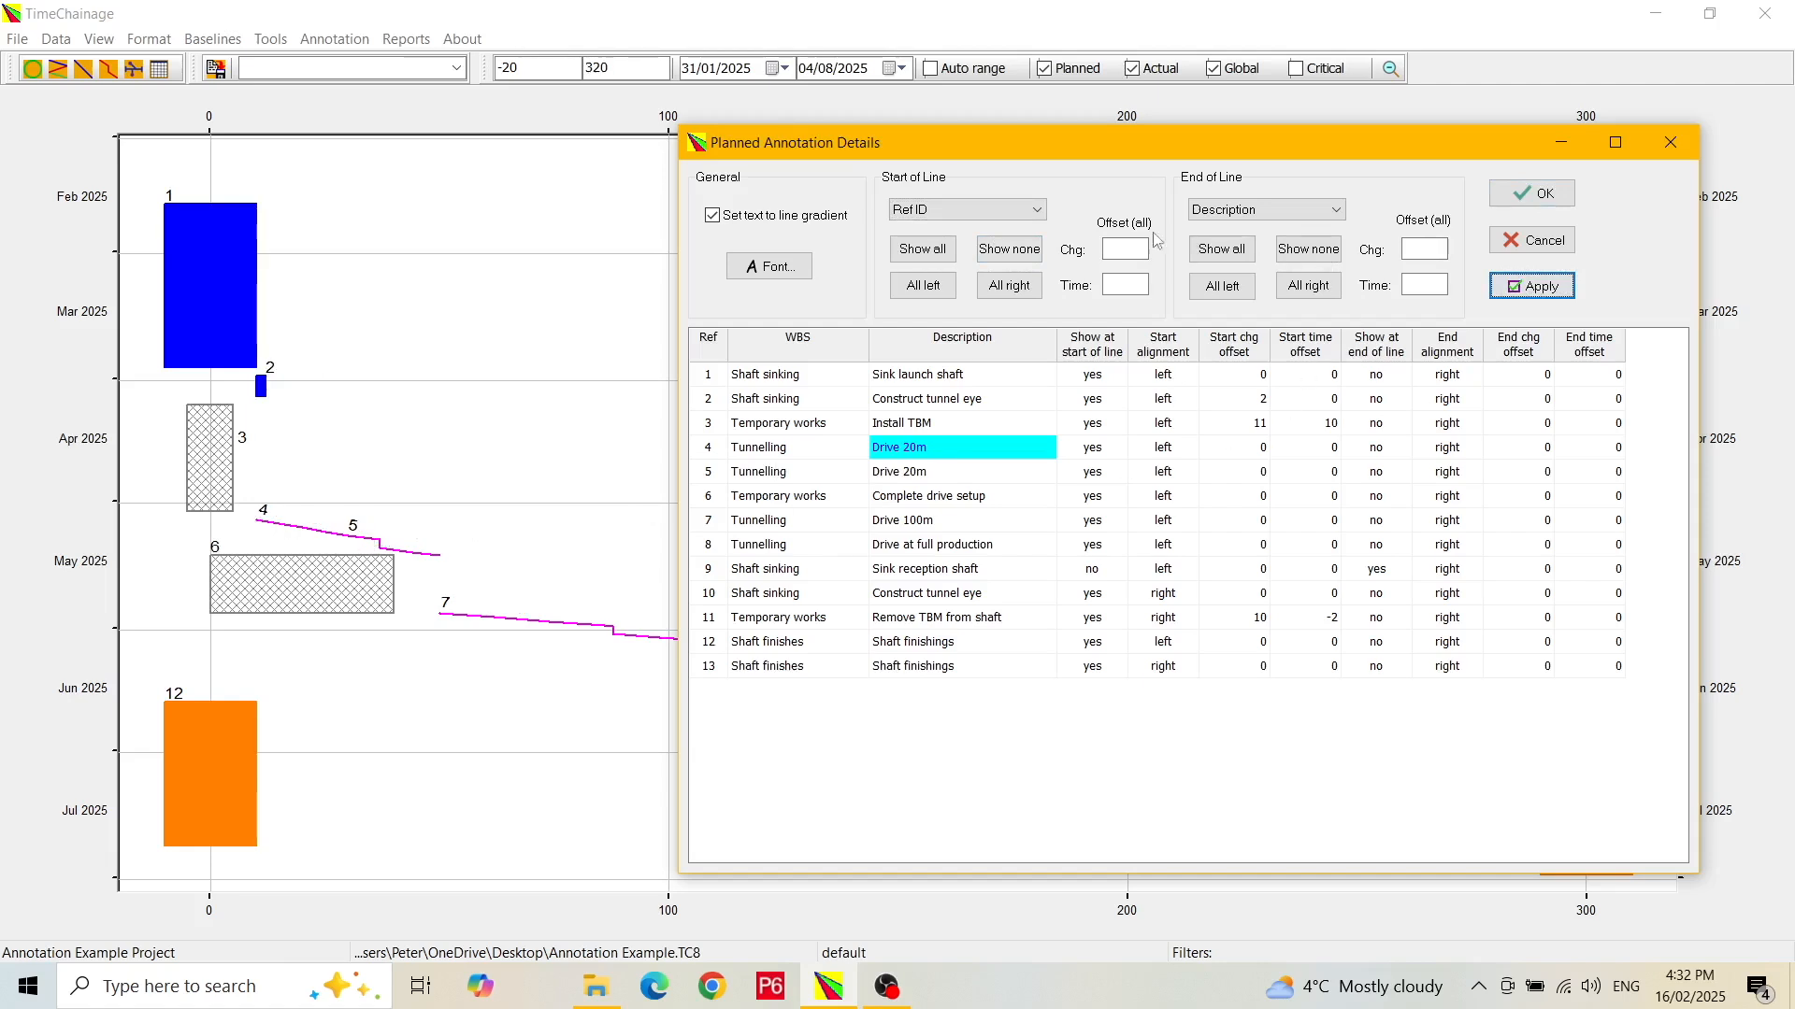
- Return the start-of-line annotation content to Description and apply it to the chart
{"action": "left_click", "coordinate": [1040, 211]}
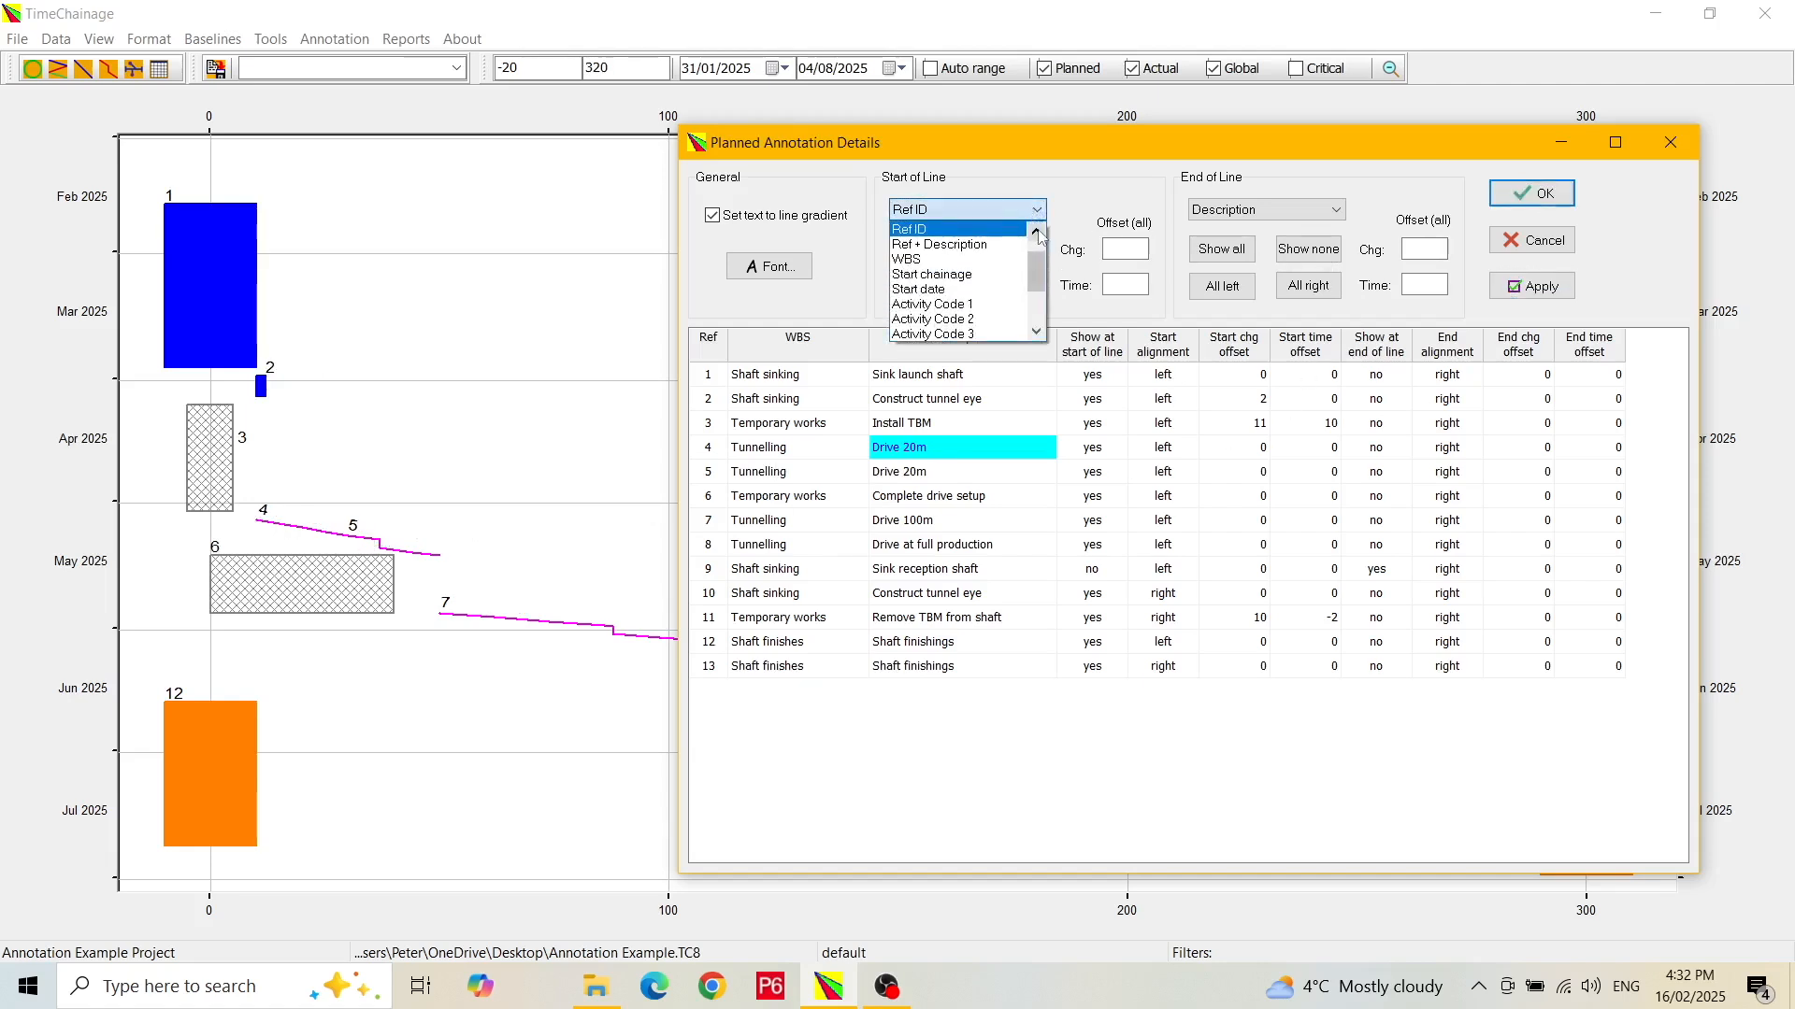
{"action": "left_click", "coordinate": [1019, 234]}
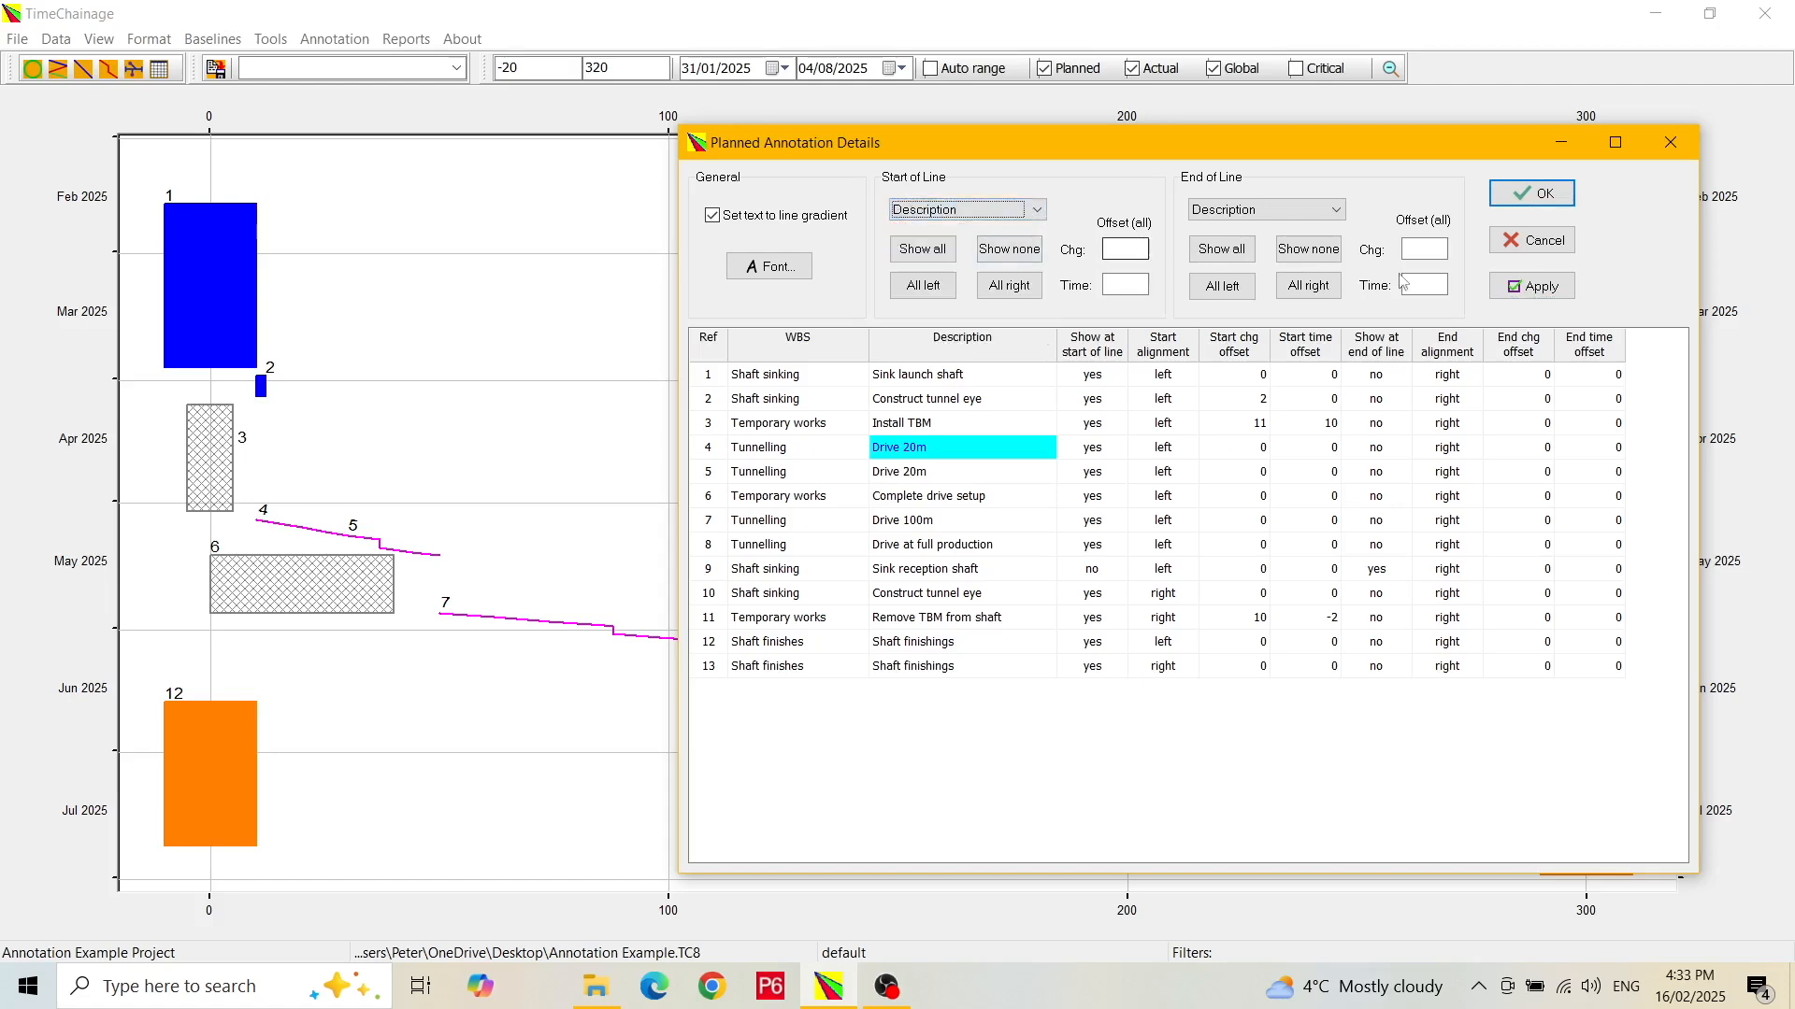
{"action": "left_click", "coordinate": [1531, 288]}
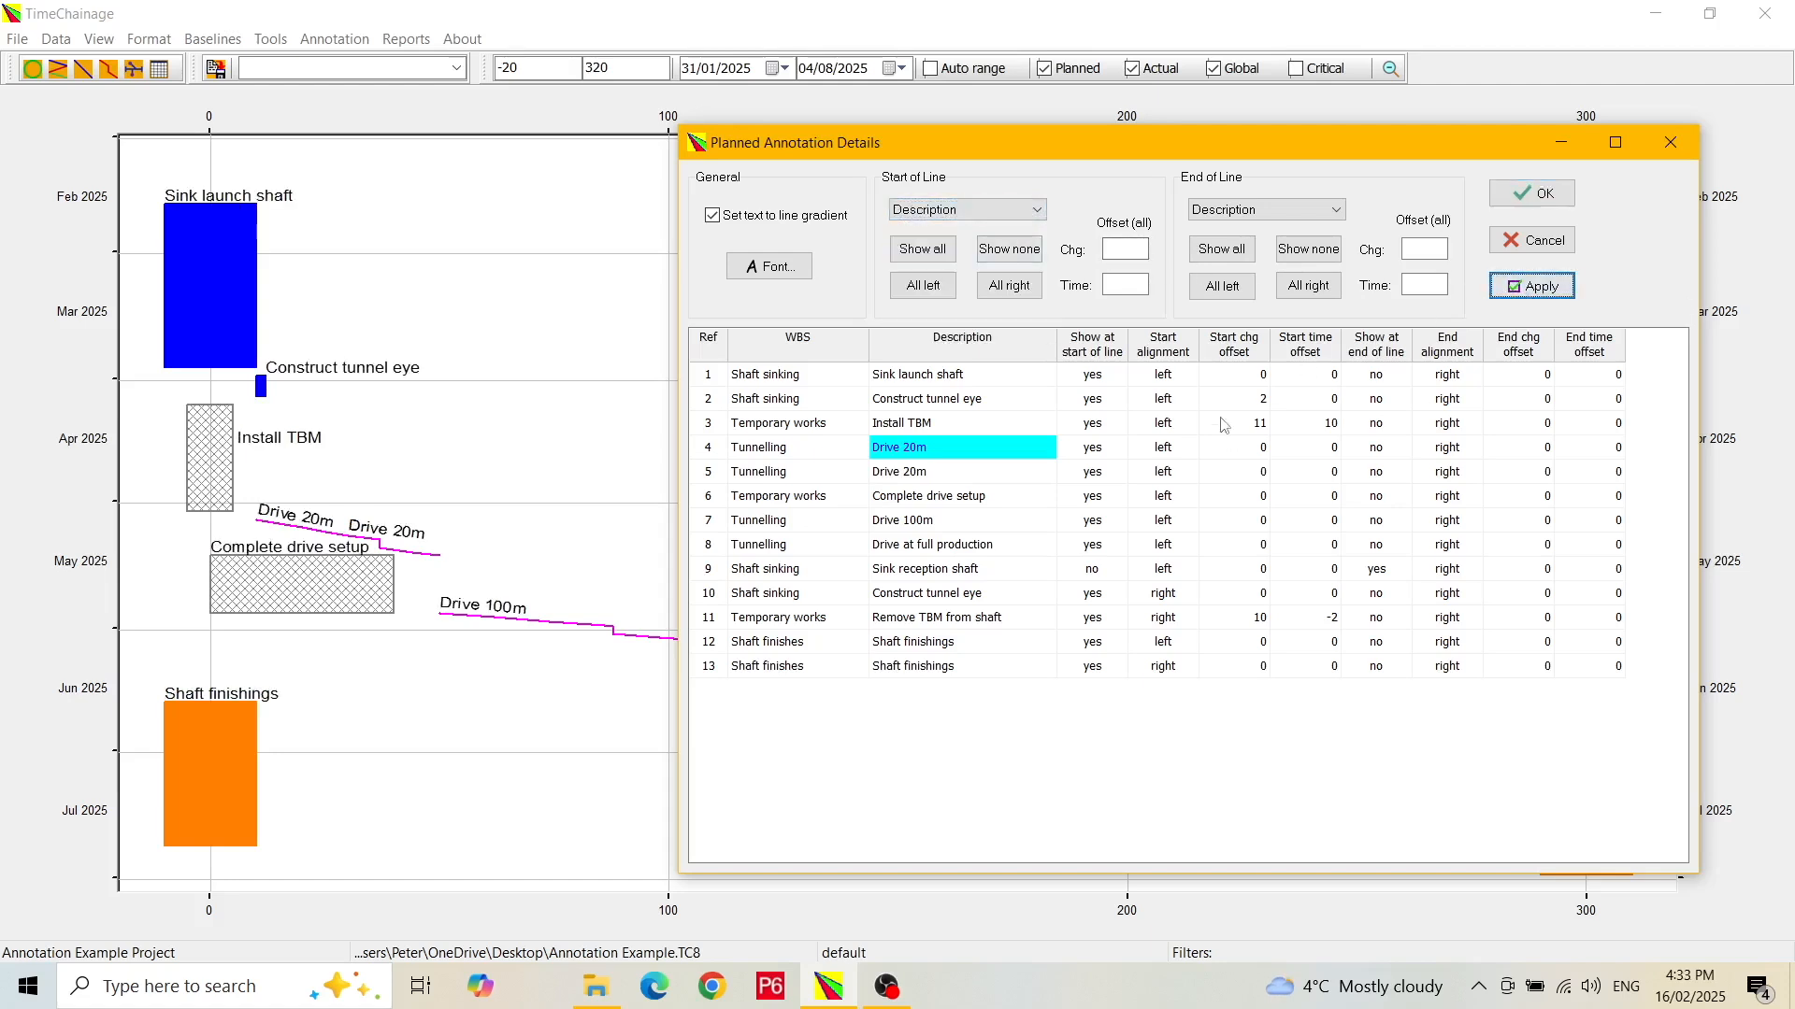
- Turn off the start-of-line annotation for both Drive 20m tasks (Refs 4 and 5), apply it, and accept the annotation settings
{"action": "left_click", "coordinate": [1097, 452]}
{"action": "left_click", "coordinate": [1101, 474]}
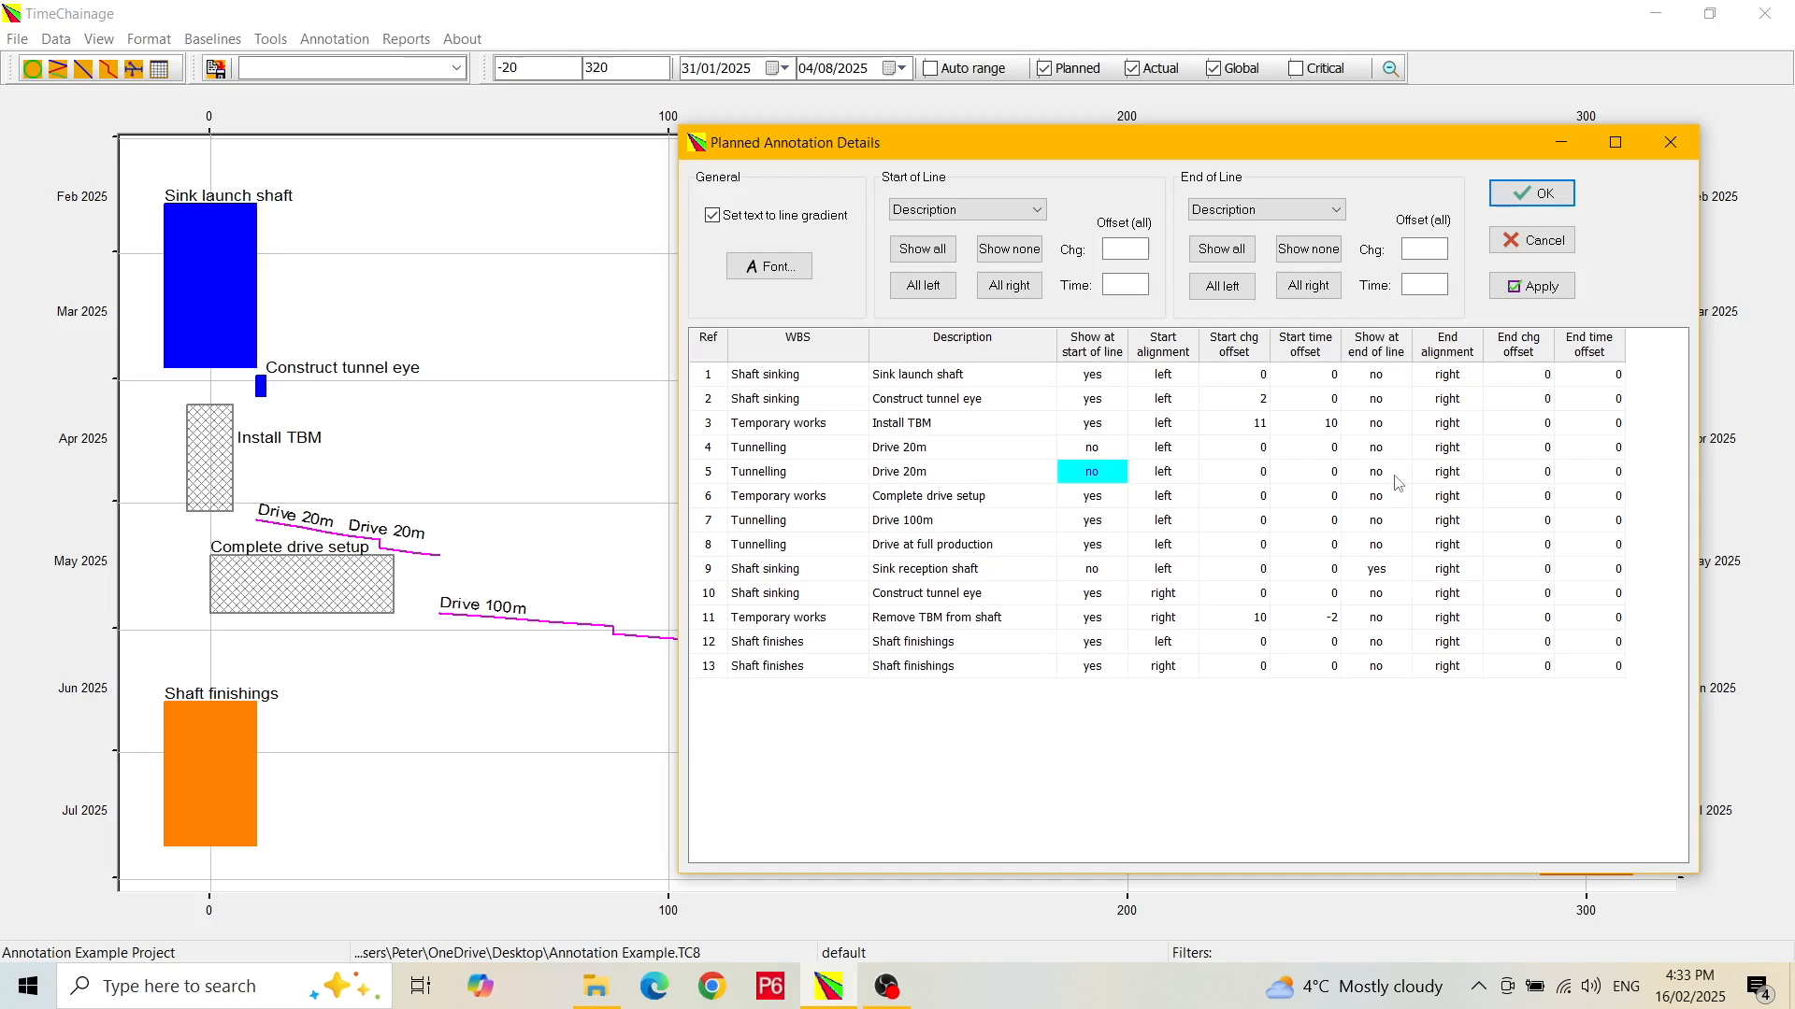
{"action": "left_click", "coordinate": [1551, 292]}
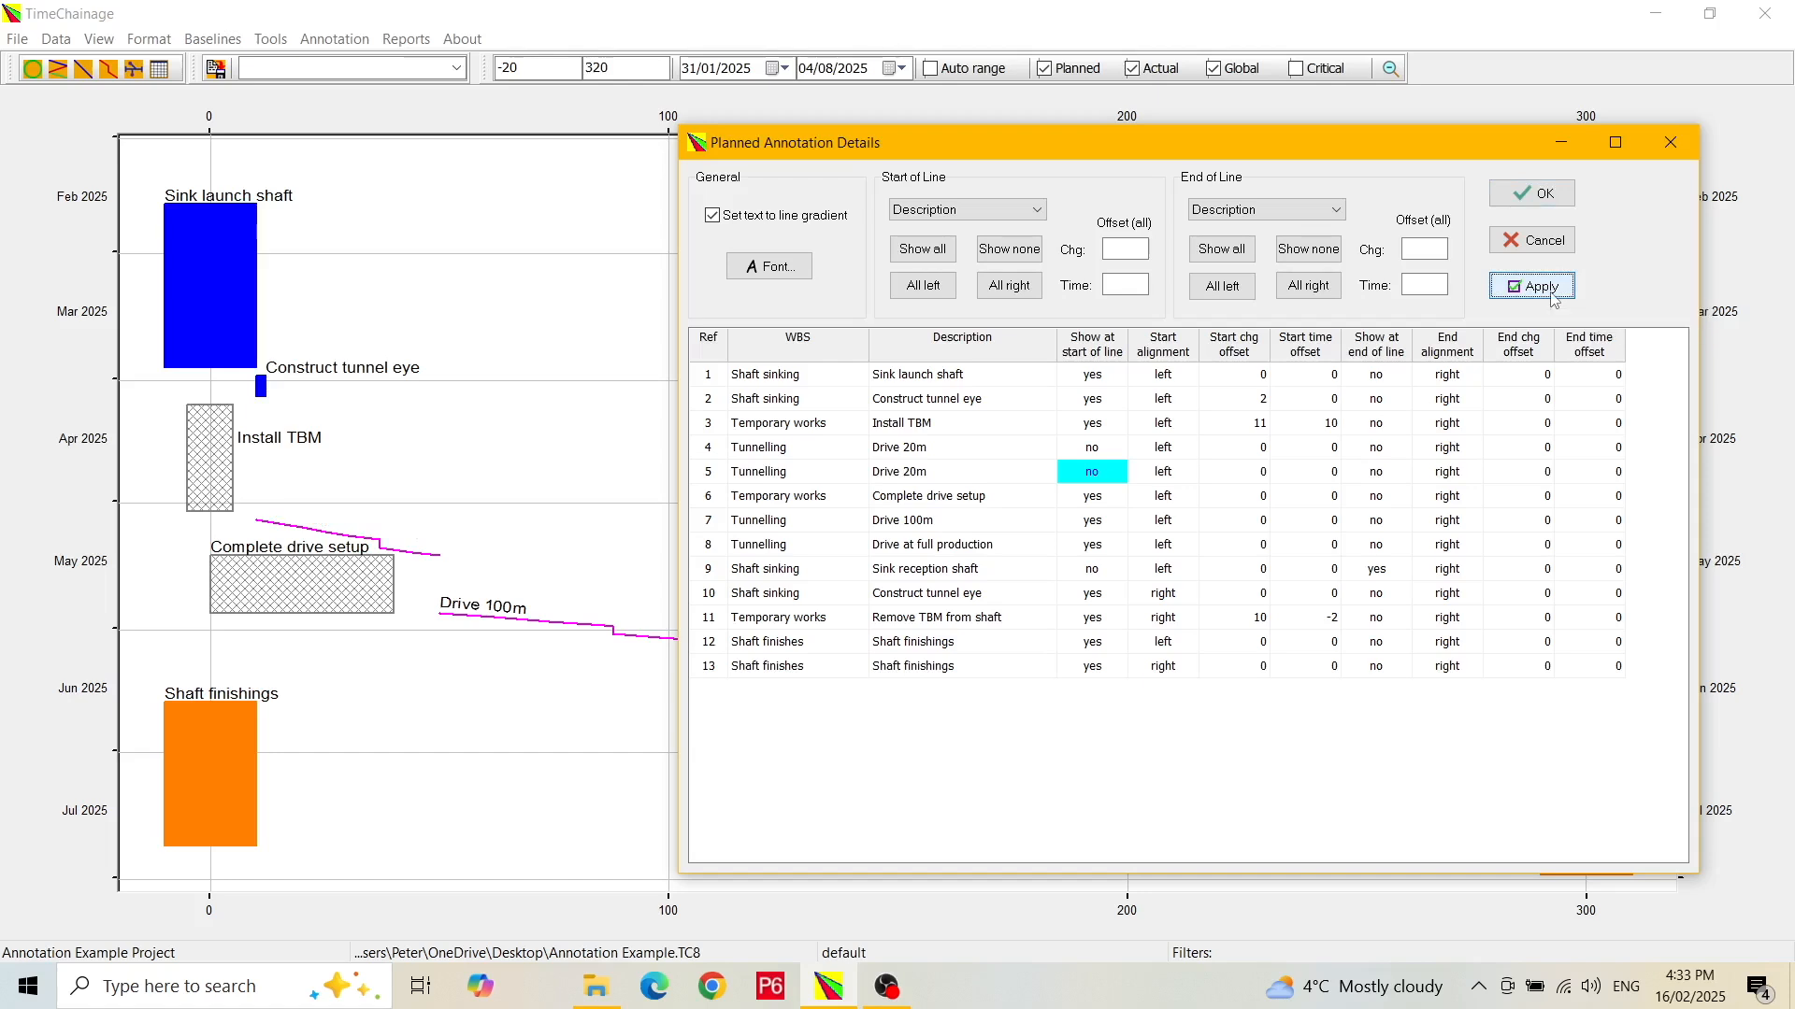
{"action": "left_click", "coordinate": [1543, 194]}
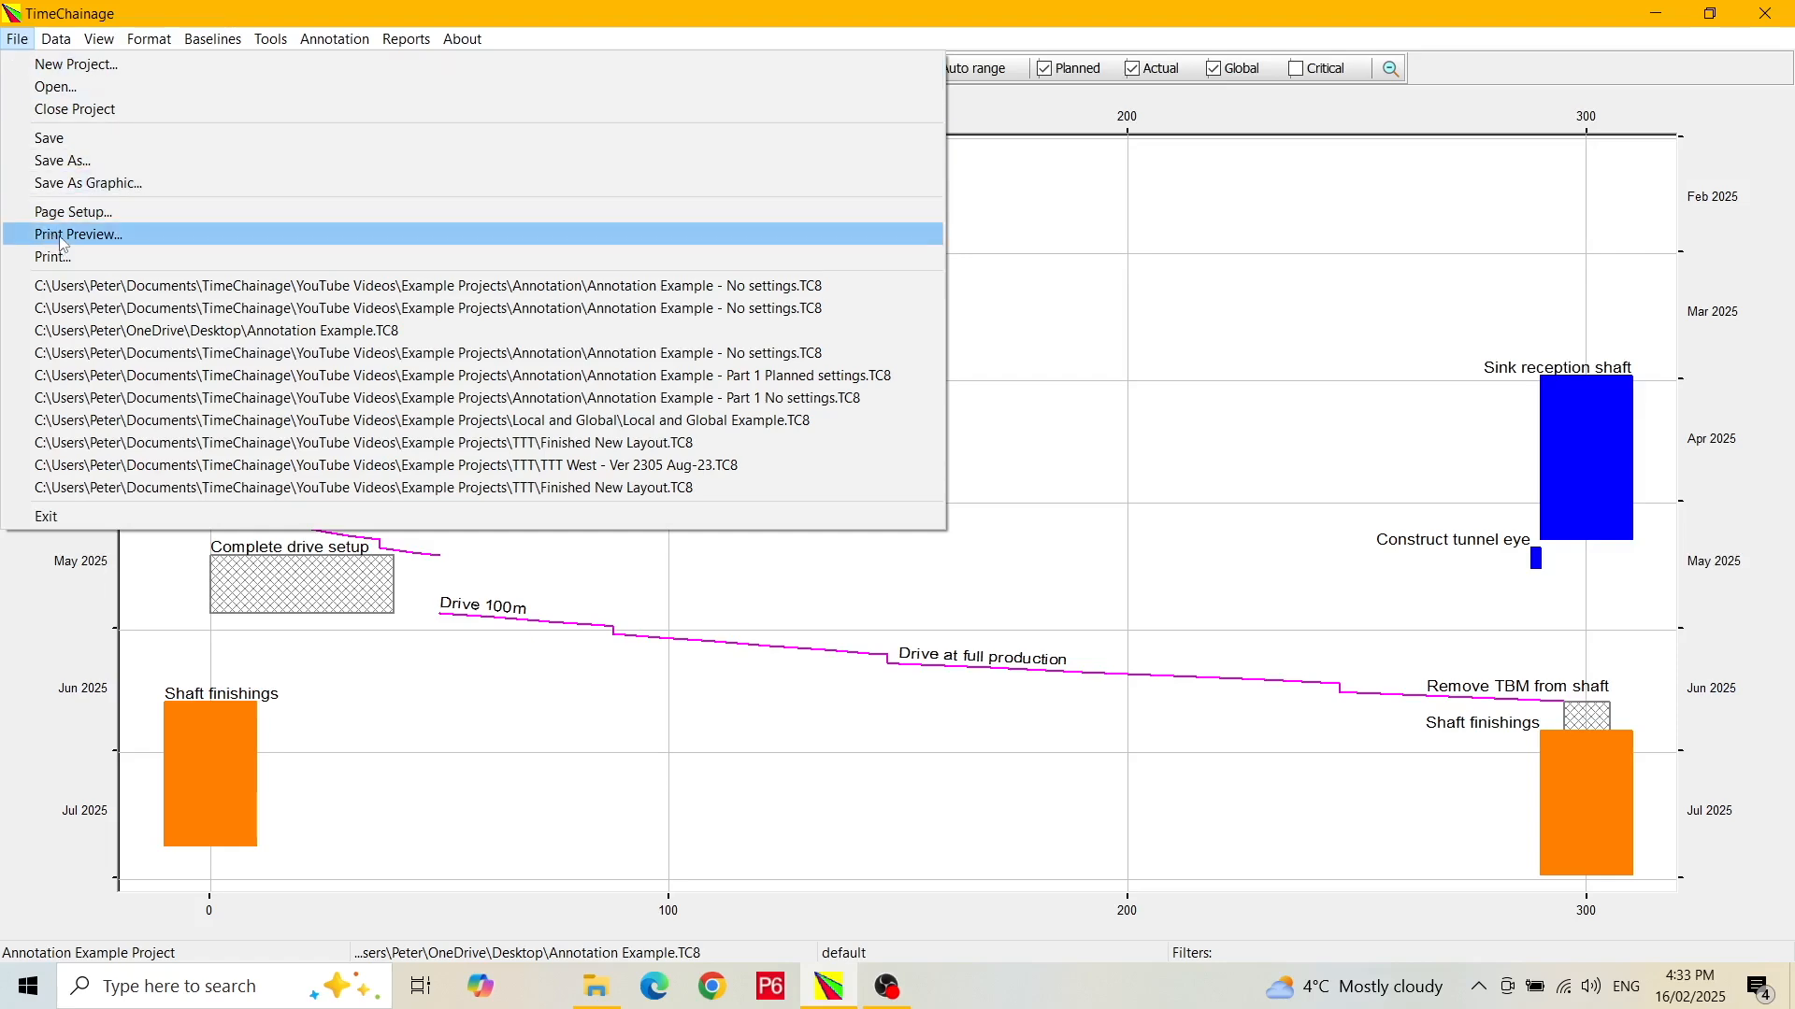
- Preview the chart for printing and print it with CutePDF Writer to a Desktop PDF named Annotation example
{"action": "left_click", "coordinate": [61, 238]}
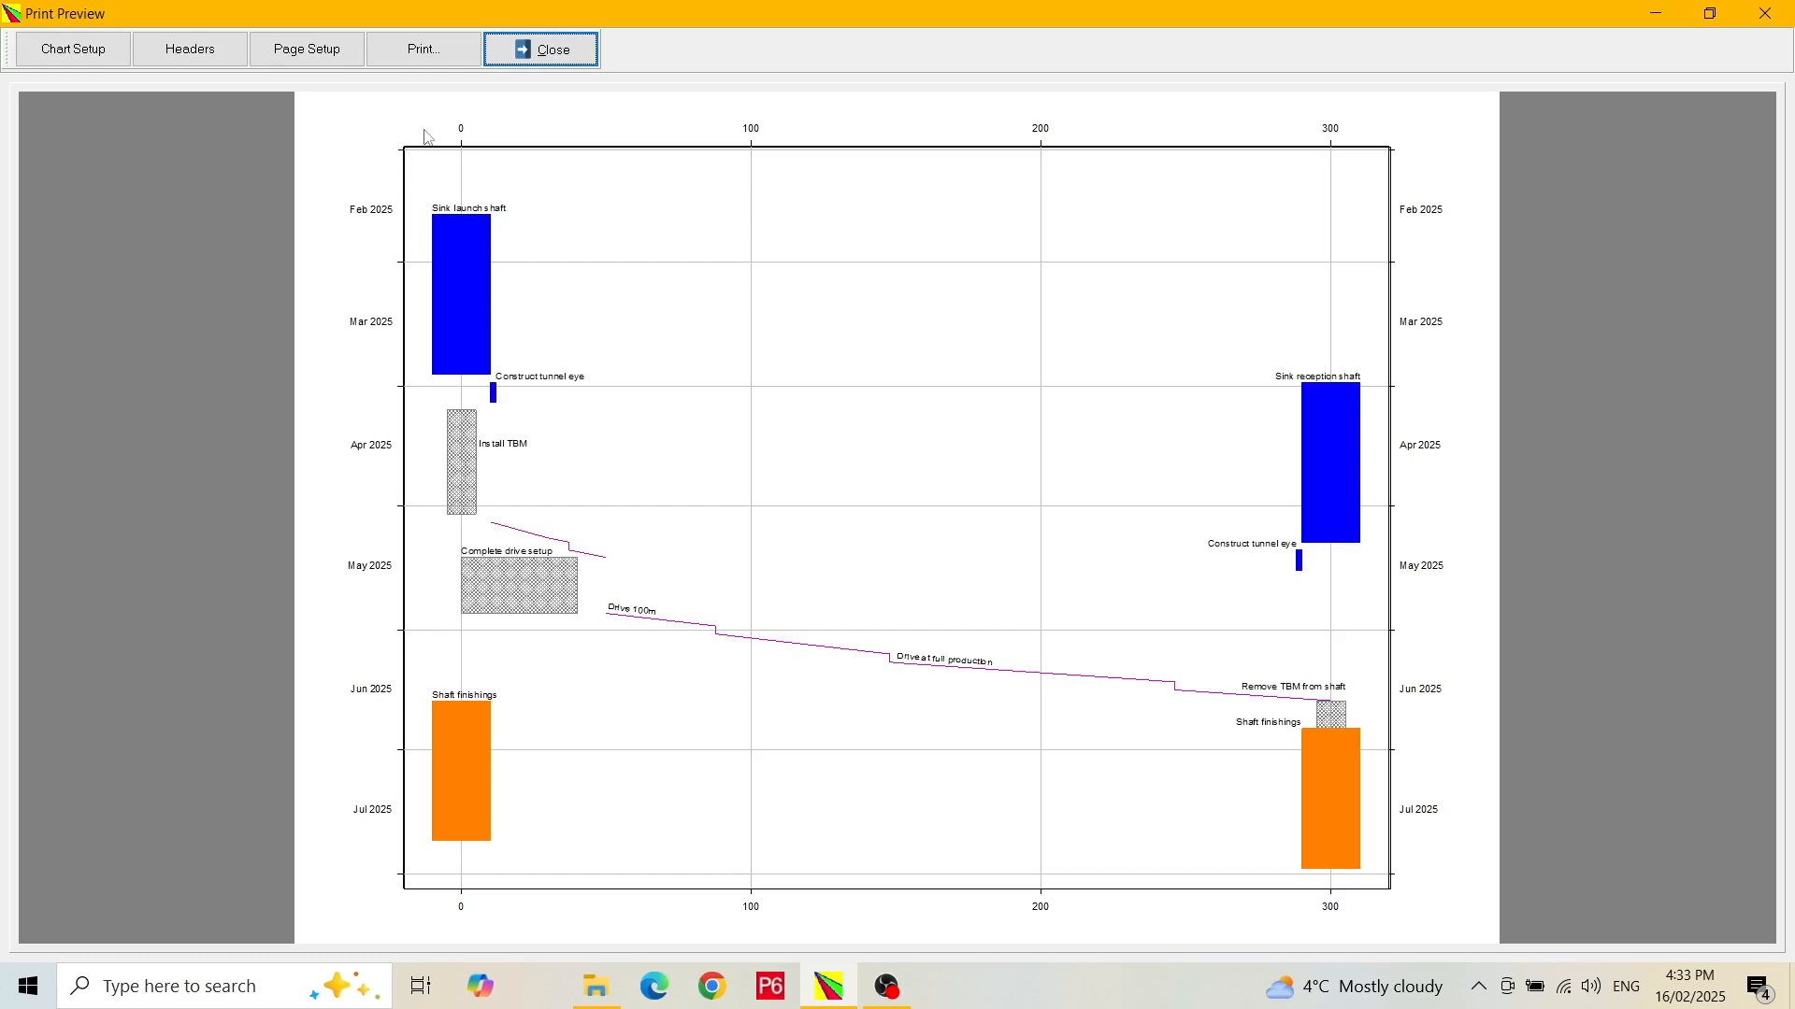
{"action": "left_click", "coordinate": [420, 52]}
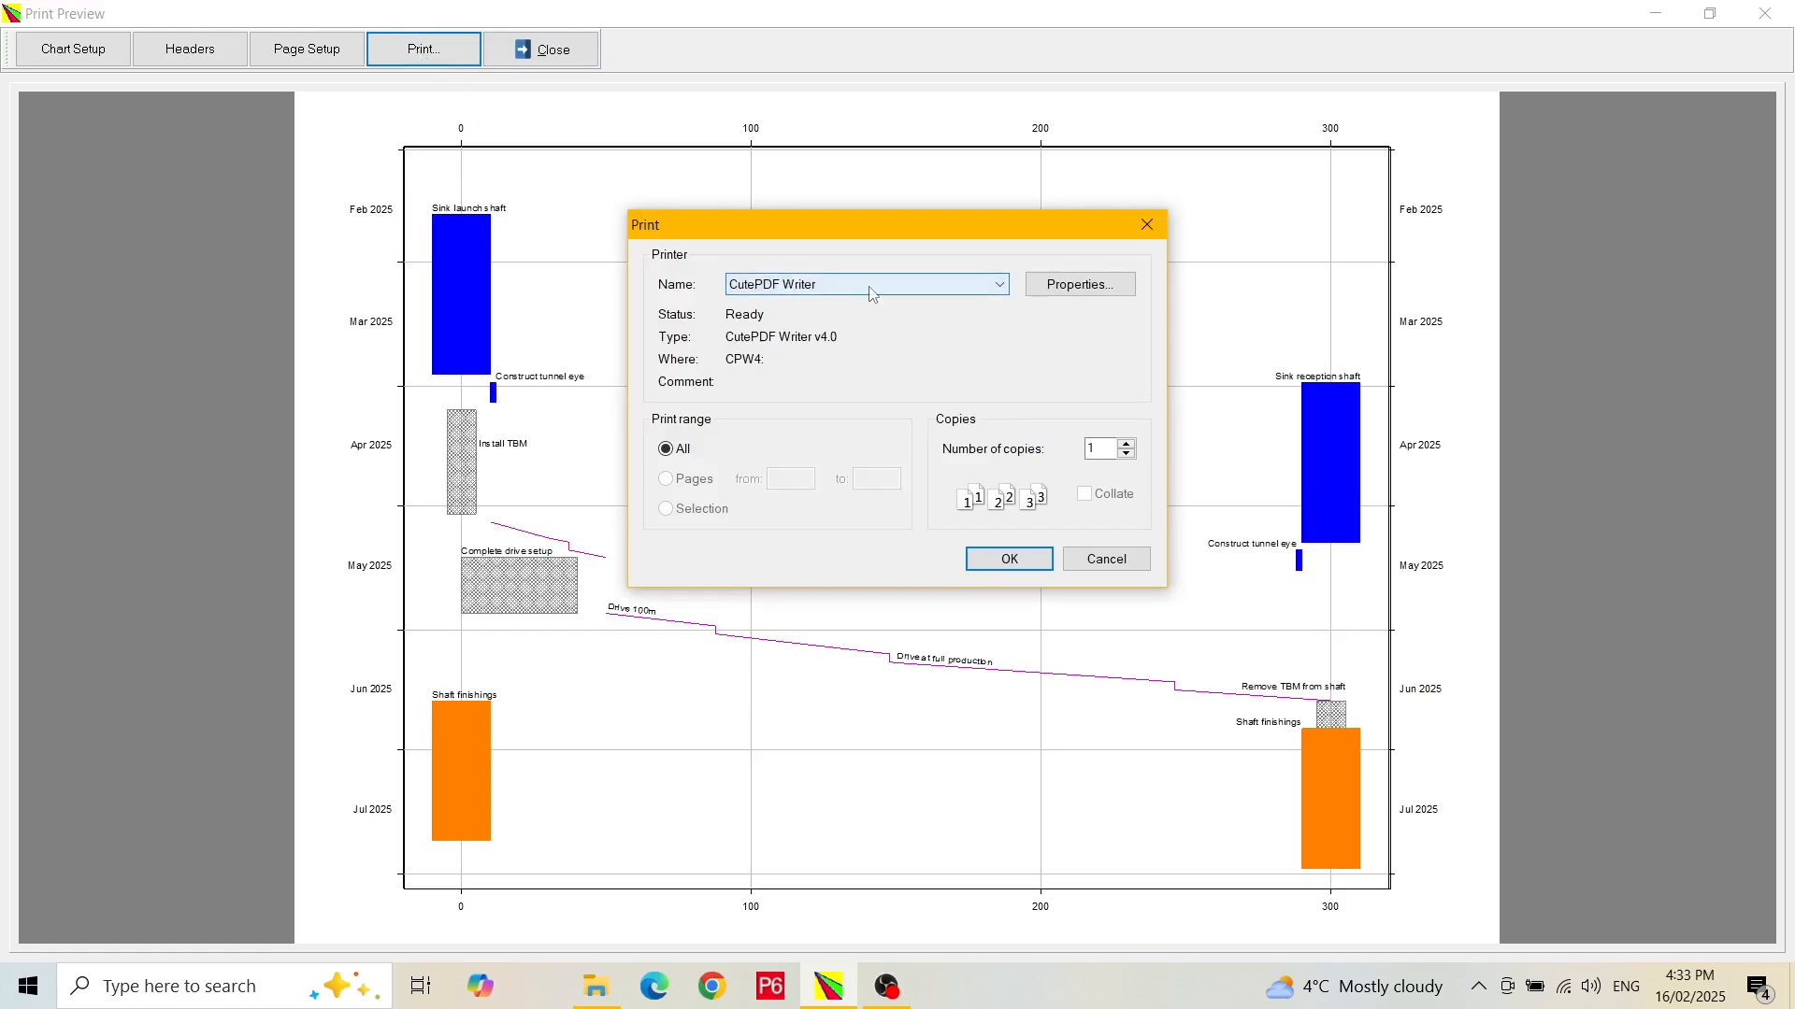
{"action": "left_click", "coordinate": [1009, 561]}
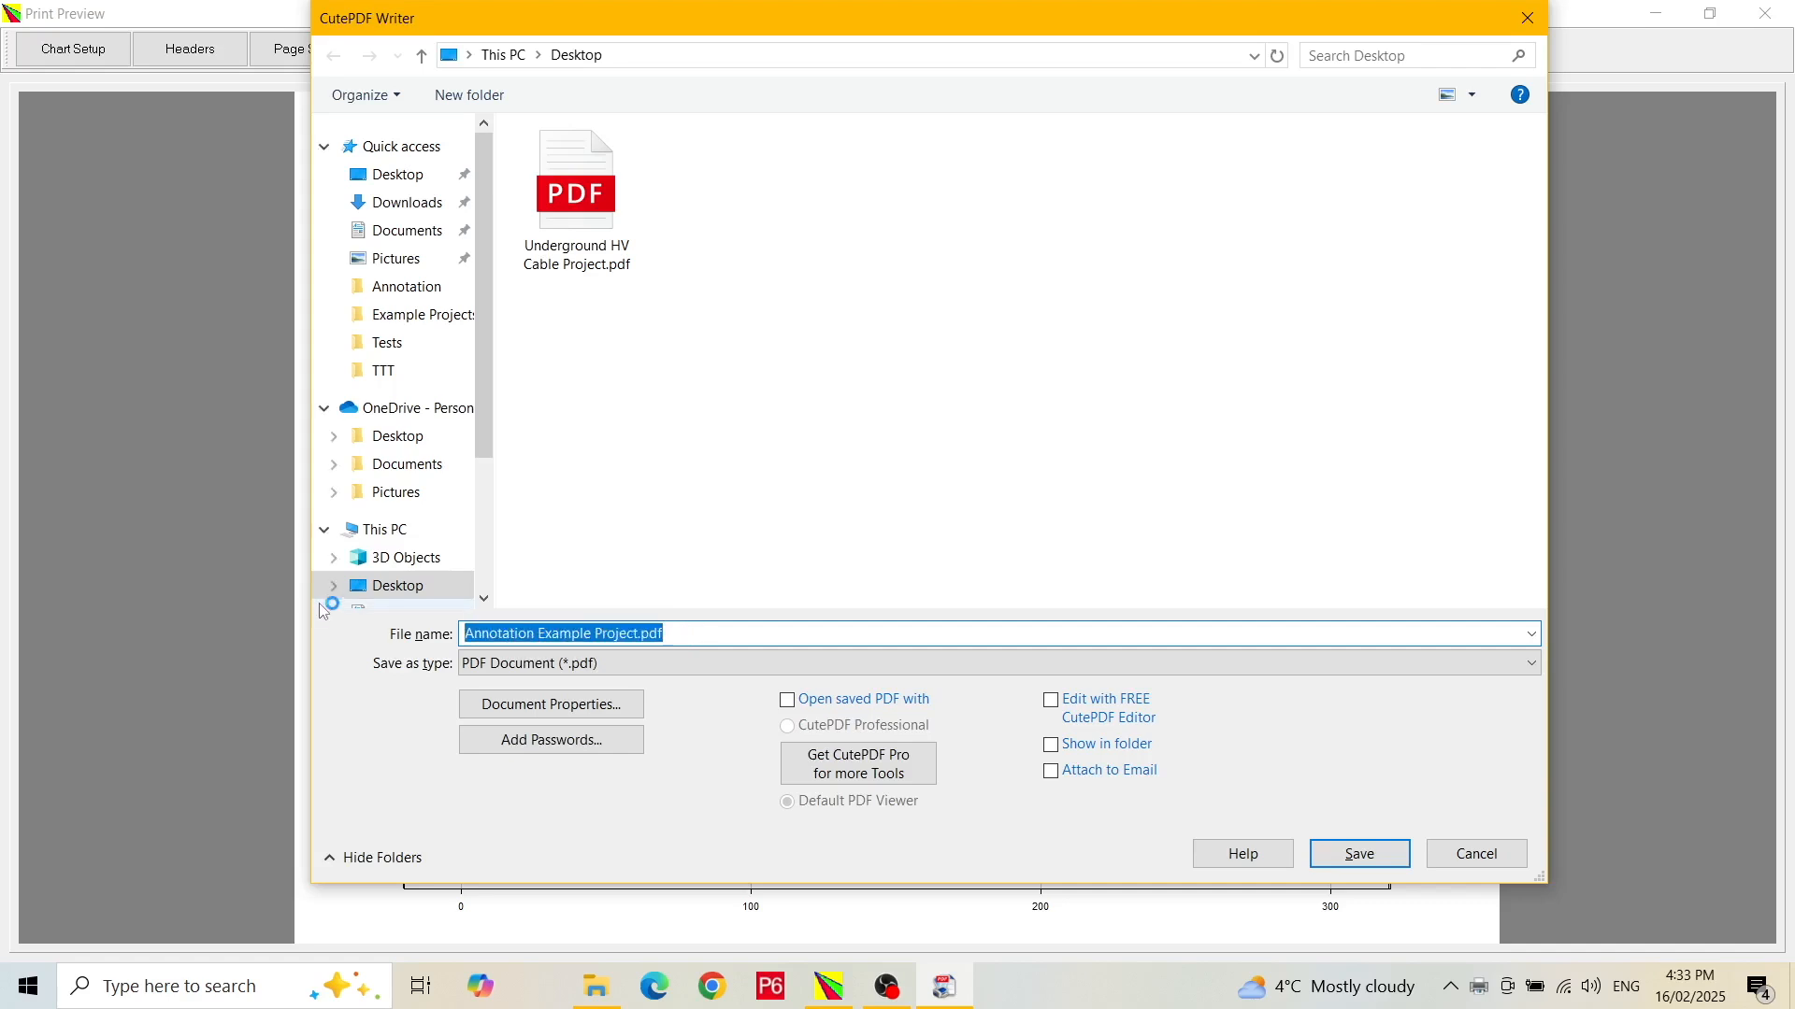
{"action": "type", "text": "Annotat"}
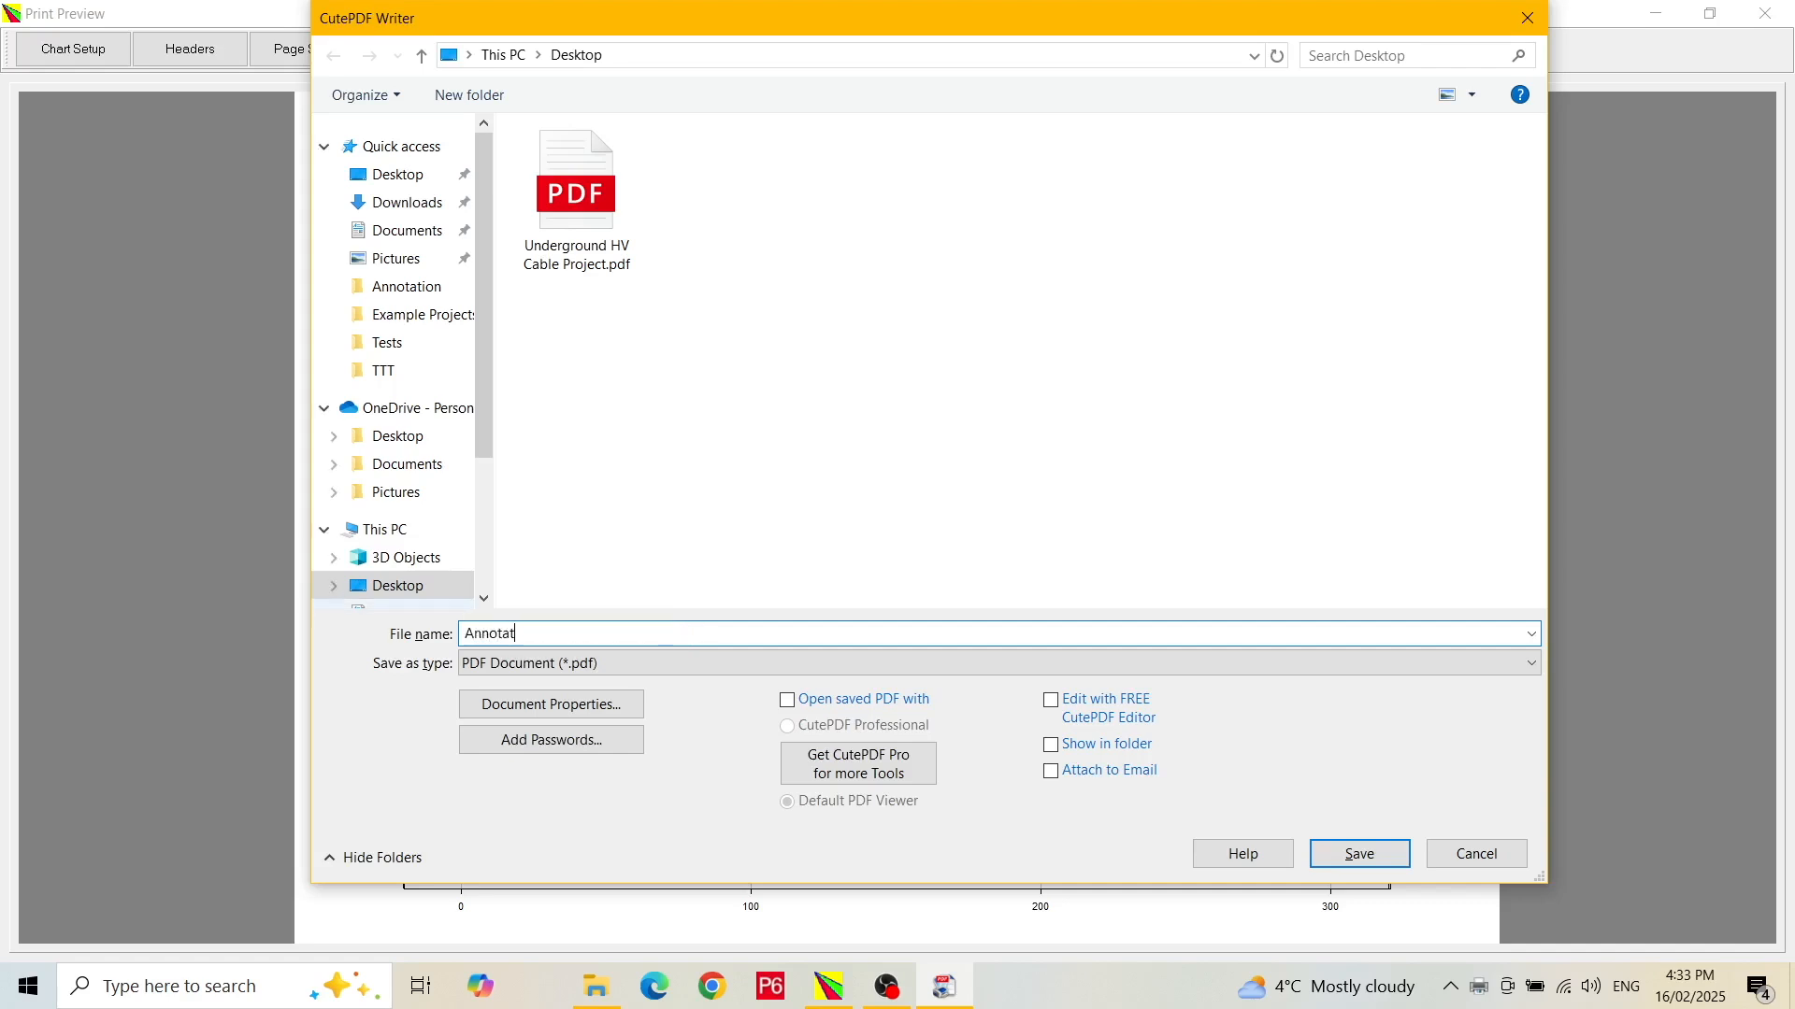
{"action": "type", "text": "ion example"}
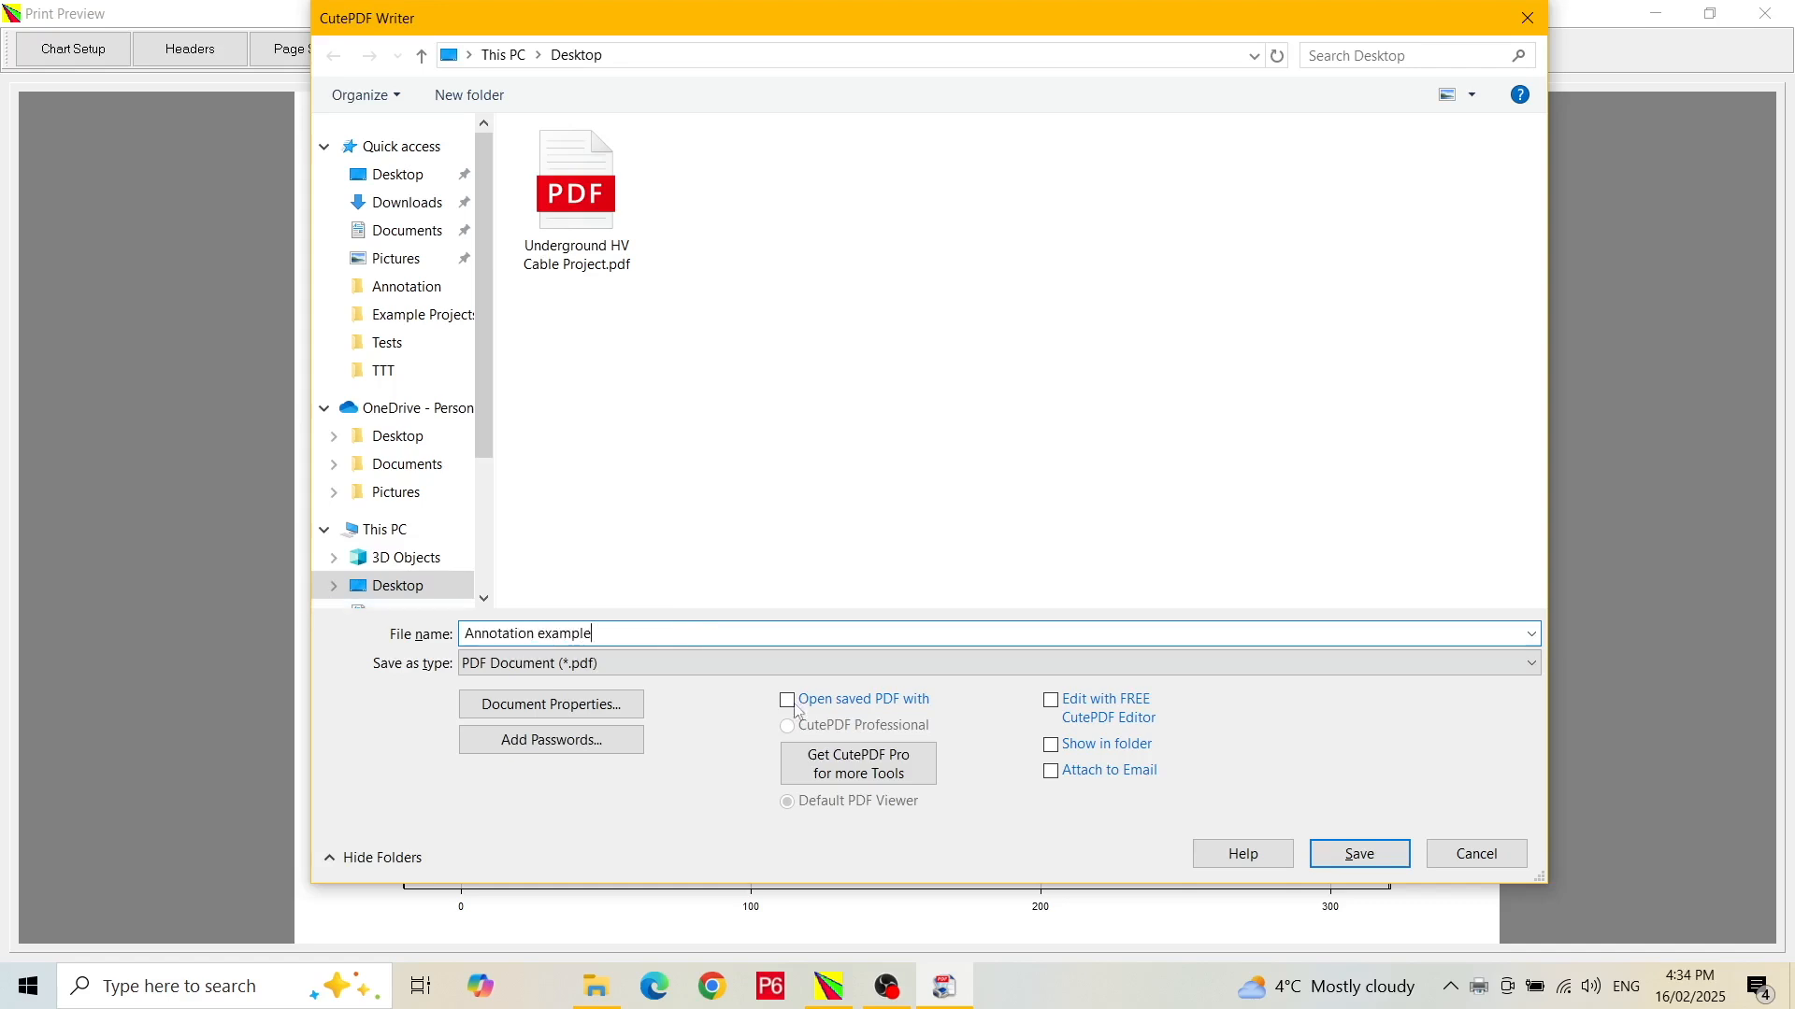
{"action": "left_click", "coordinate": [1361, 855]}
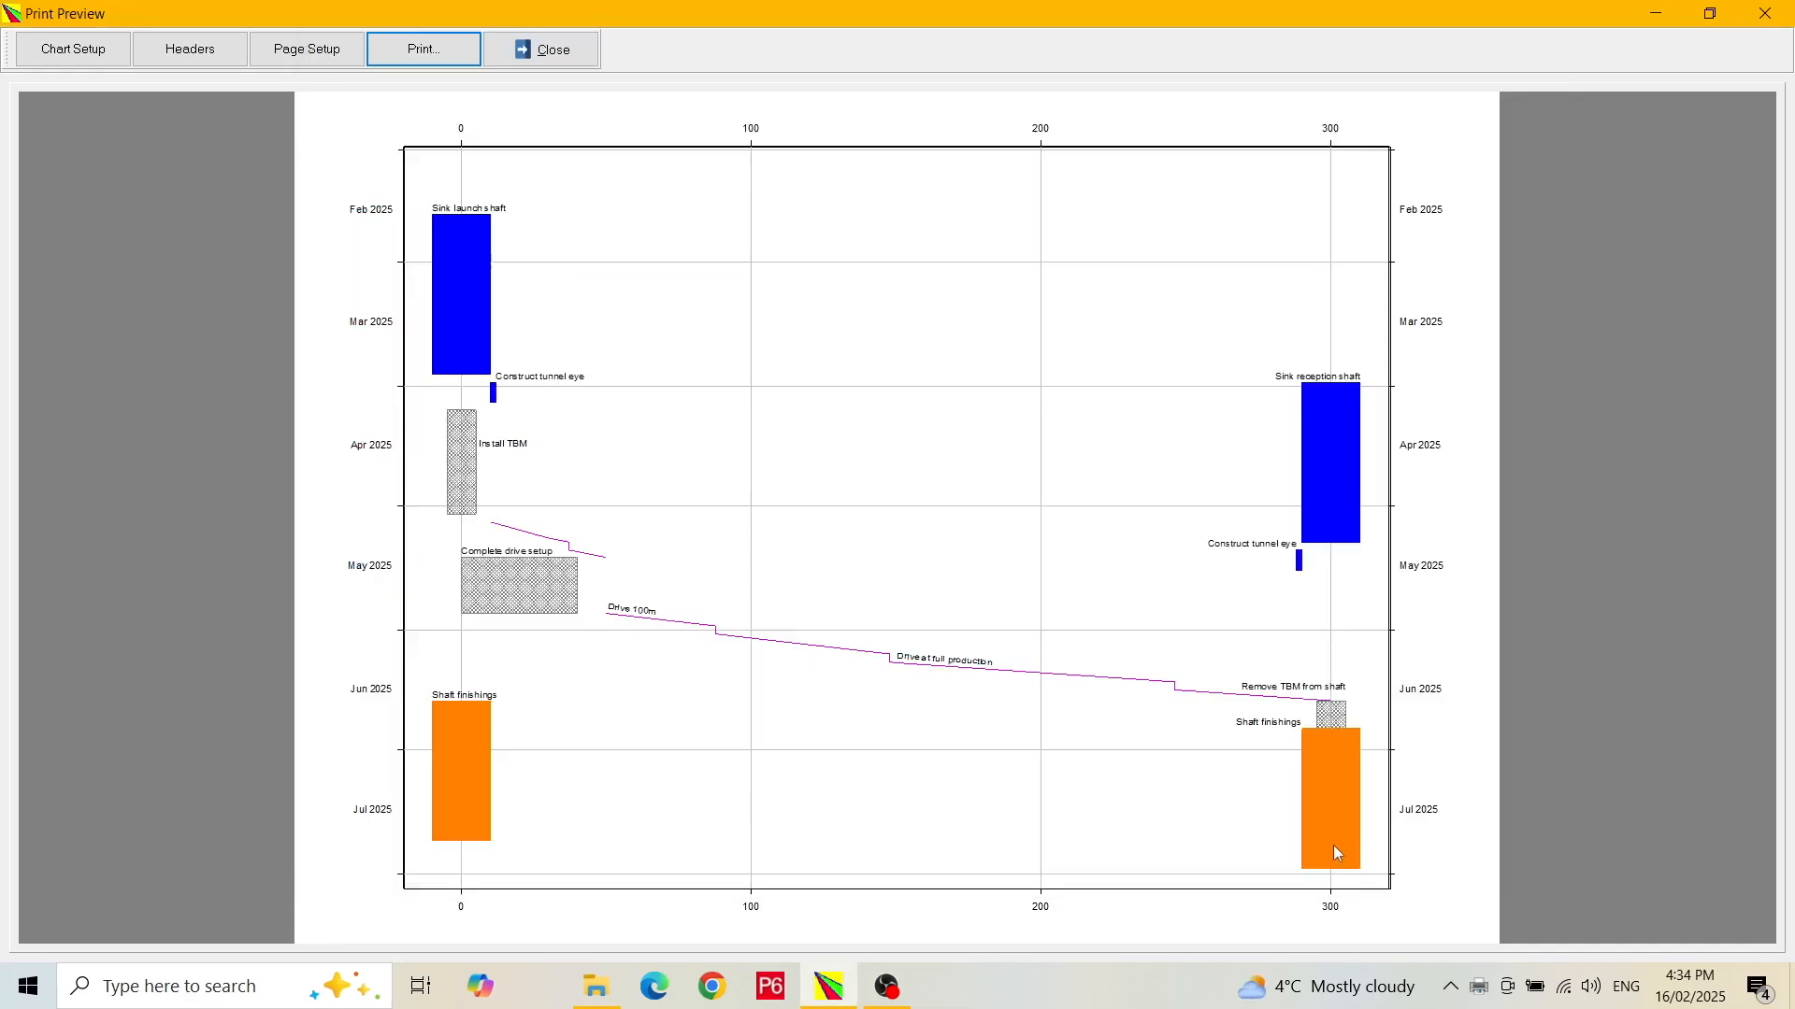
- Switch to File Explorer, sort the Desktop files with the newest first, and open Annotation example.pdf
{"action": "left_click", "coordinate": [596, 988]}
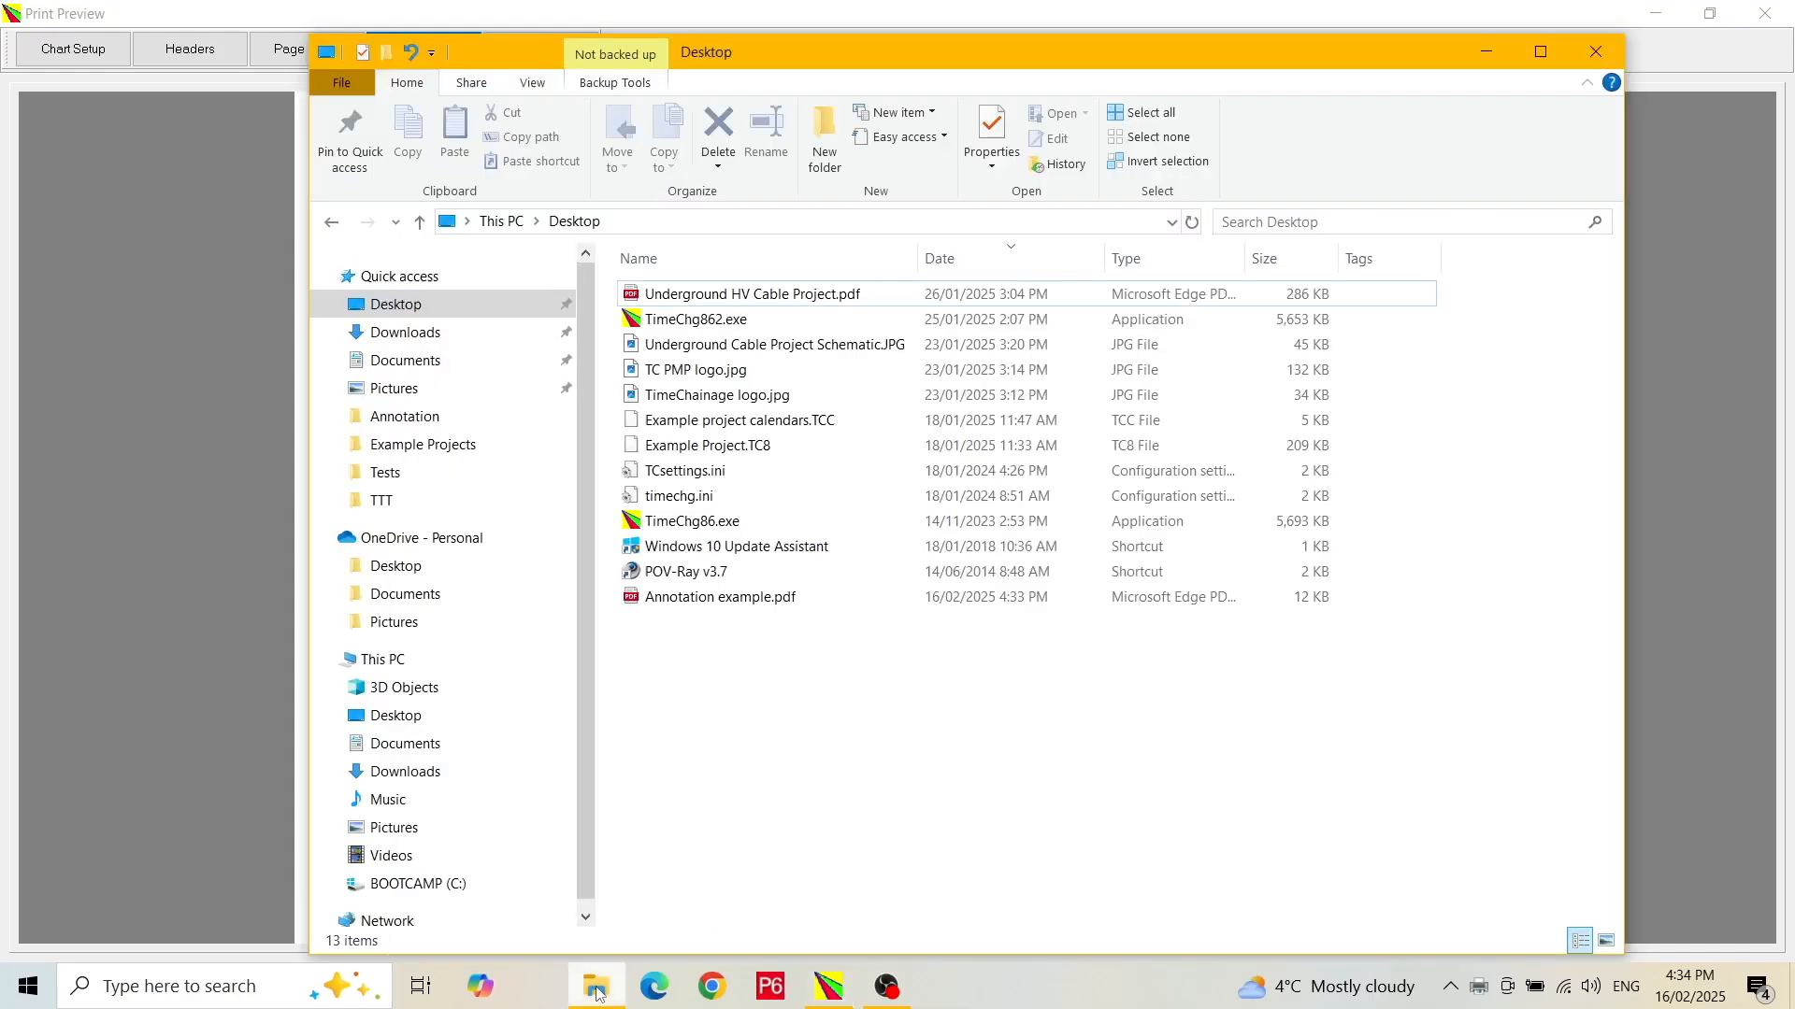
{"action": "left_click", "coordinate": [1024, 257]}
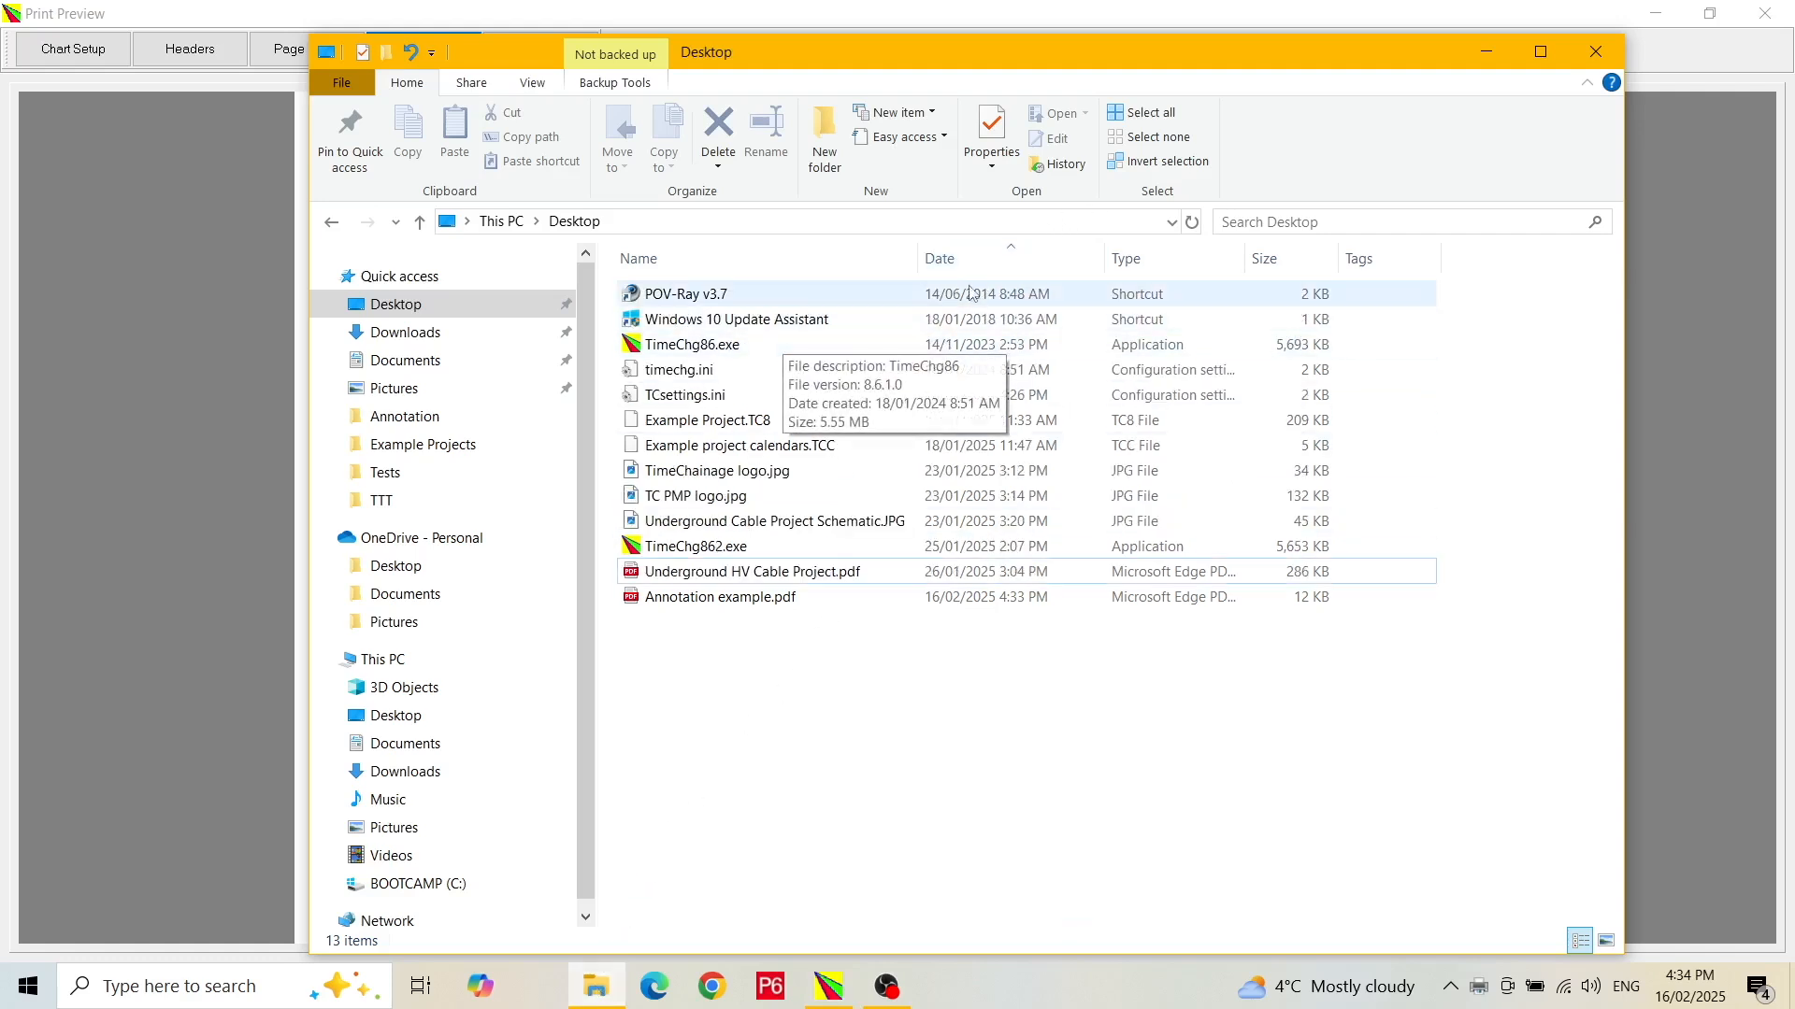
{"action": "left_click", "coordinate": [973, 259]}
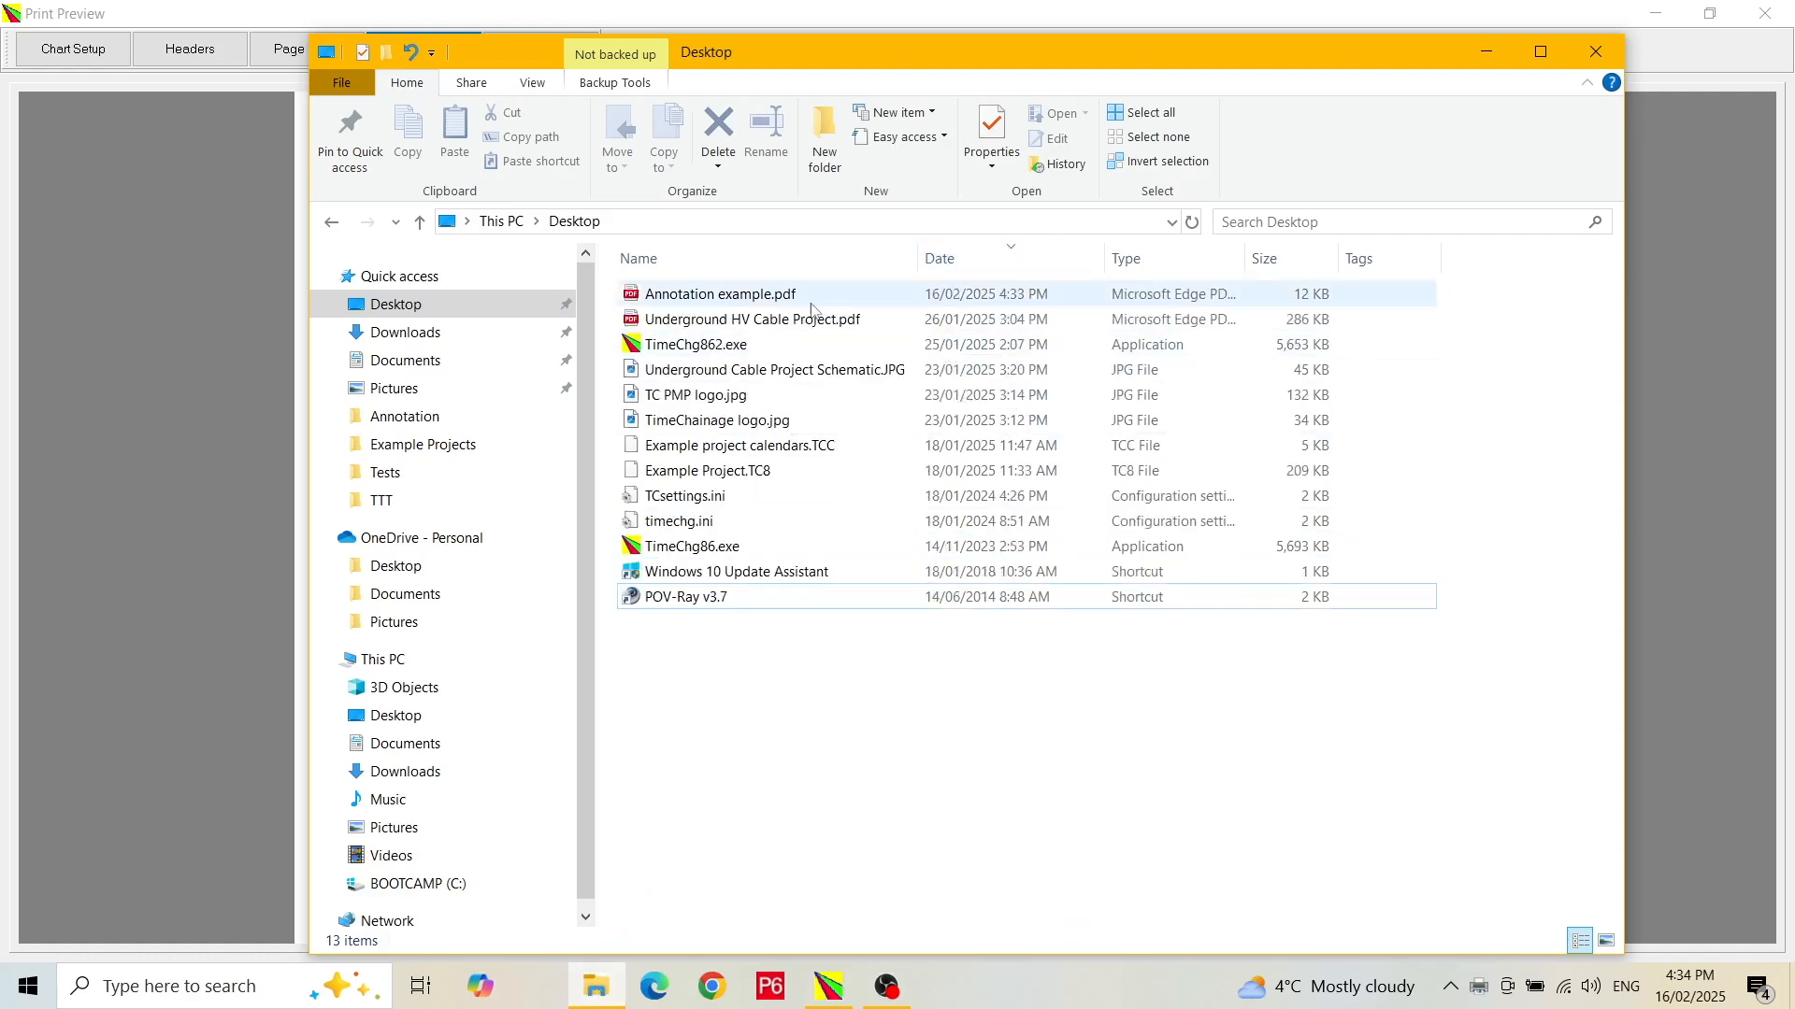
{"action": "double_click", "coordinate": [710, 295]}
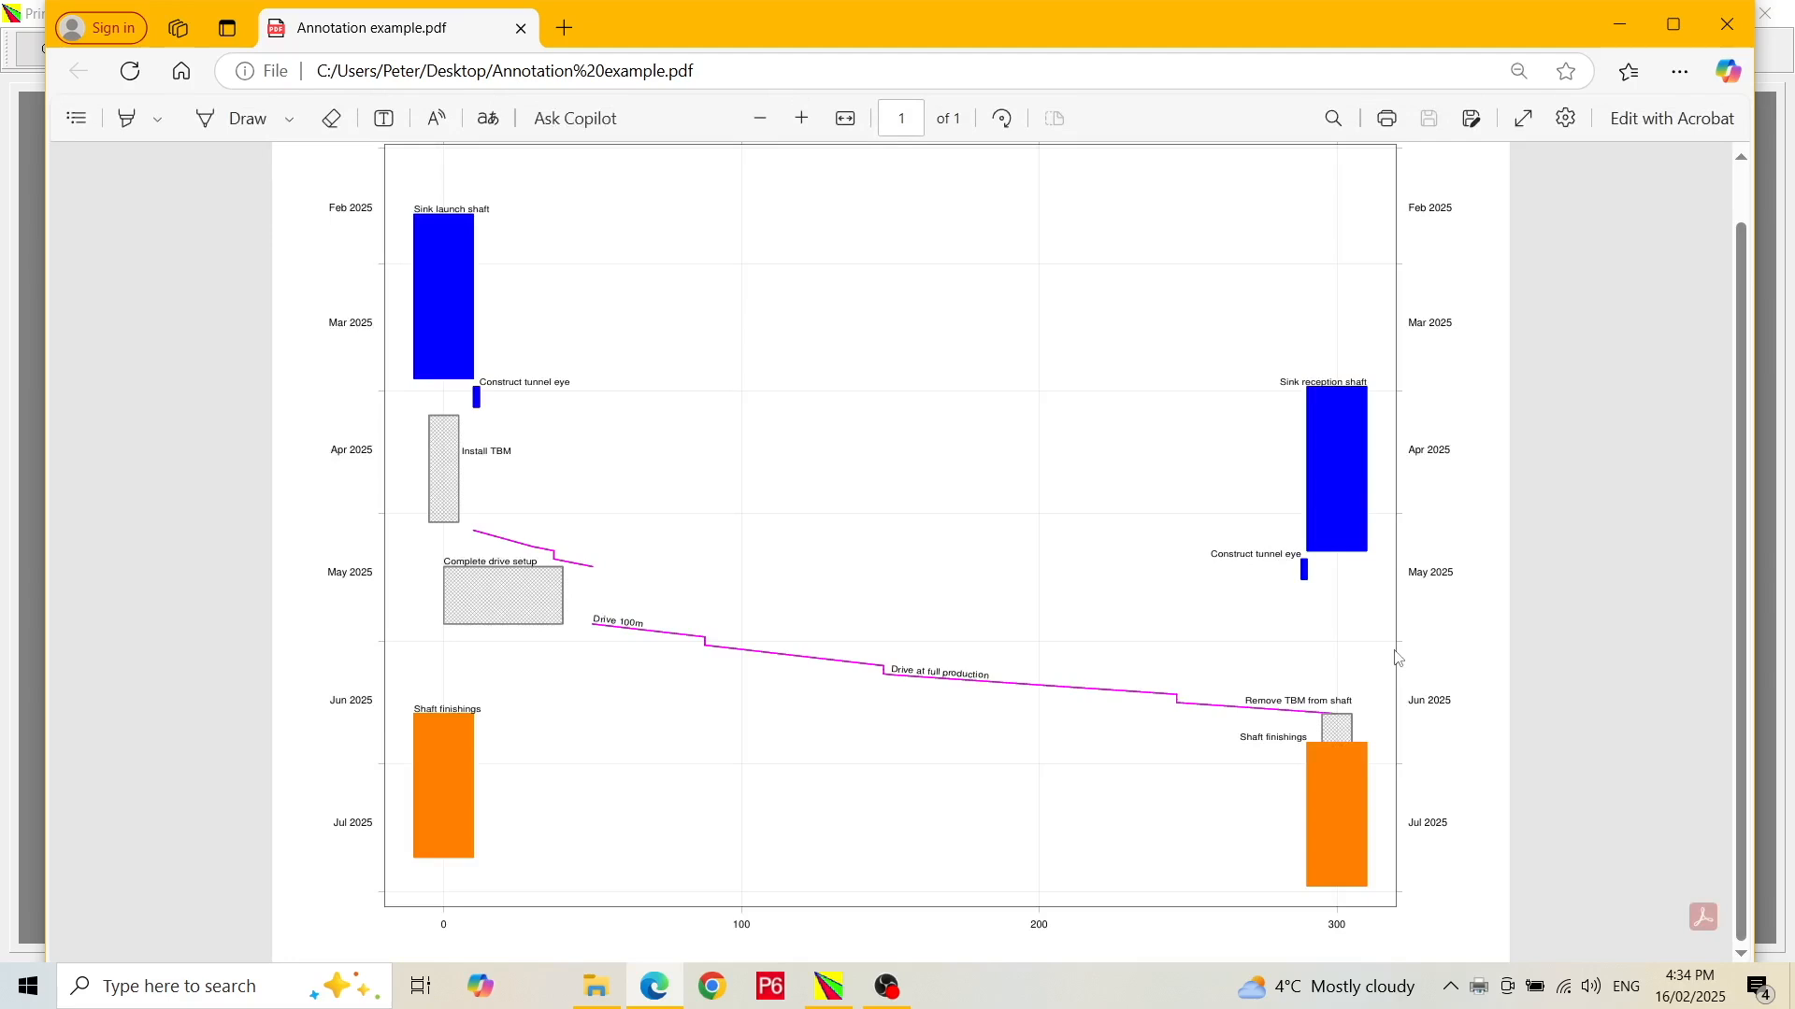
- Check the annotations on the printed chart in the PDF, and minimise the PDF viewer and File Explorer
{"action": "scroll", "coordinate": [1416, 656], "scroll_direction": "up", "scroll_amount": 1}
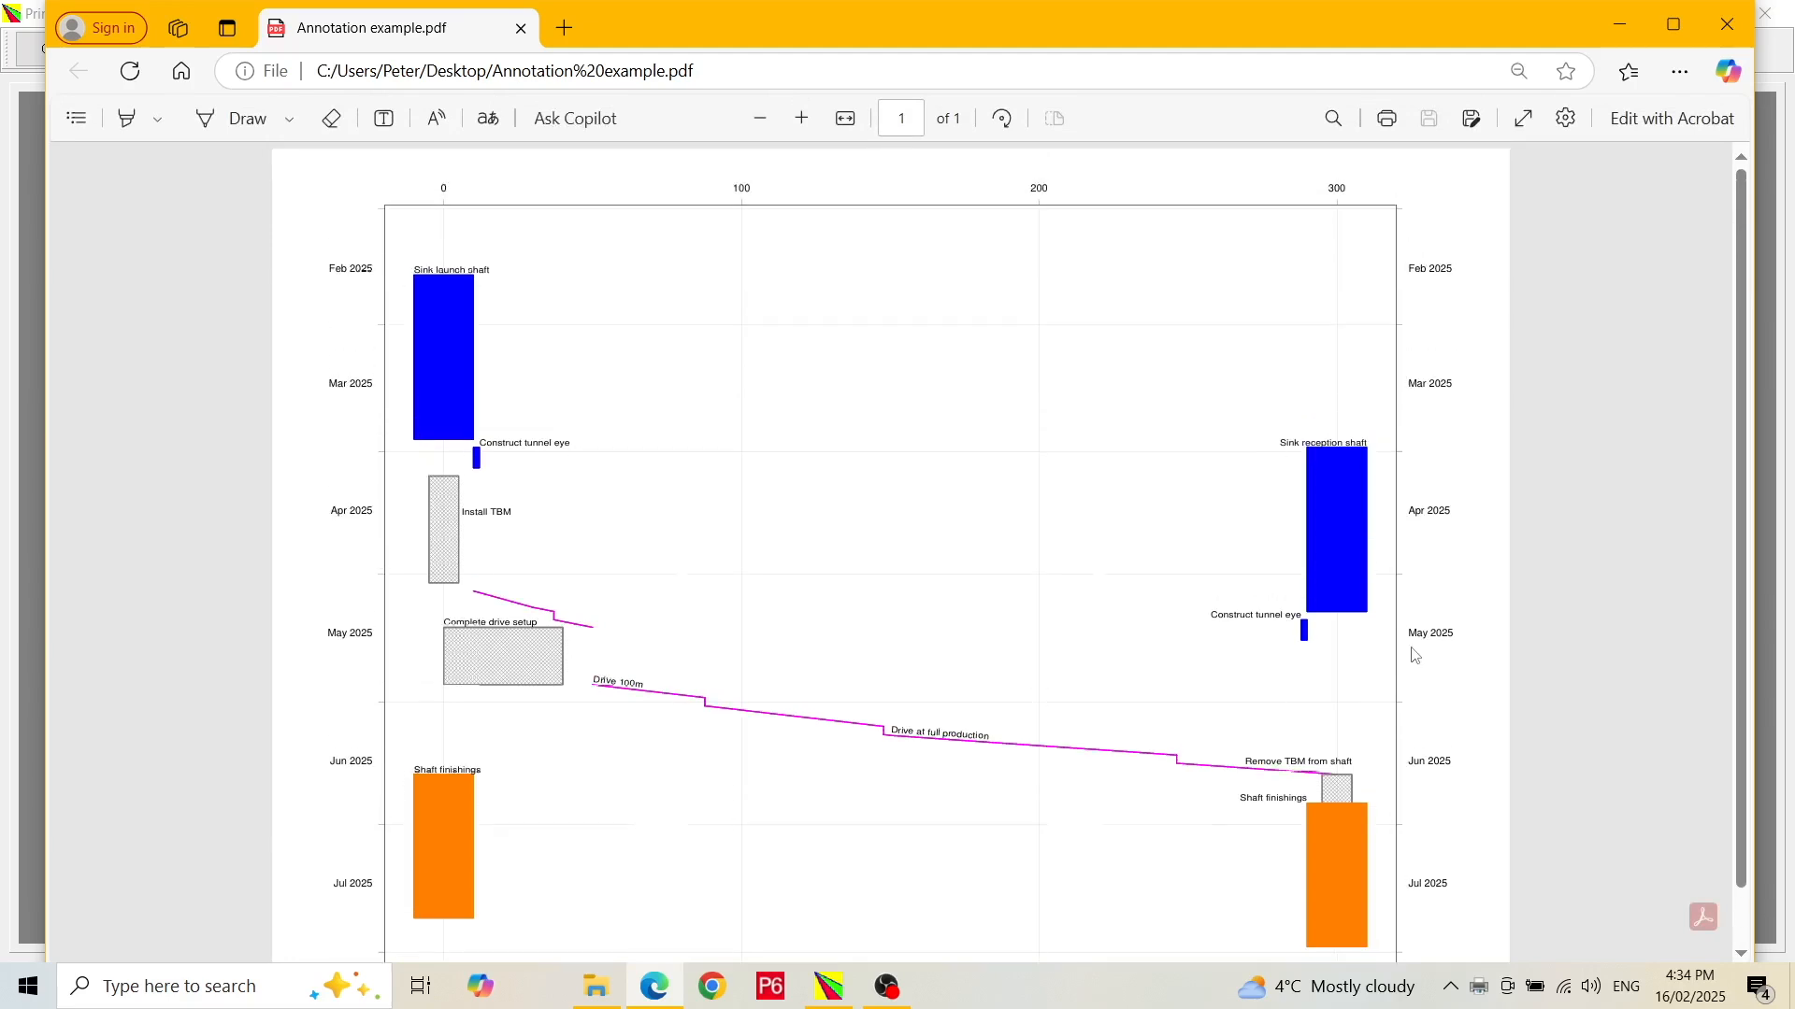
{"action": "scroll", "coordinate": [1416, 655], "scroll_direction": "down", "scroll_amount": 1}
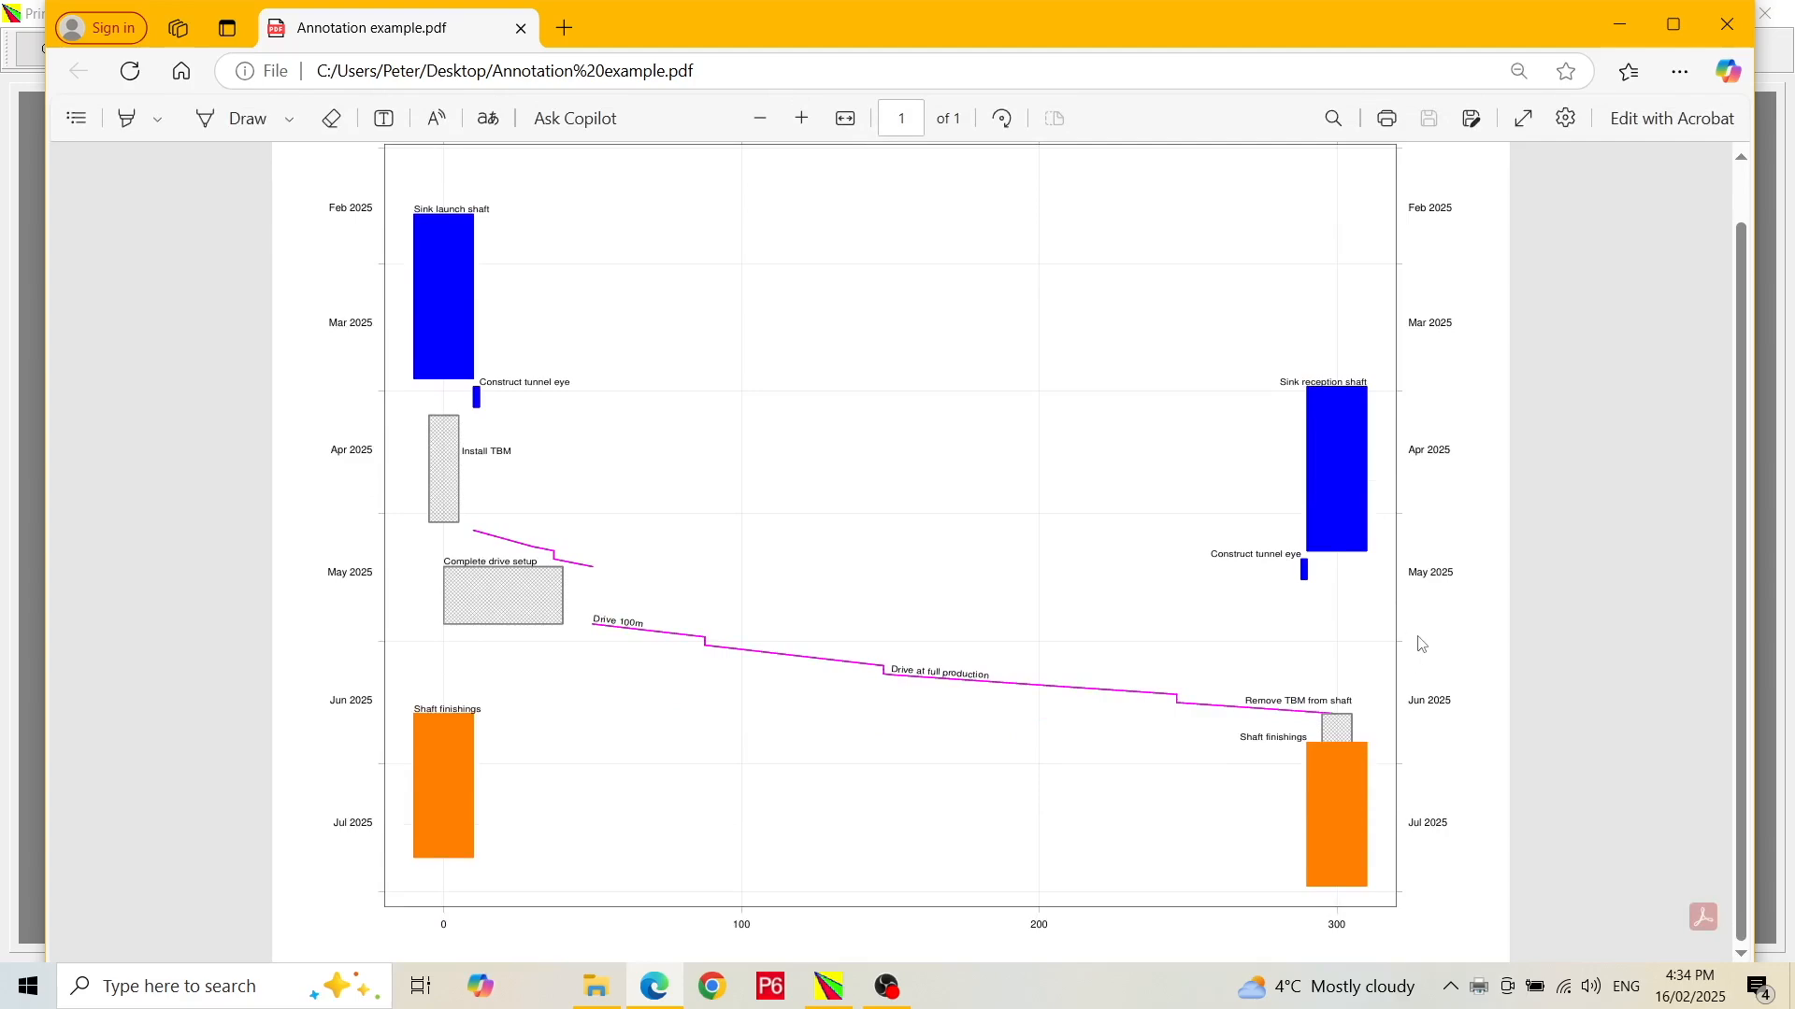
{"action": "left_click", "coordinate": [1620, 24]}
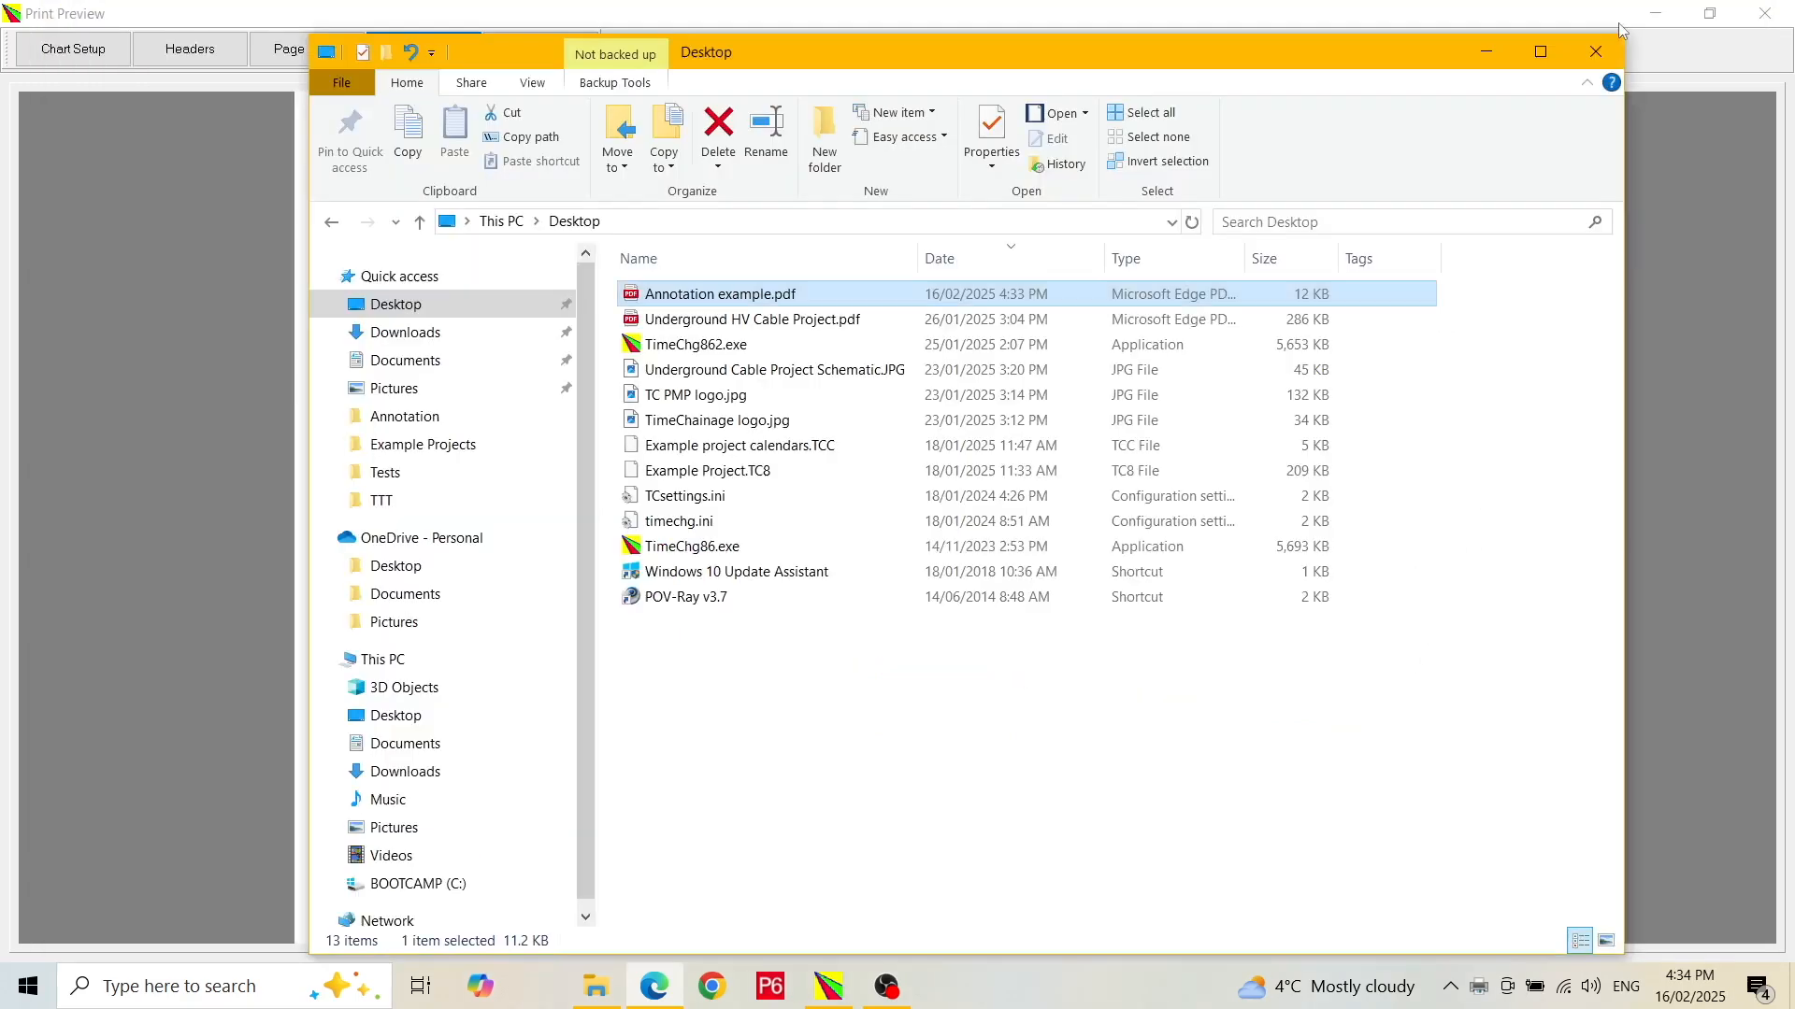
{"action": "left_click", "coordinate": [1709, 62]}
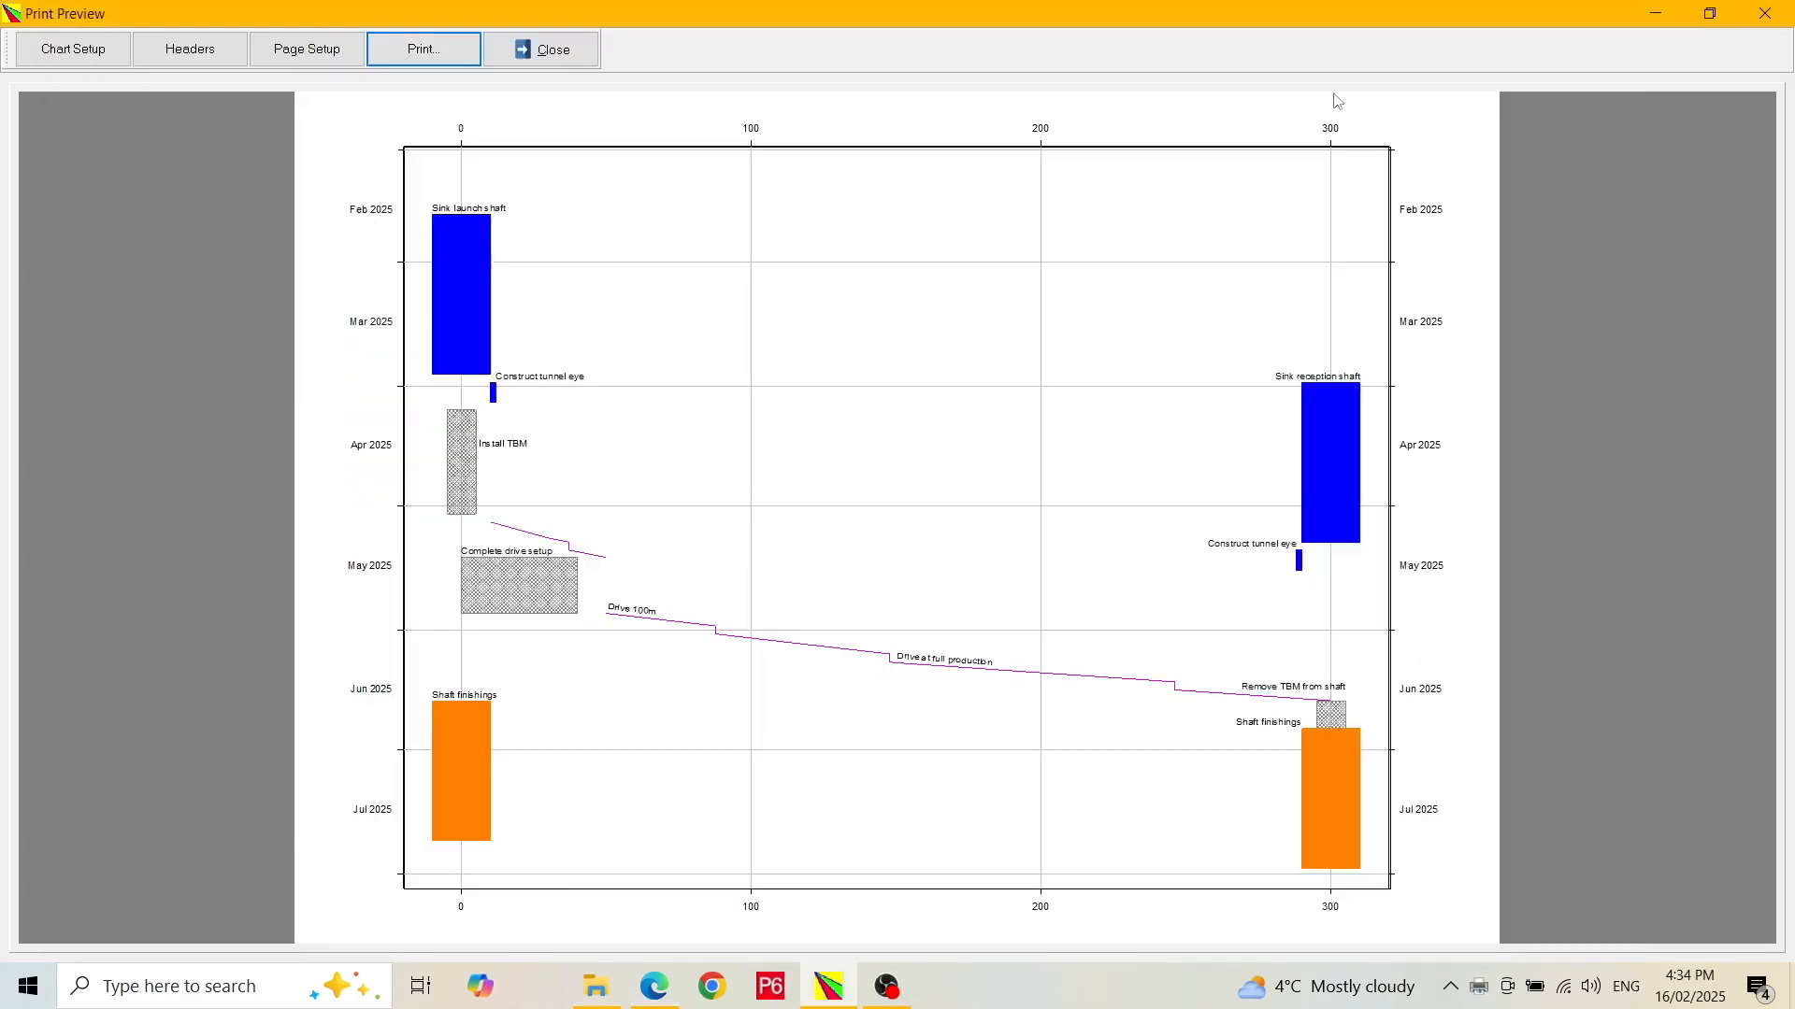
- Close the print preview and save the project under its current file name
{"action": "left_click", "coordinate": [547, 52]}
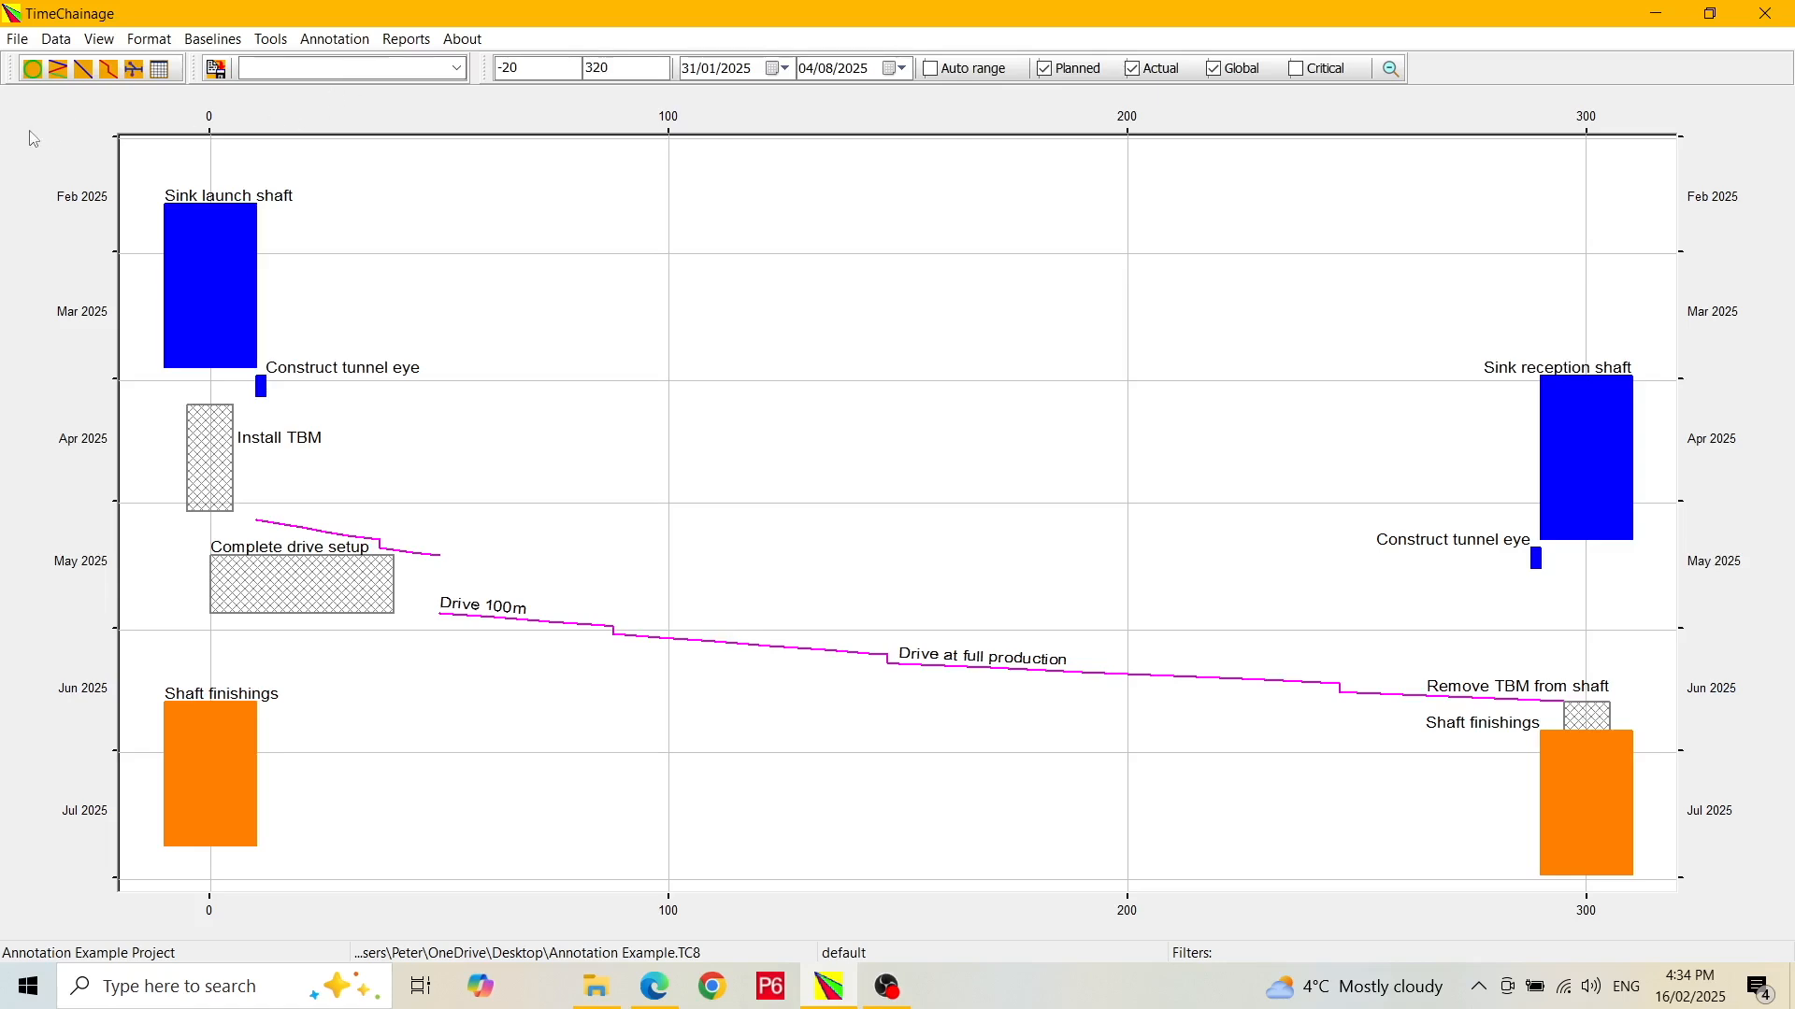
{"action": "left_click", "coordinate": [17, 39]}
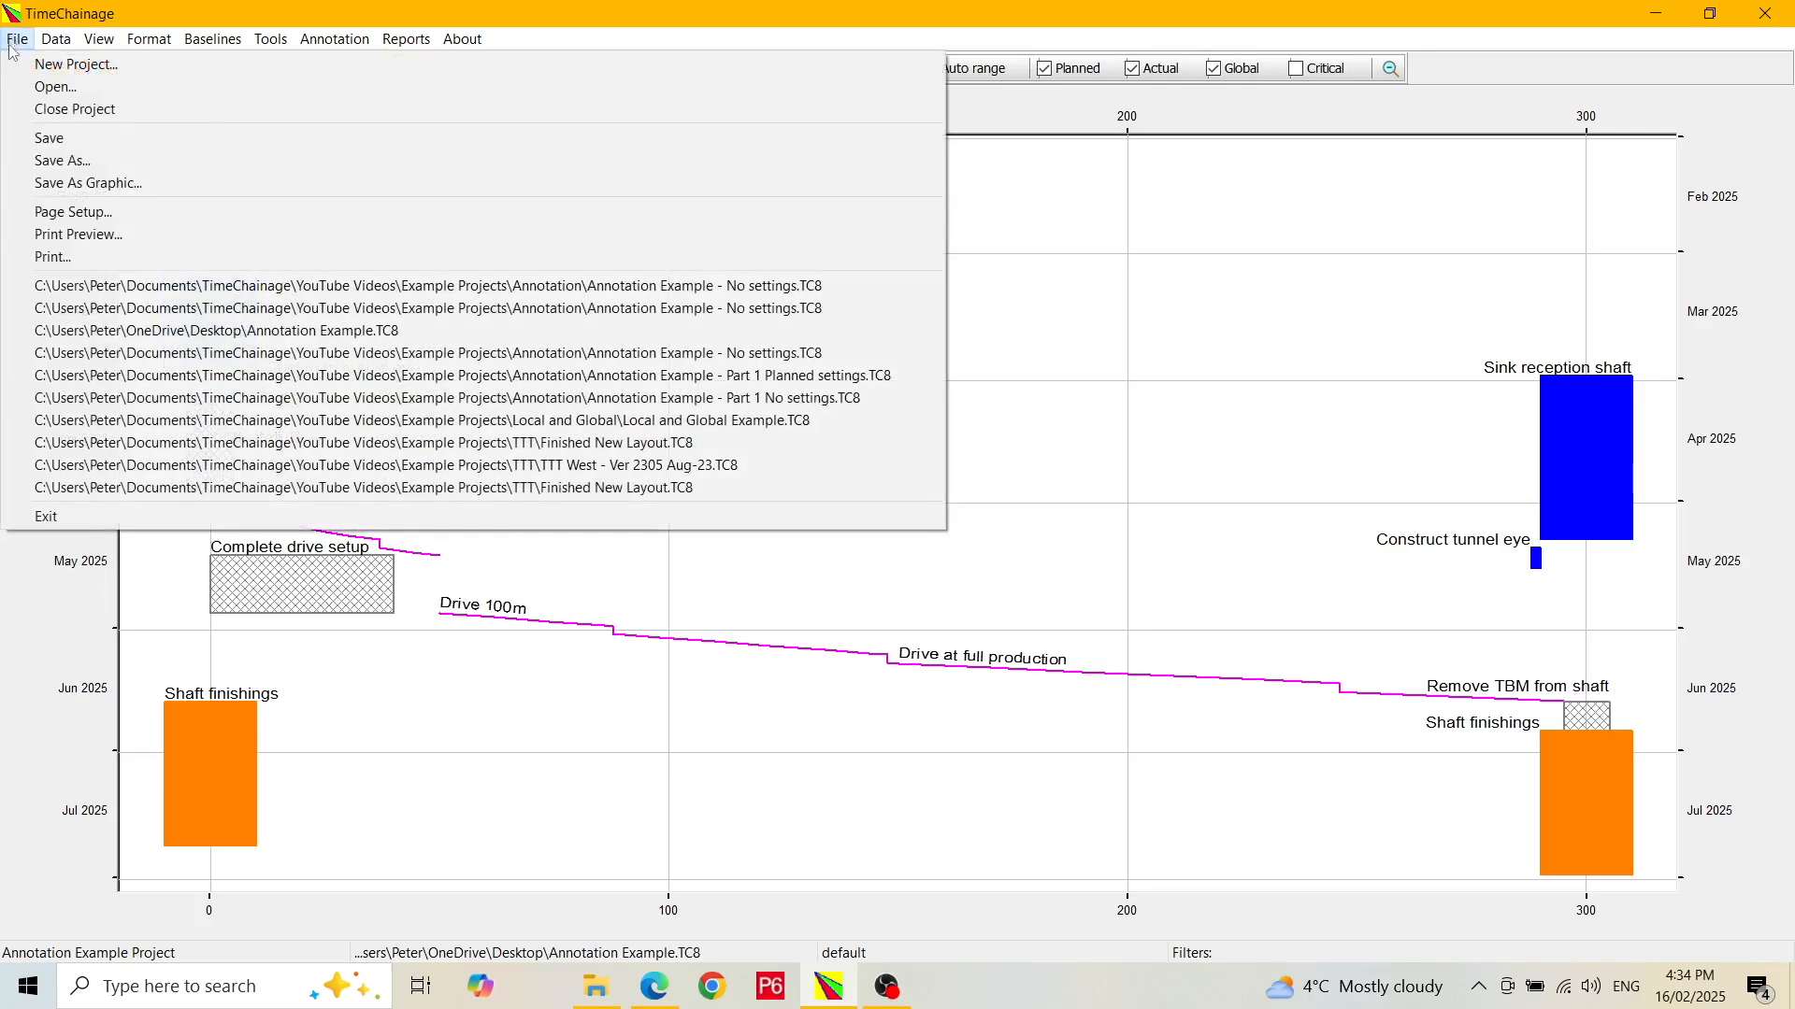
{"action": "left_click", "coordinate": [39, 140]}
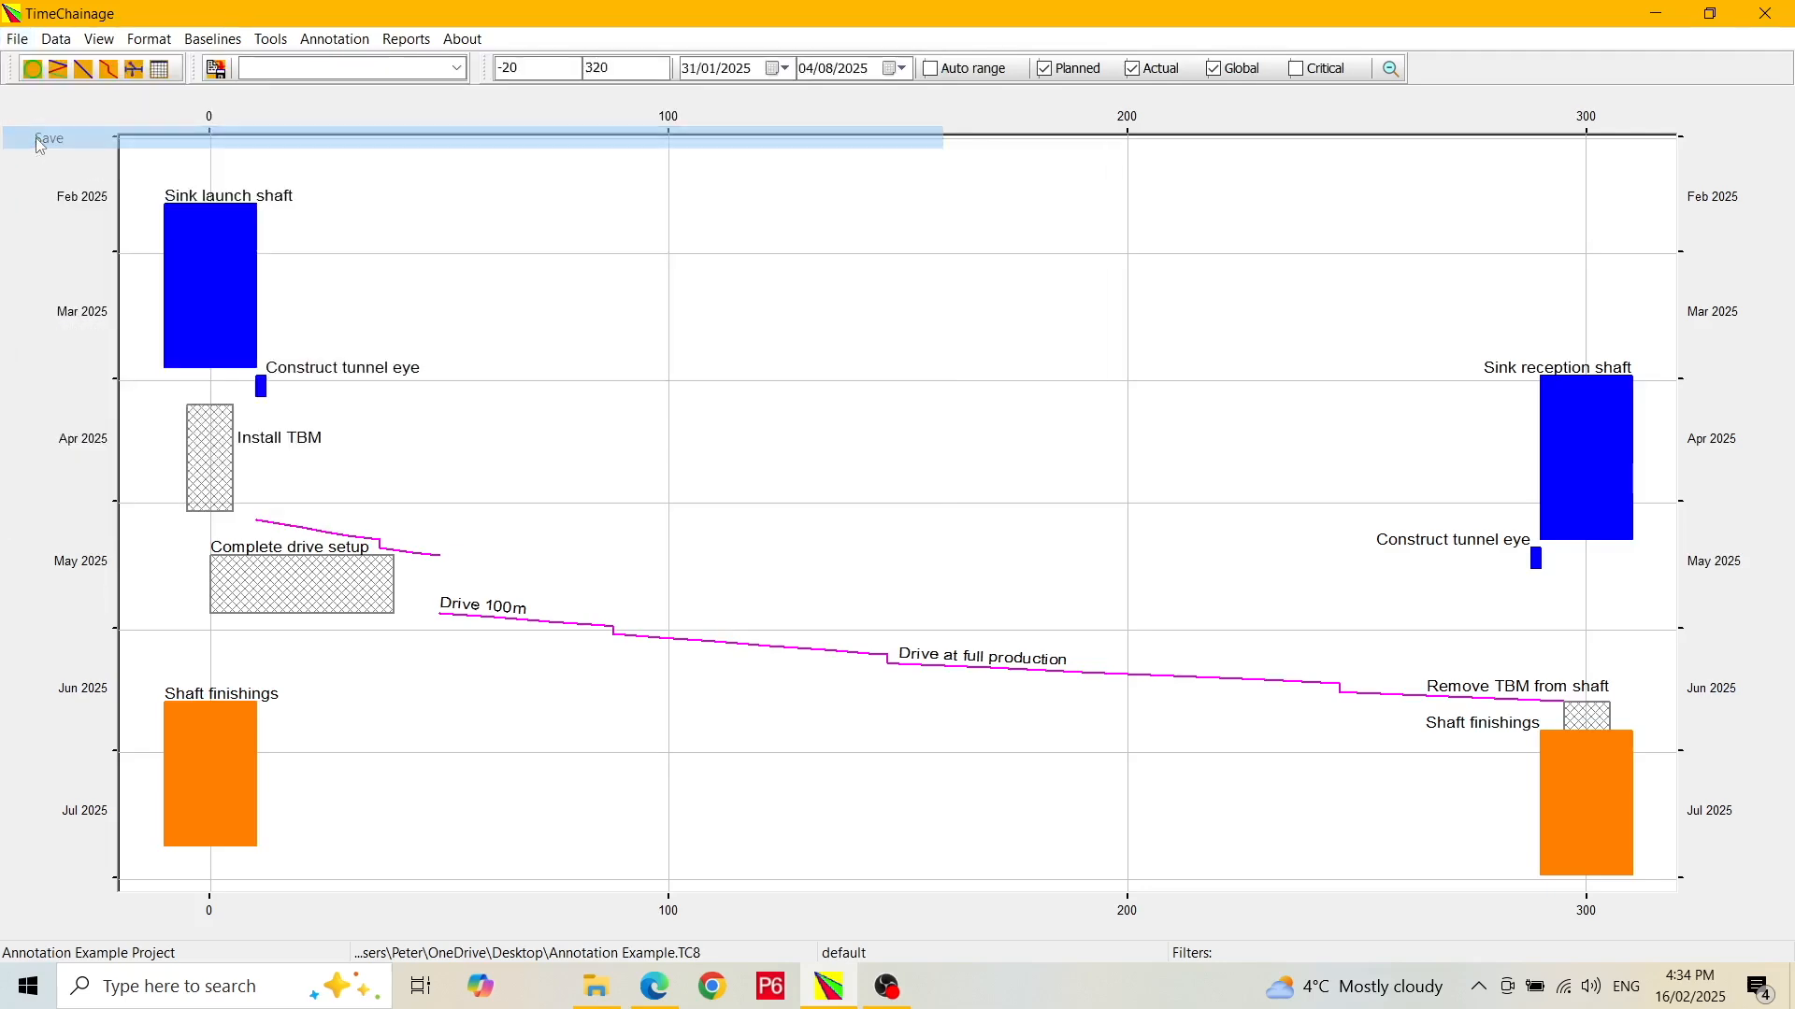